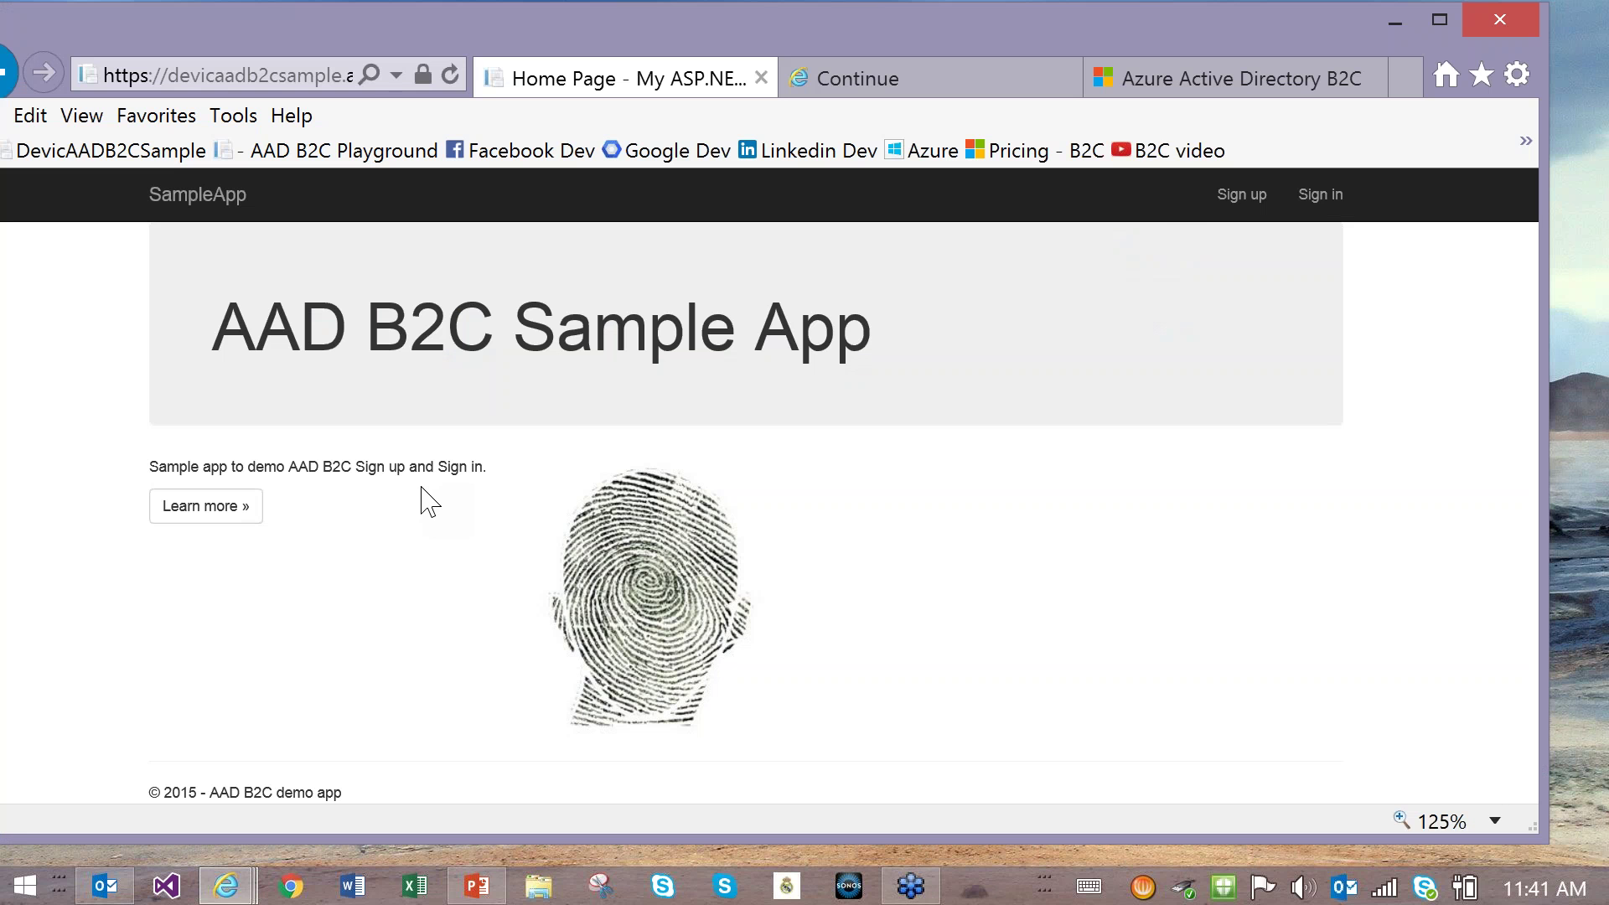
Step: Open the sample app's Email sign-up page, then sign out of the Azure account and close the browser
left_click(1242, 195)
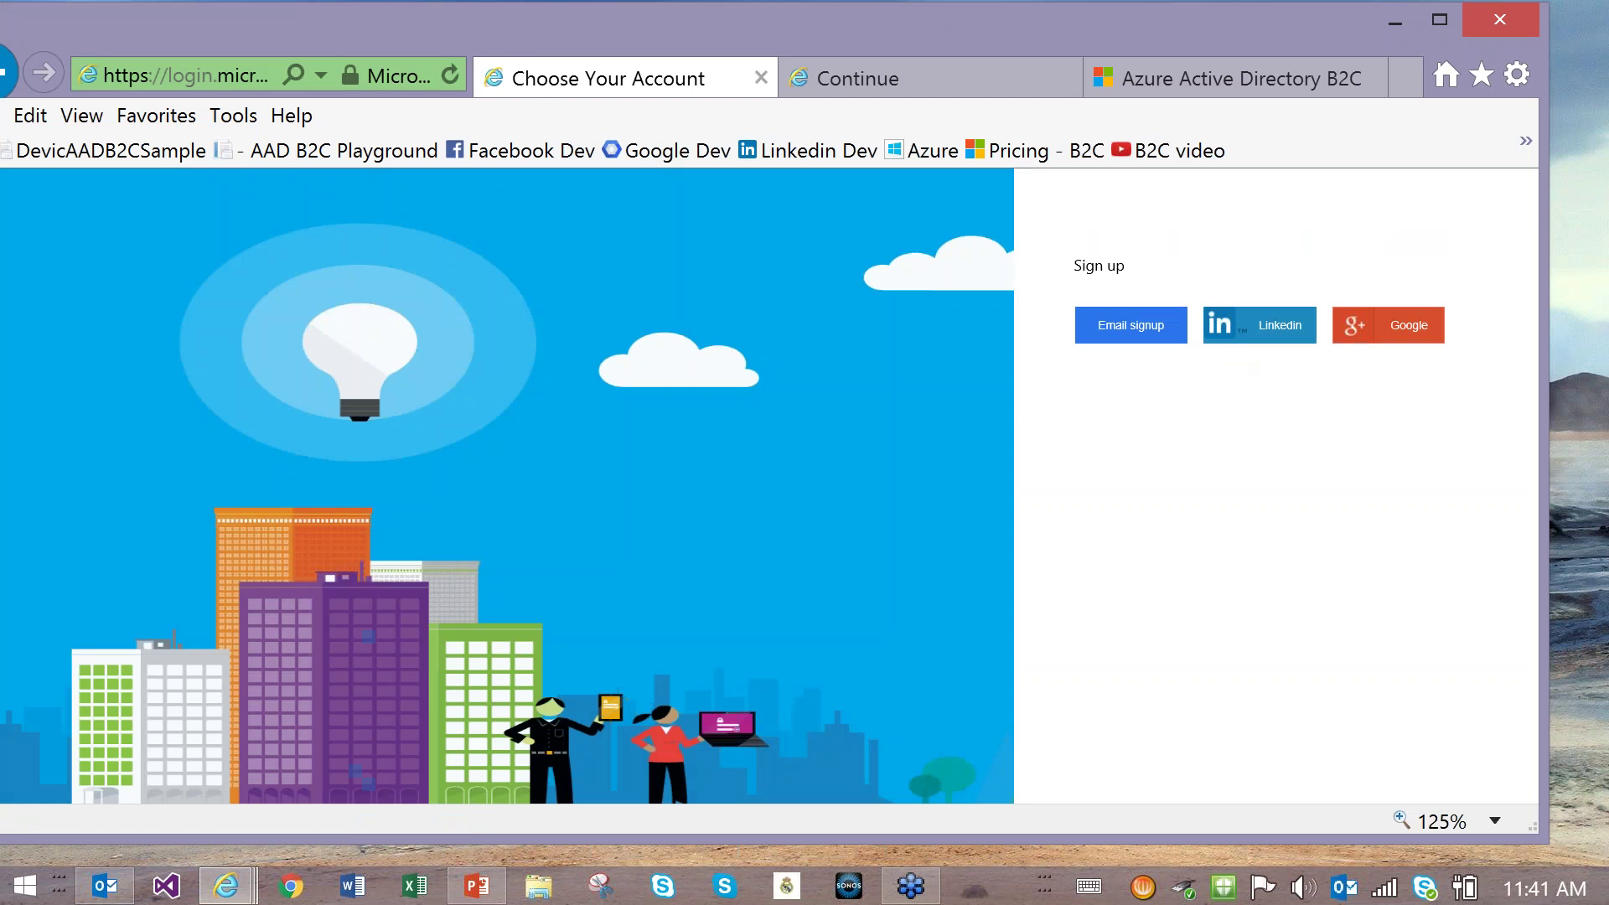
left_click(1131, 337)
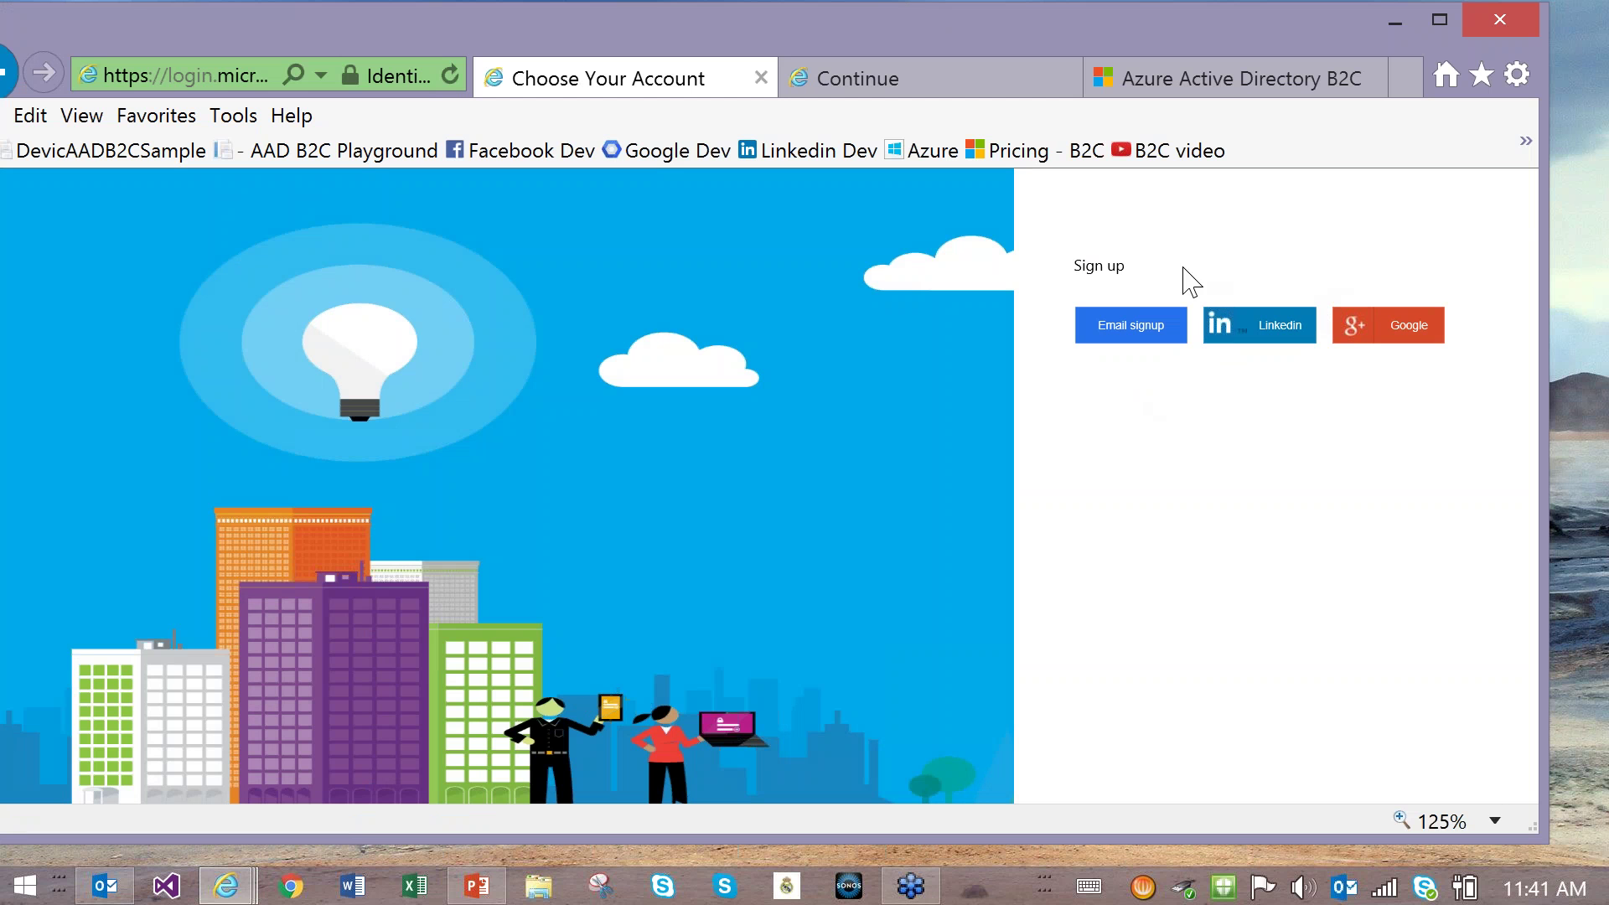
left_click(861, 88)
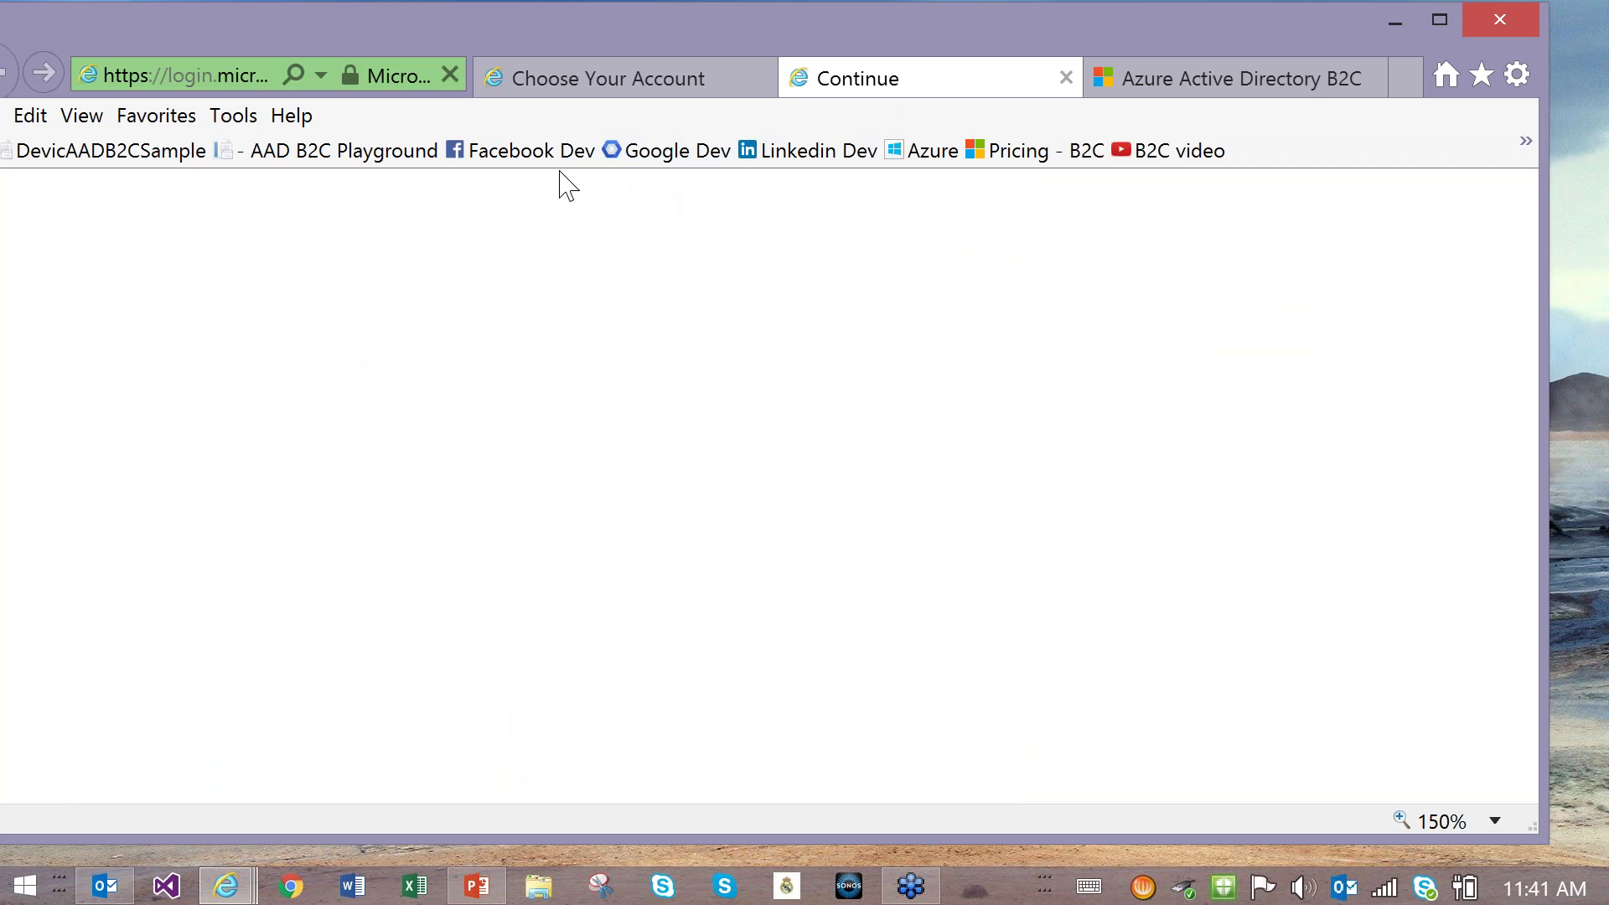
left_click(915, 153)
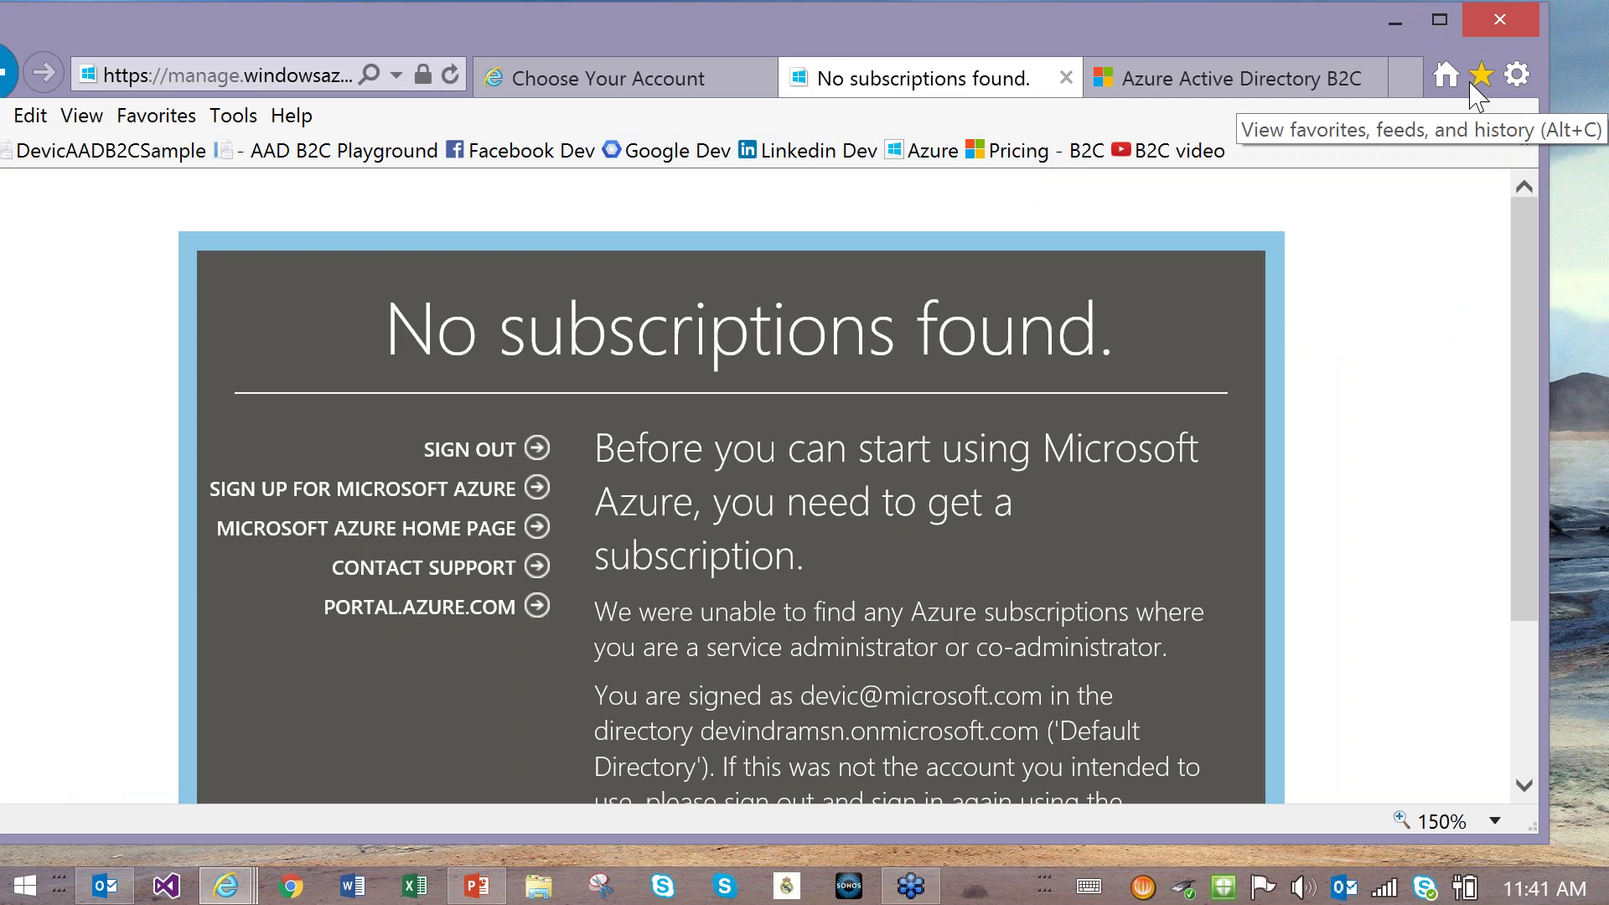
left_click(494, 461)
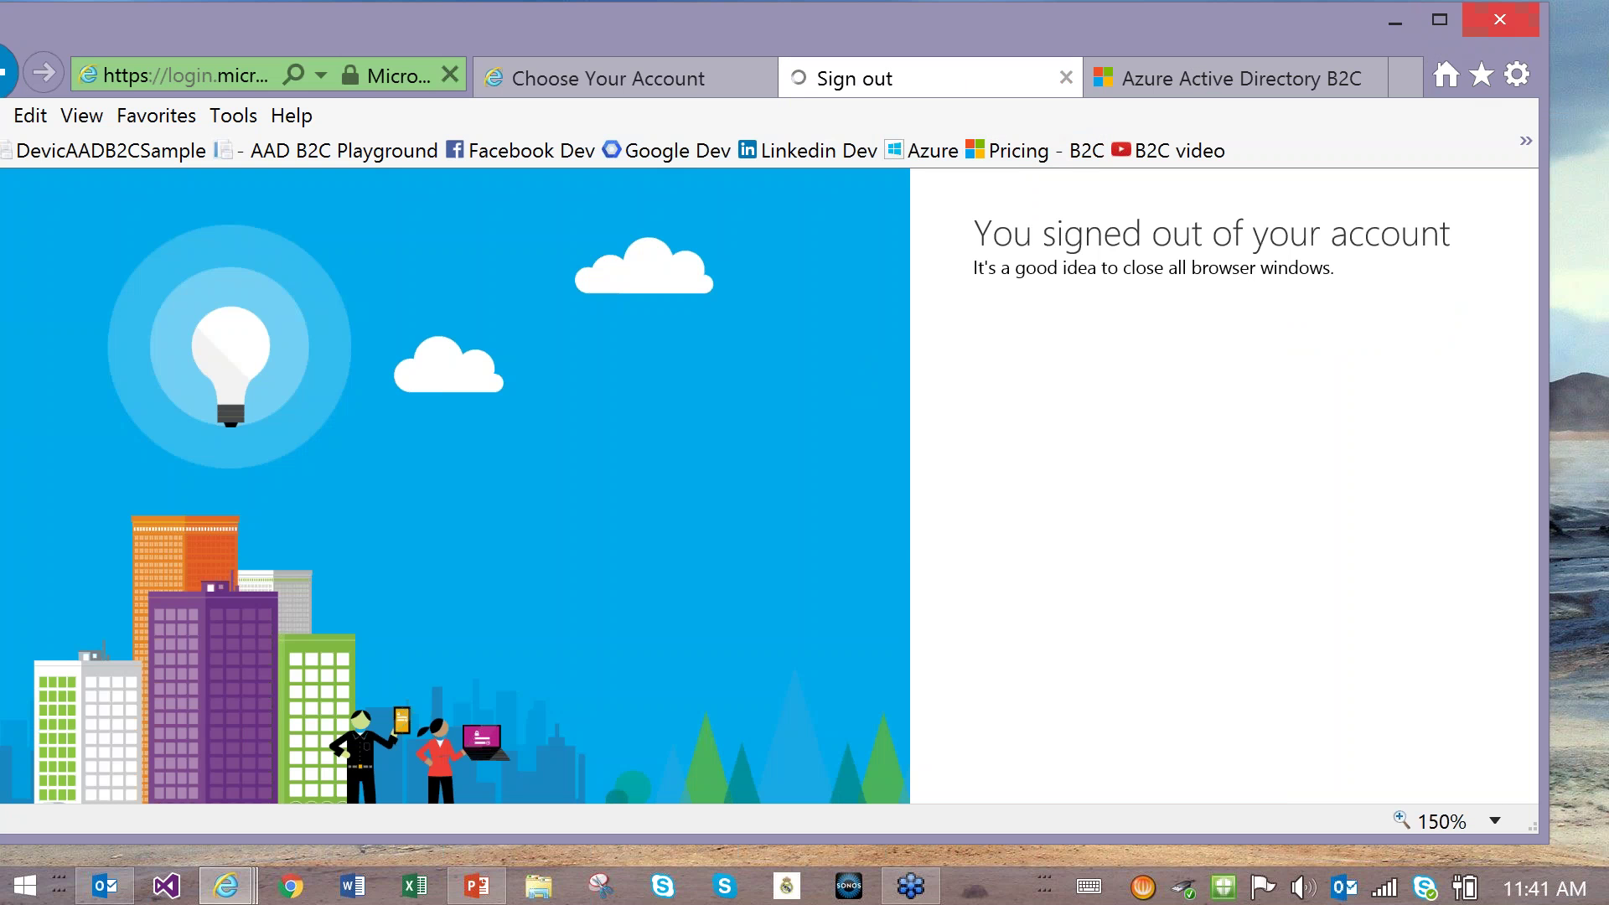
left_click(1499, 34)
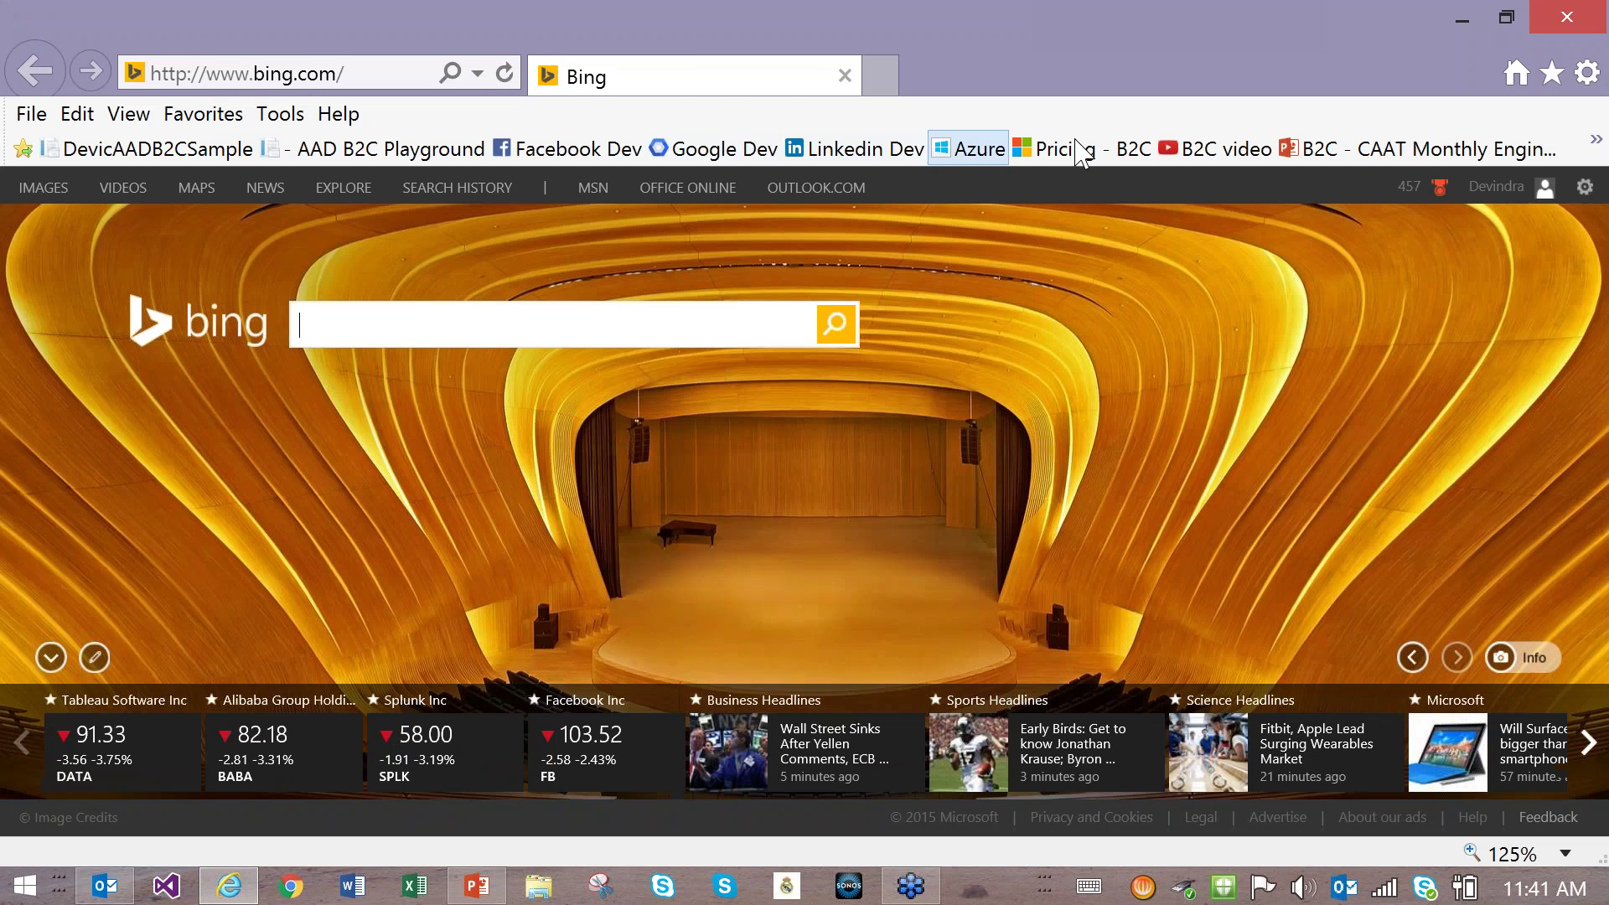
Step: Sign in to the Azure portal under another account by entering its e-mail address
left_click(968, 150)
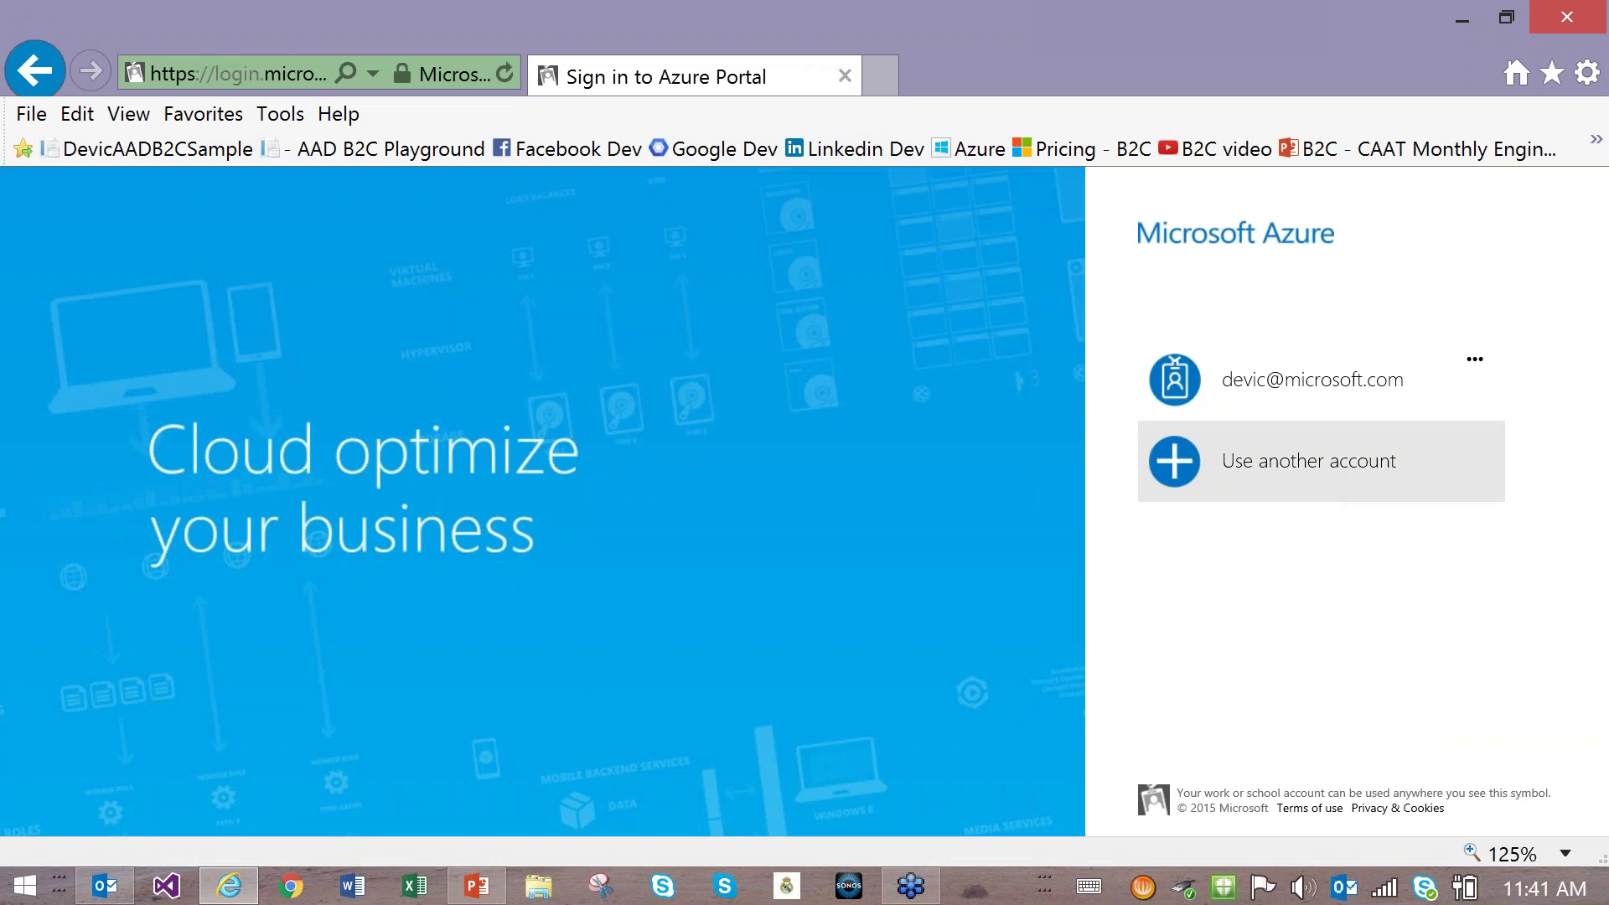
left_click(1295, 461)
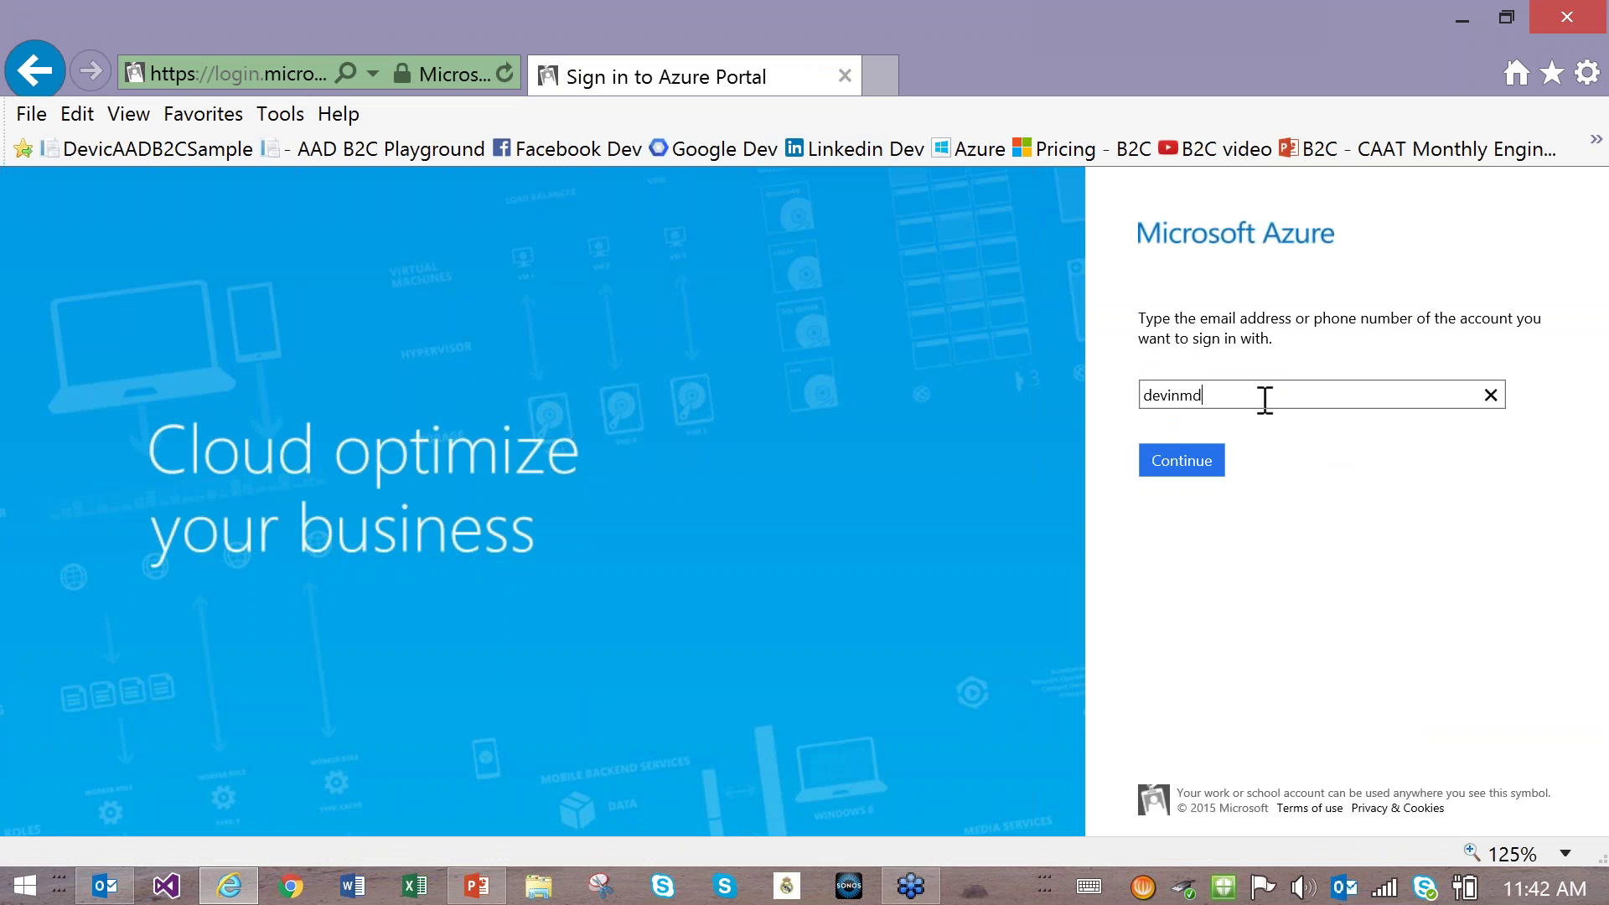
left_click(1190, 469)
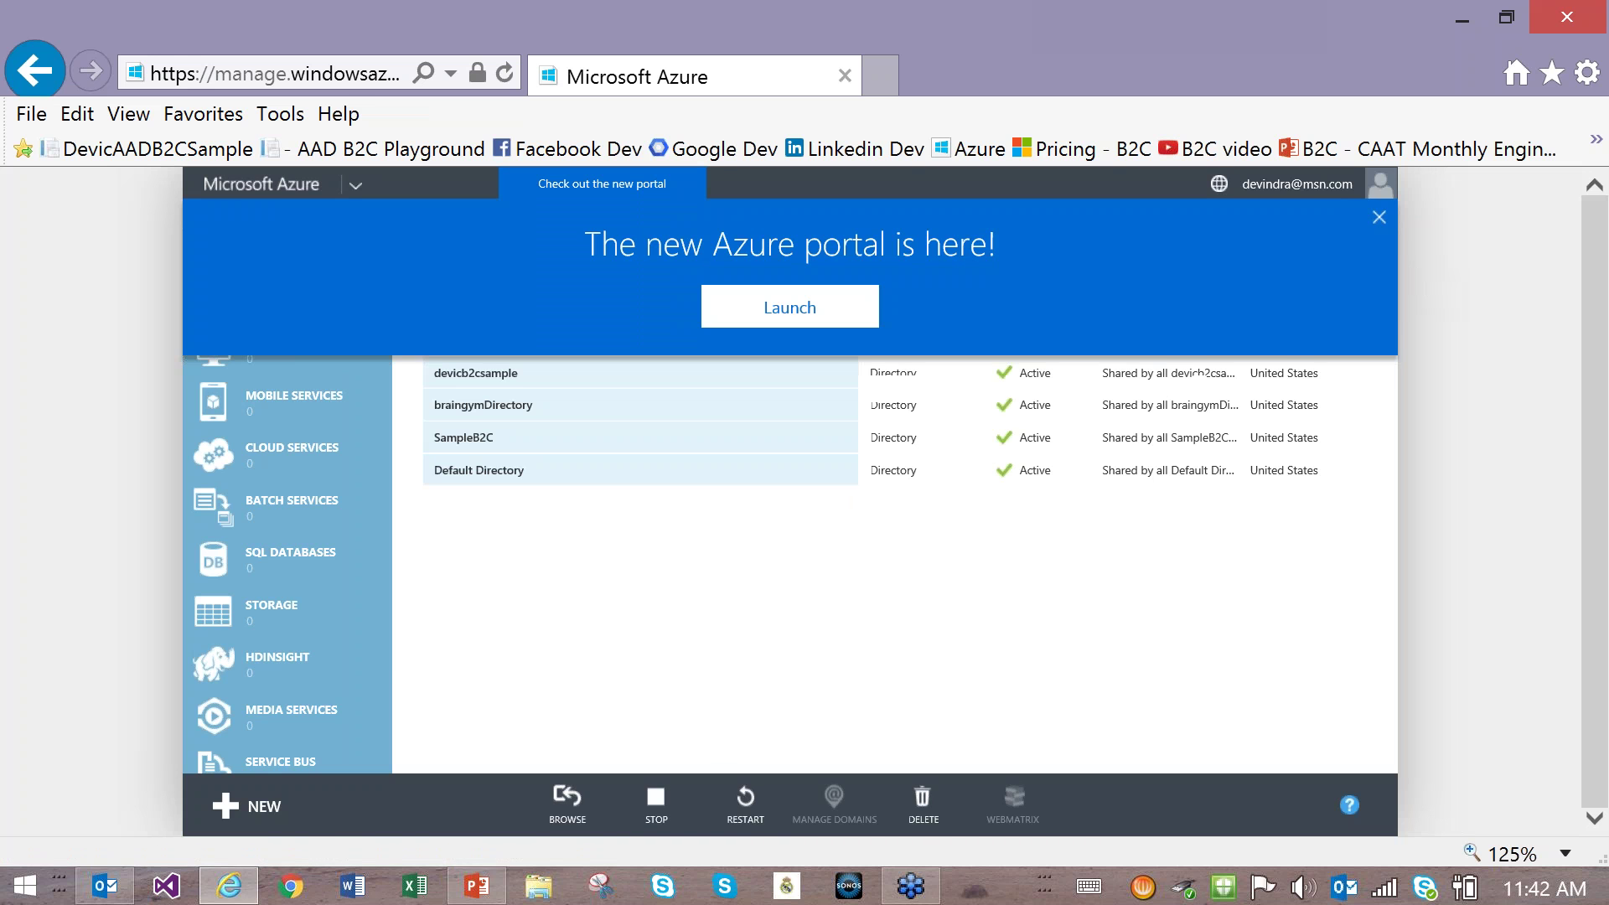
Step: Browse NEW > App Services > Active Directory > Directory, then cancel the Add directory form
left_click(1379, 217)
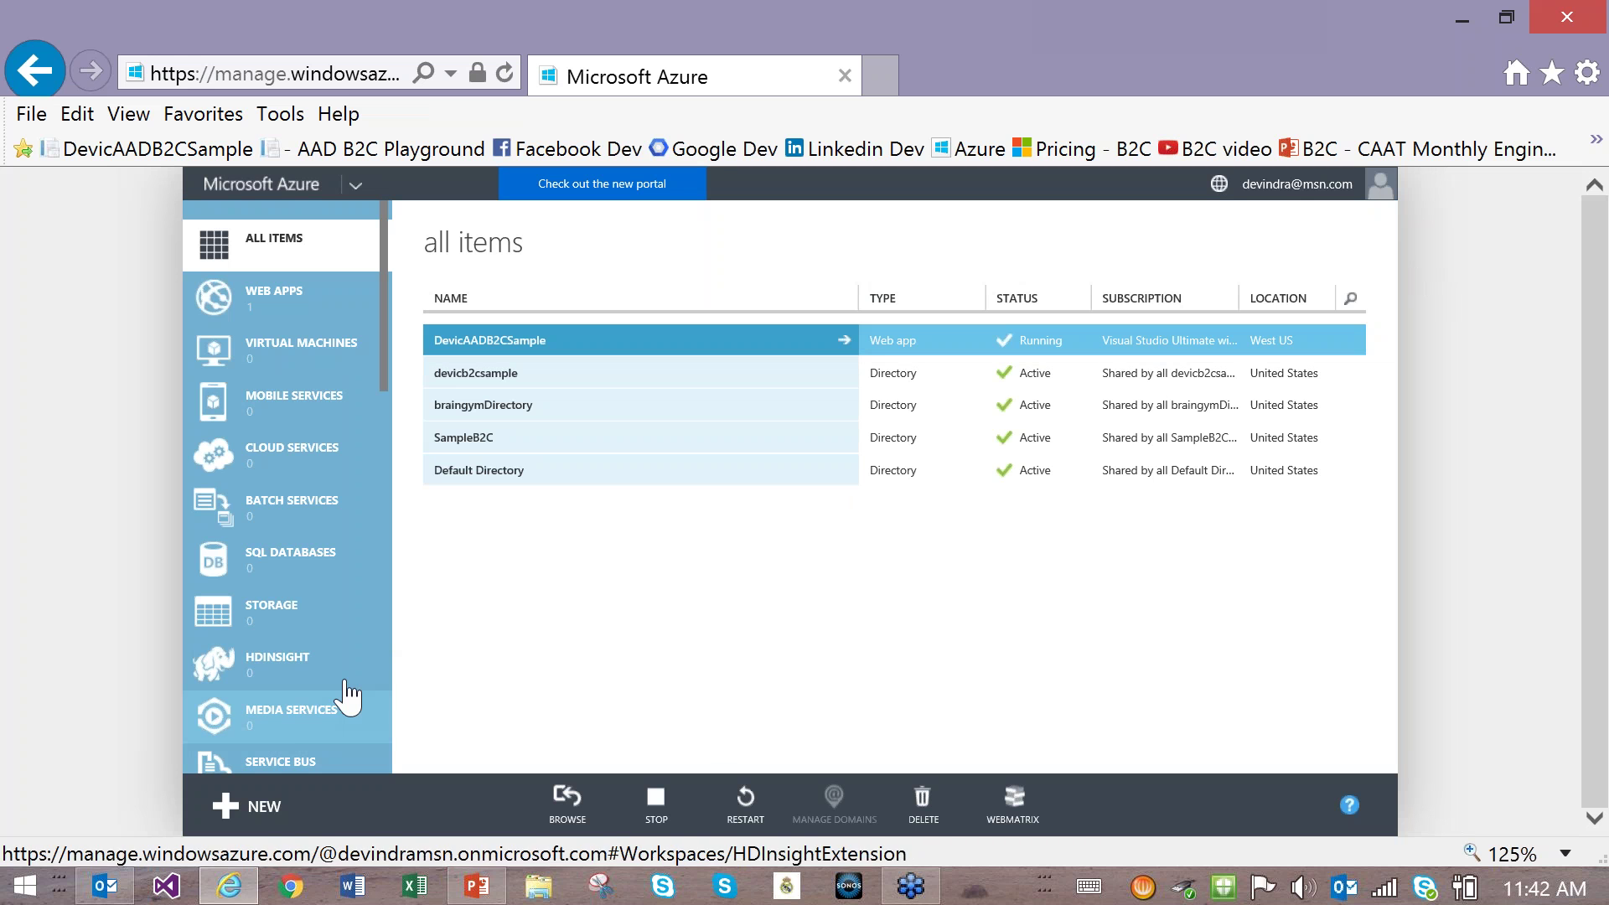
left_click(250, 825)
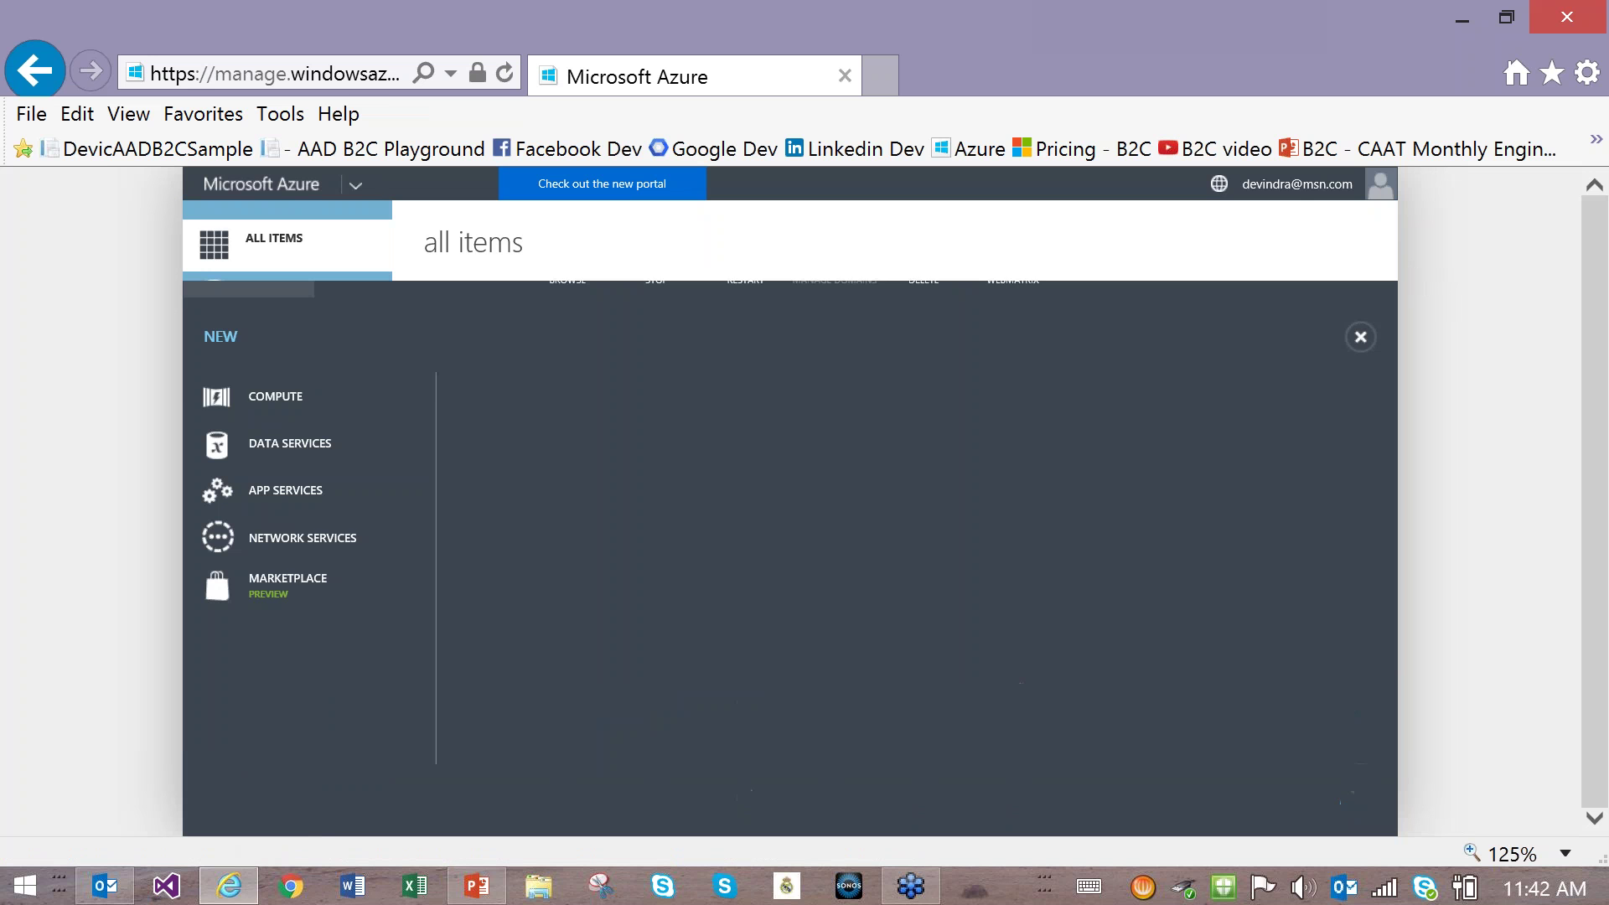
left_click(521, 427)
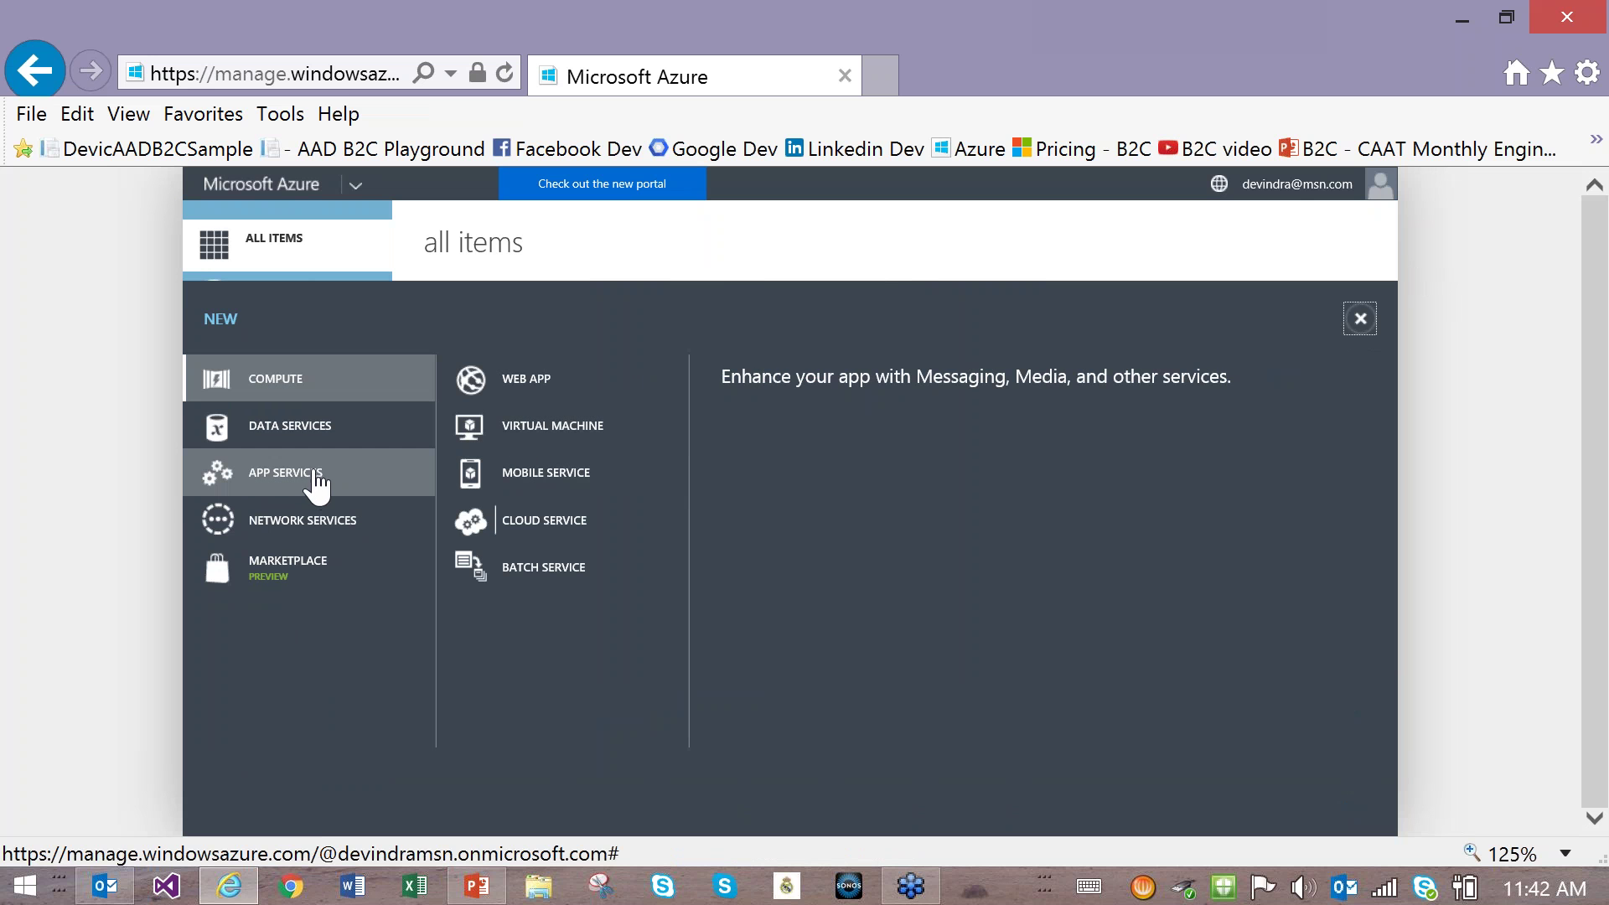
left_click(419, 476)
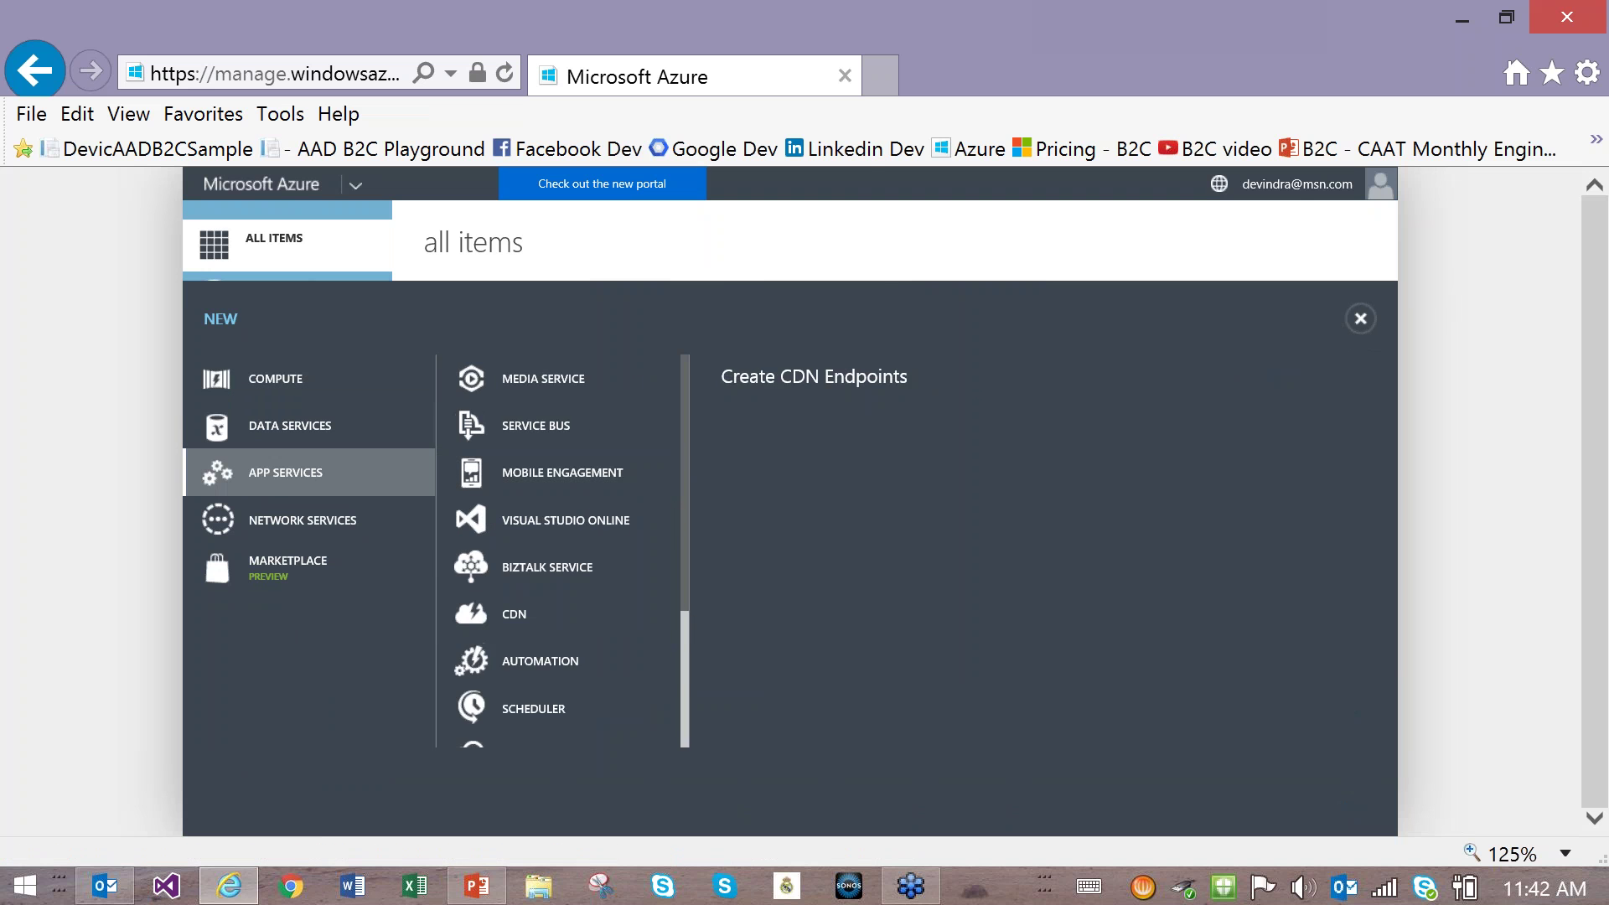
left_click(645, 662)
scroll(686, 671, "down", 2)
left_click(503, 734)
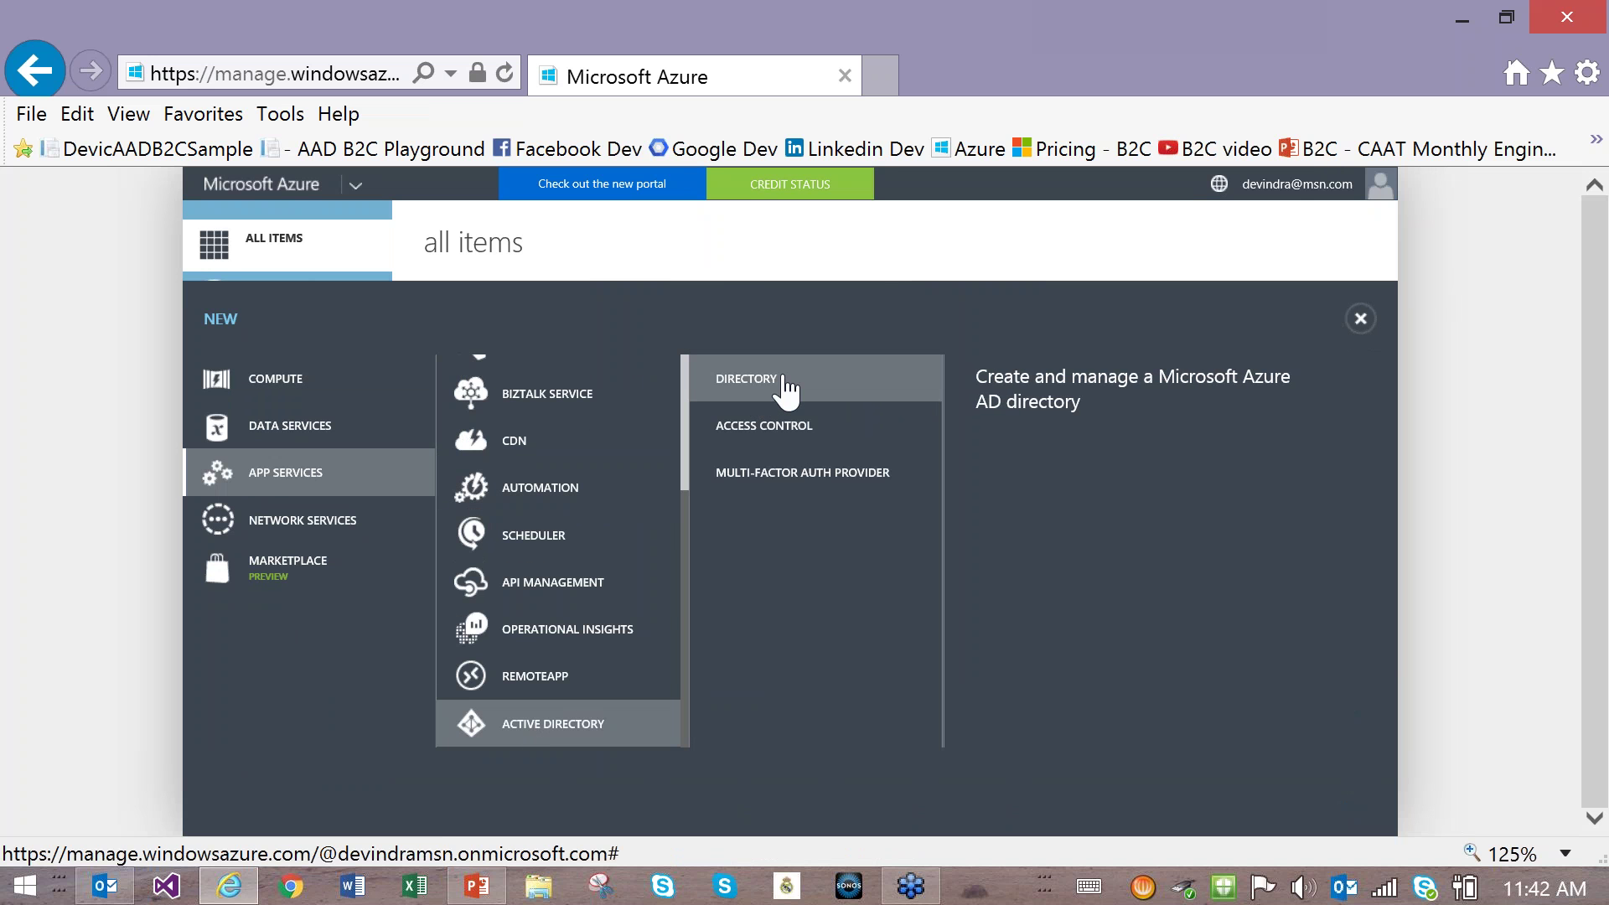
left_click(766, 390)
left_click(918, 397)
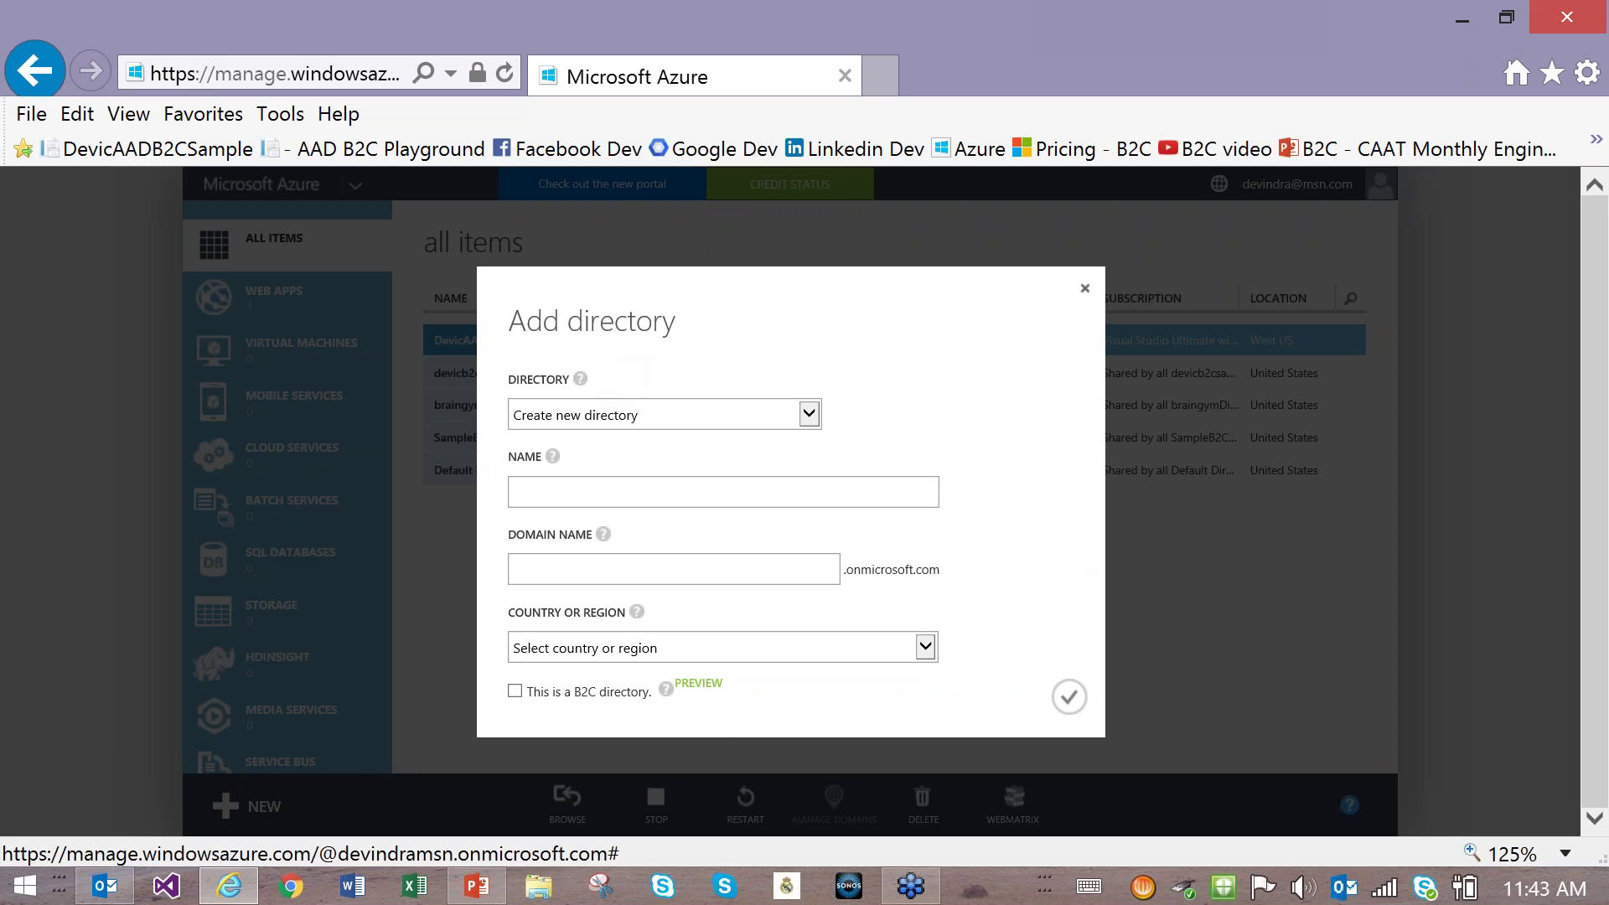
left_click(1085, 288)
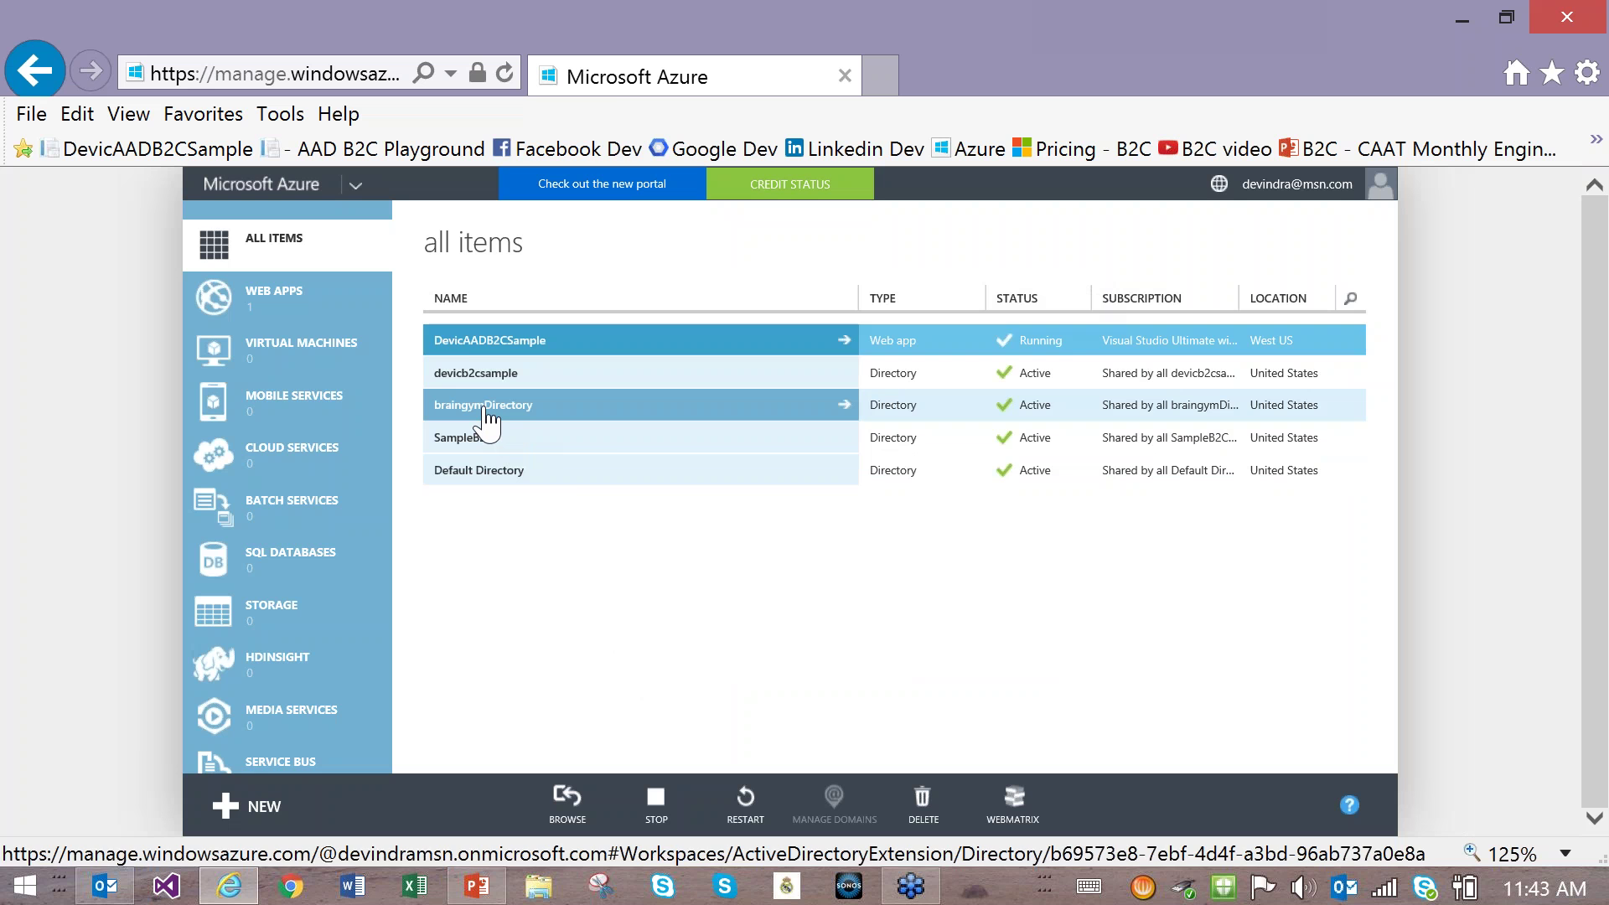
Step: Open braingymDirectory and choose Manage B2C settings
left_click(486, 410)
left_click(485, 411)
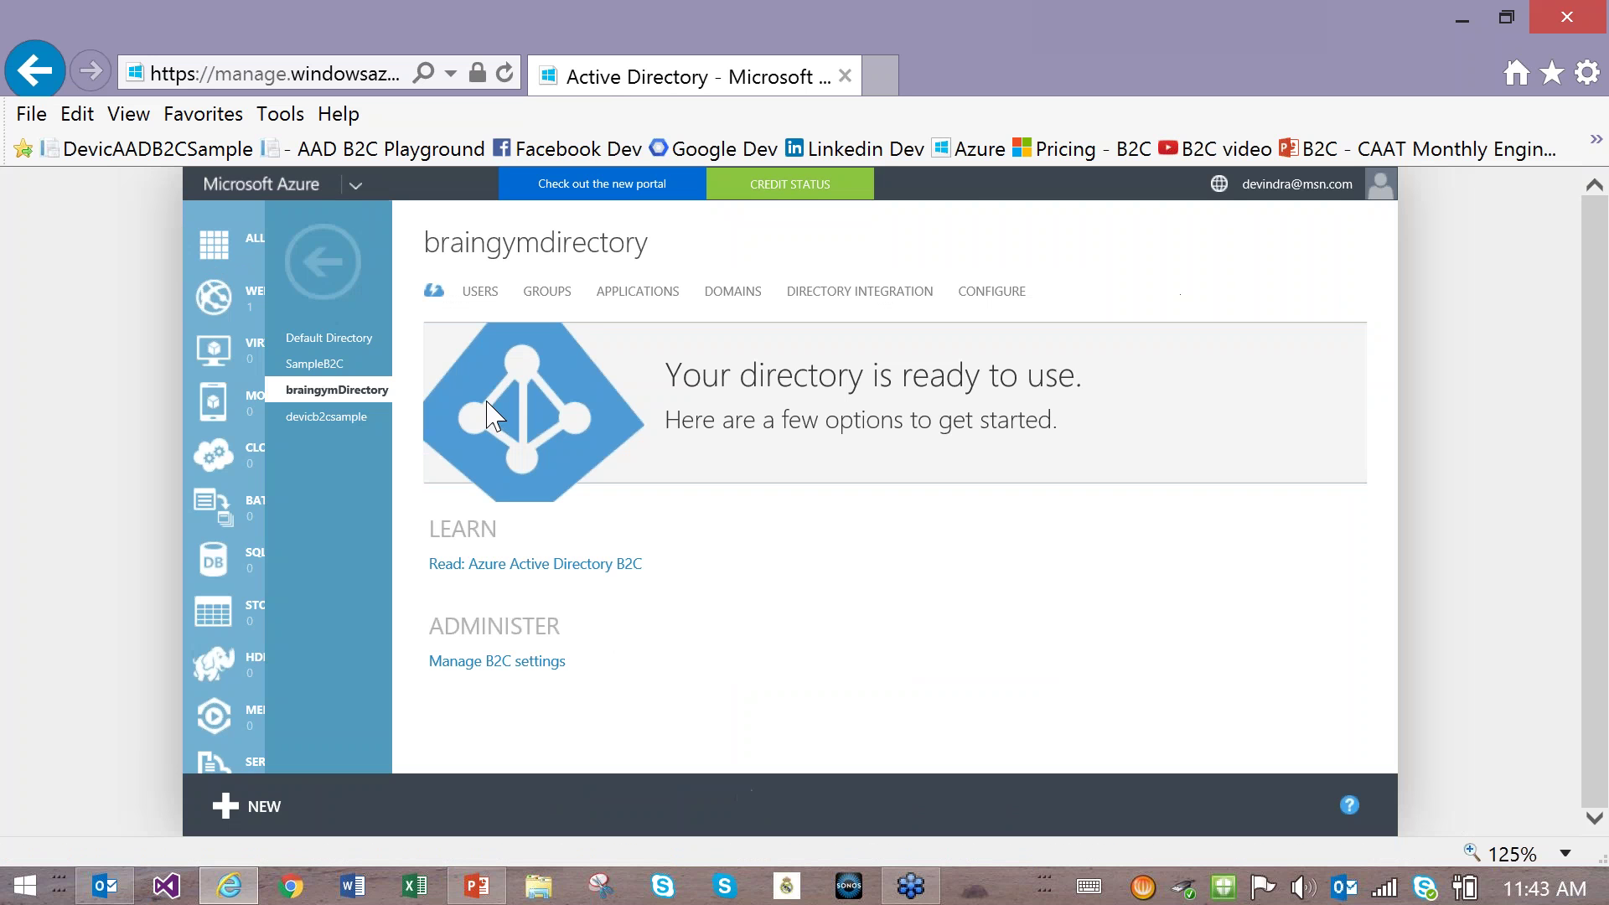
left_click(500, 662)
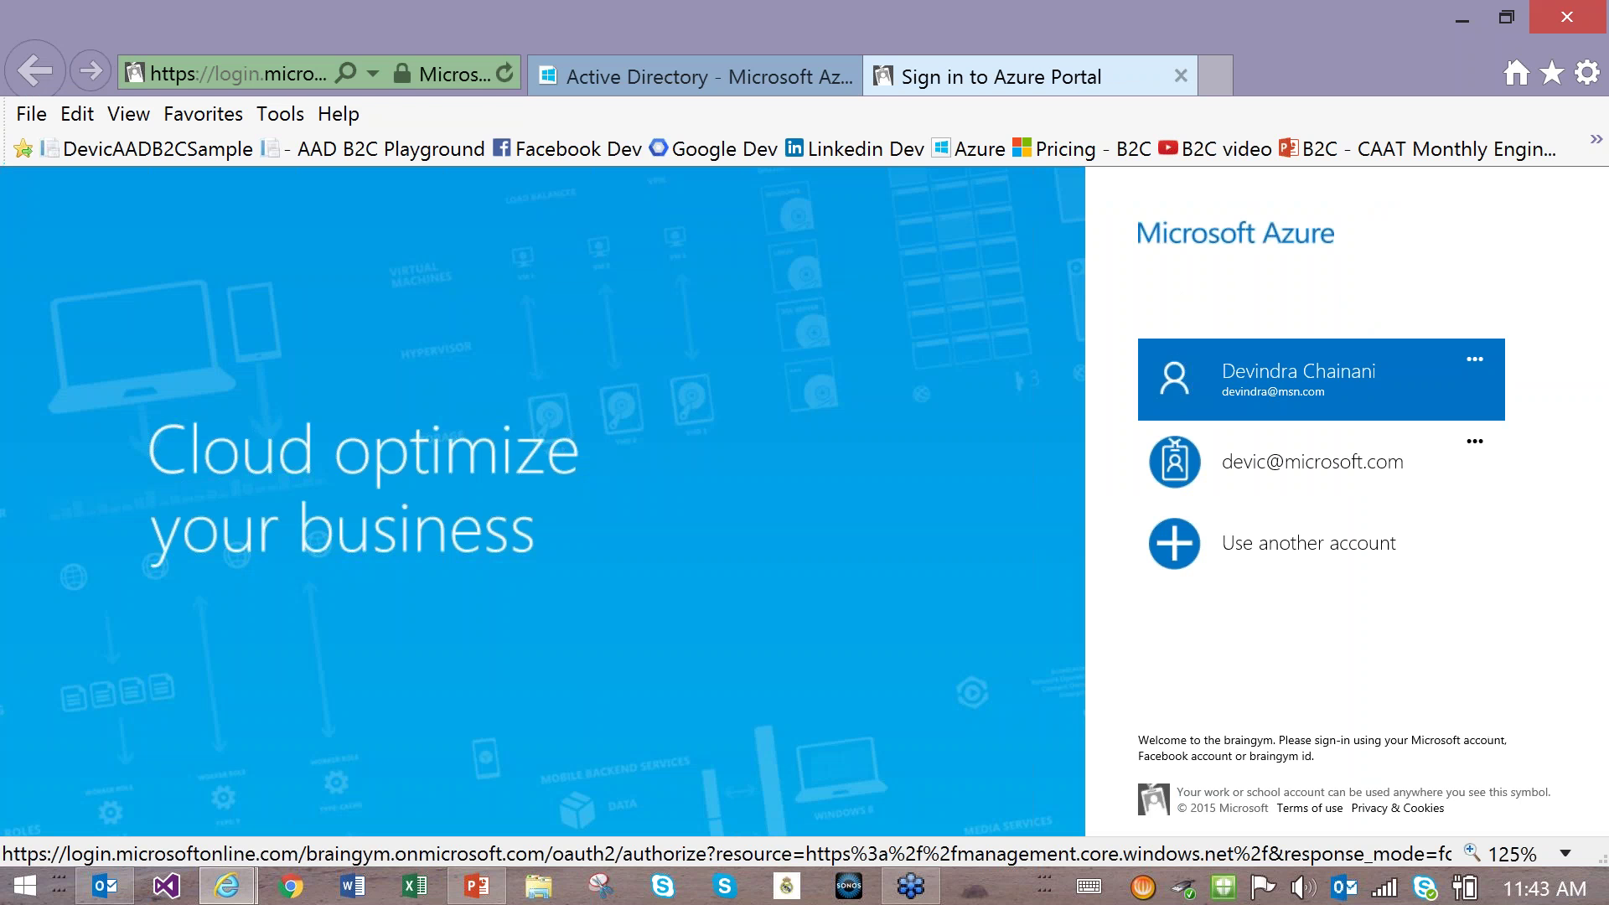
Step: Sign in with the saved personal Microsoft account and dismiss both portal notifications
left_click(1241, 406)
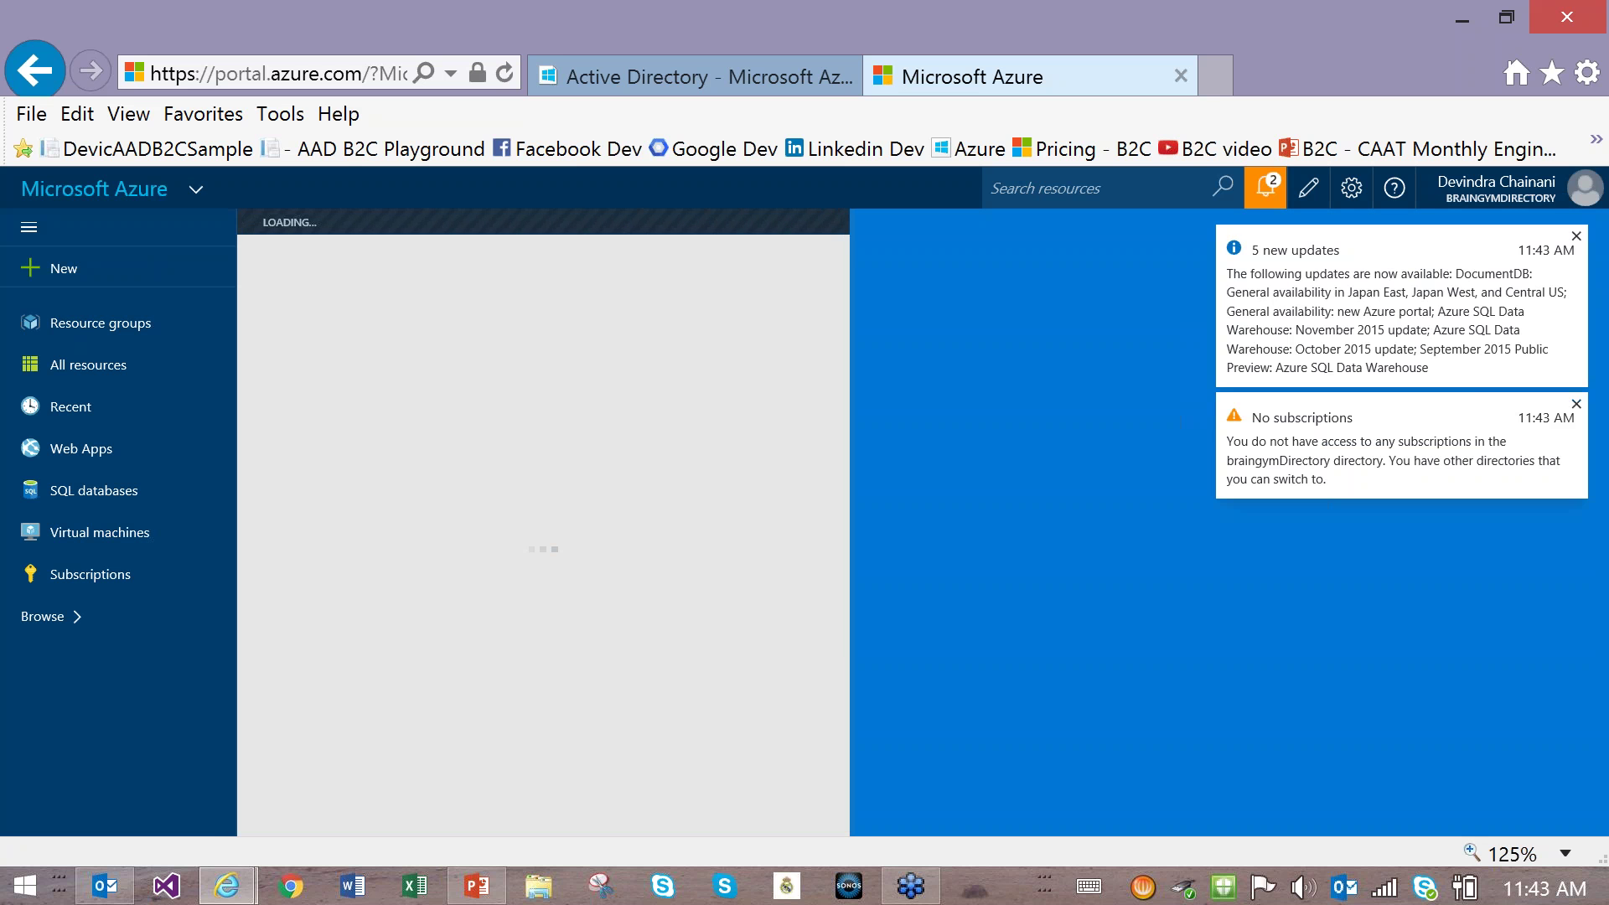
left_click(1577, 236)
left_click(1577, 237)
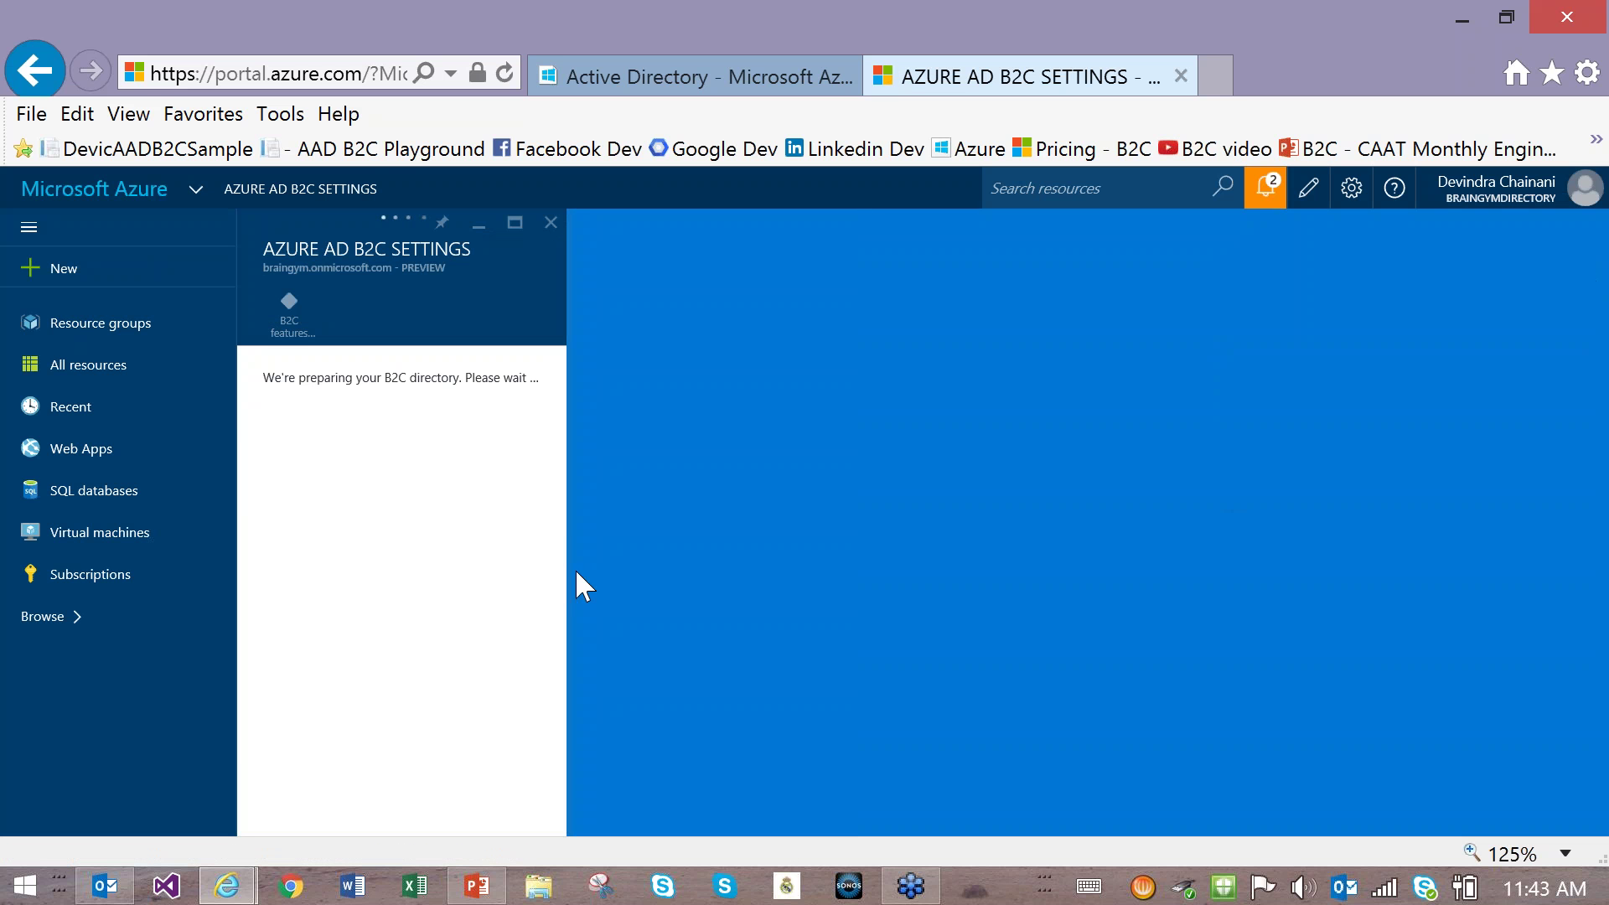
Step: Open the Applications list in the B2C settings, showing the braingym app
left_click(406, 503)
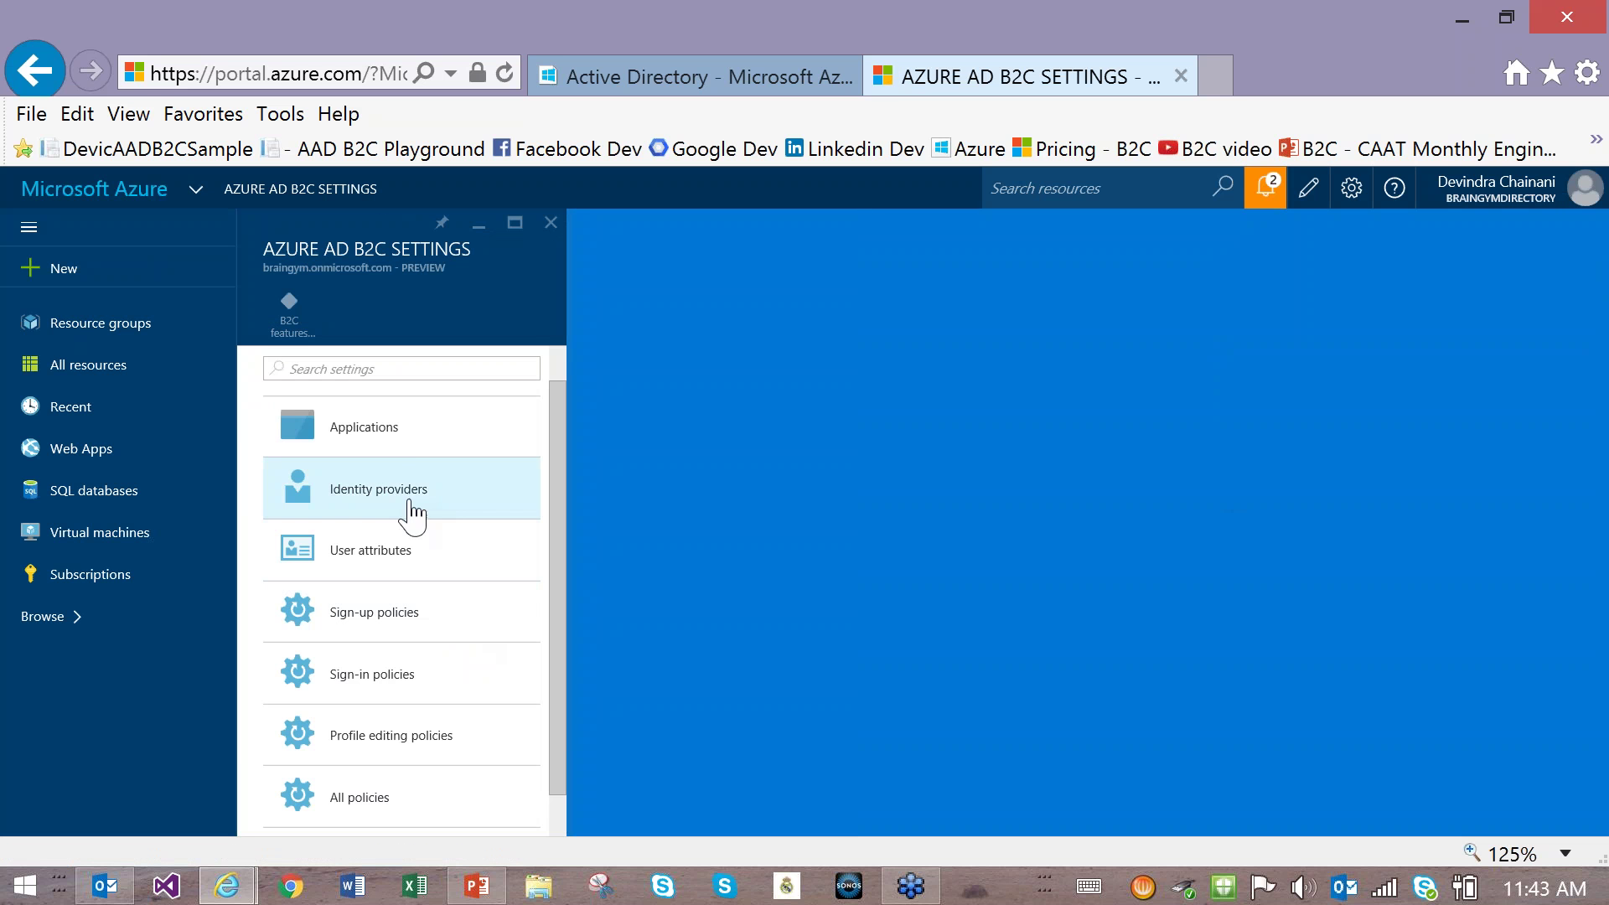
left_click(358, 489)
left_click(351, 446)
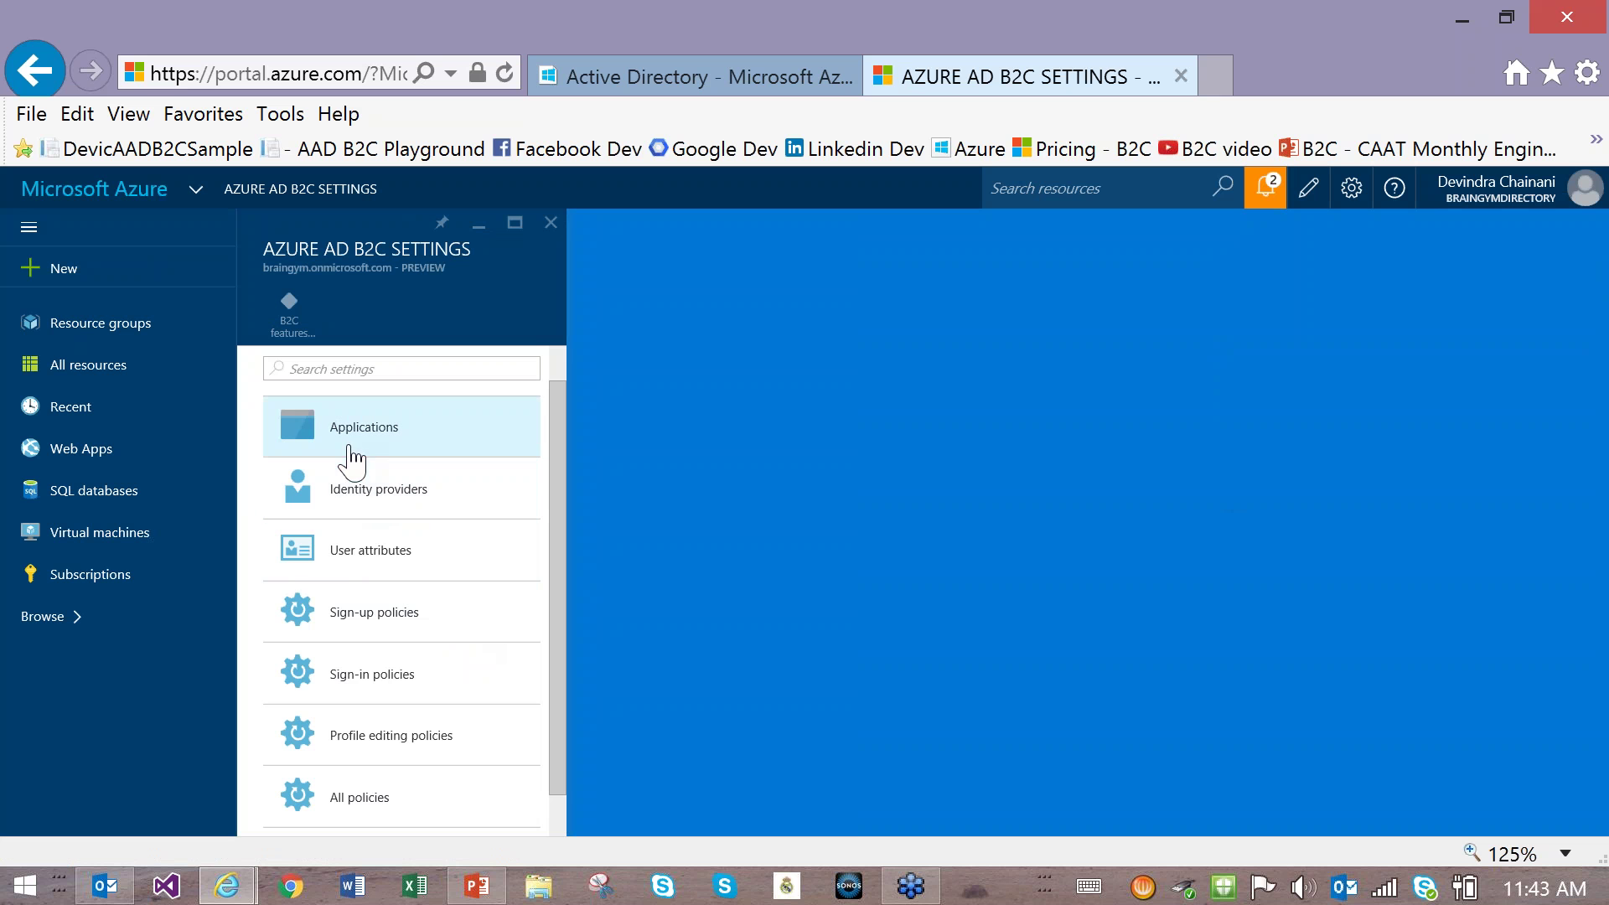
left_click(300, 553)
left_click(326, 430)
left_click(402, 664)
left_click(359, 467)
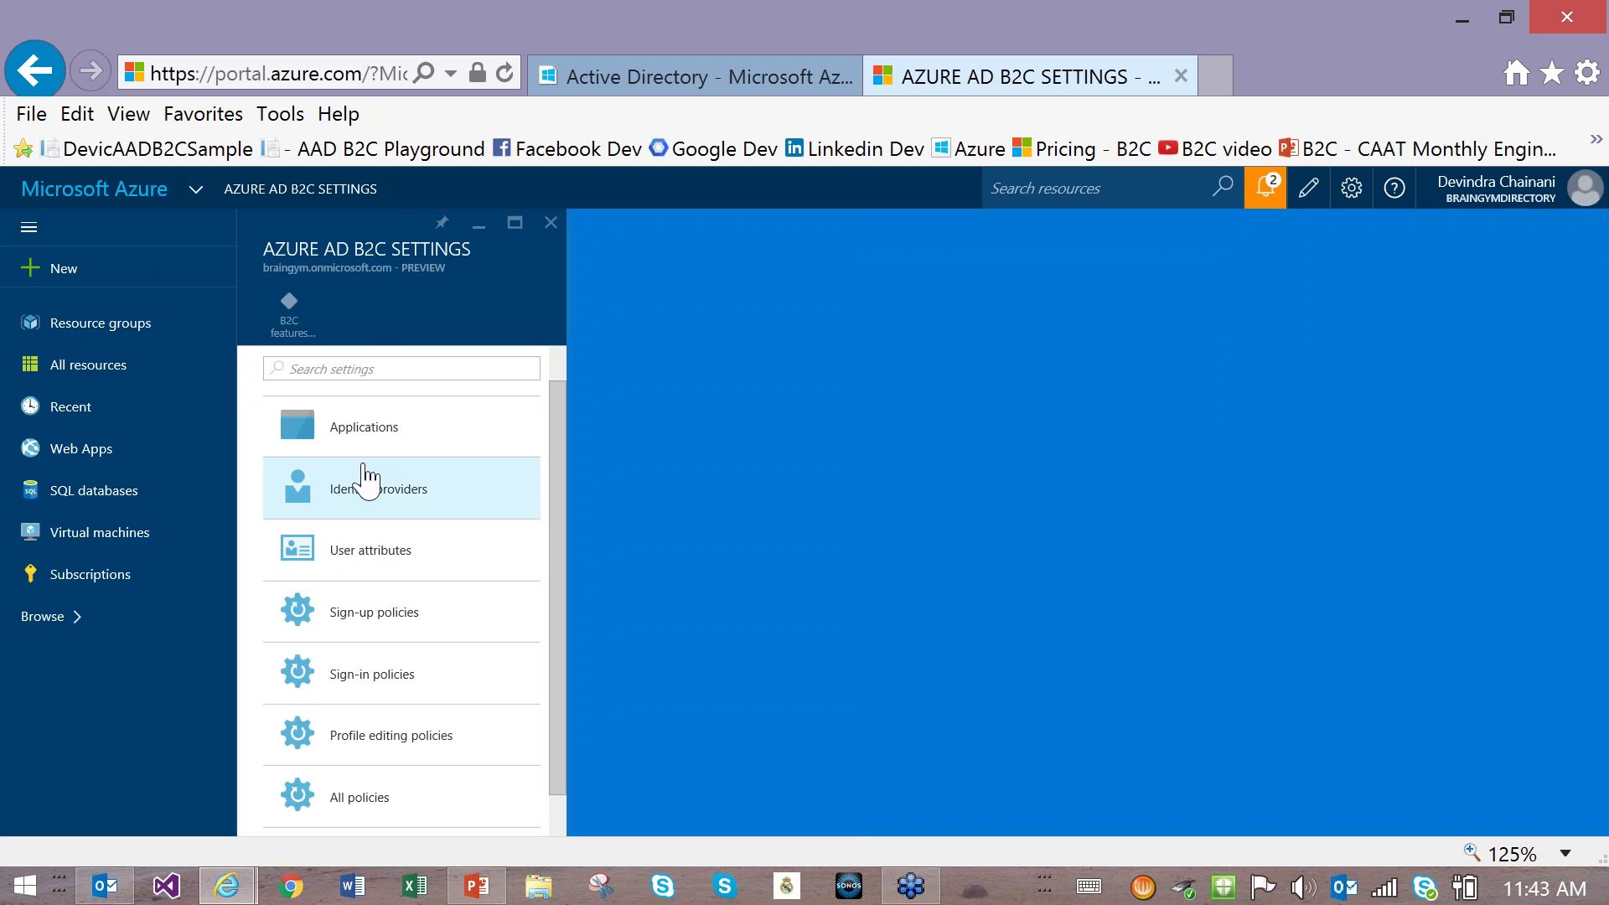
left_click(353, 495)
left_click(329, 444)
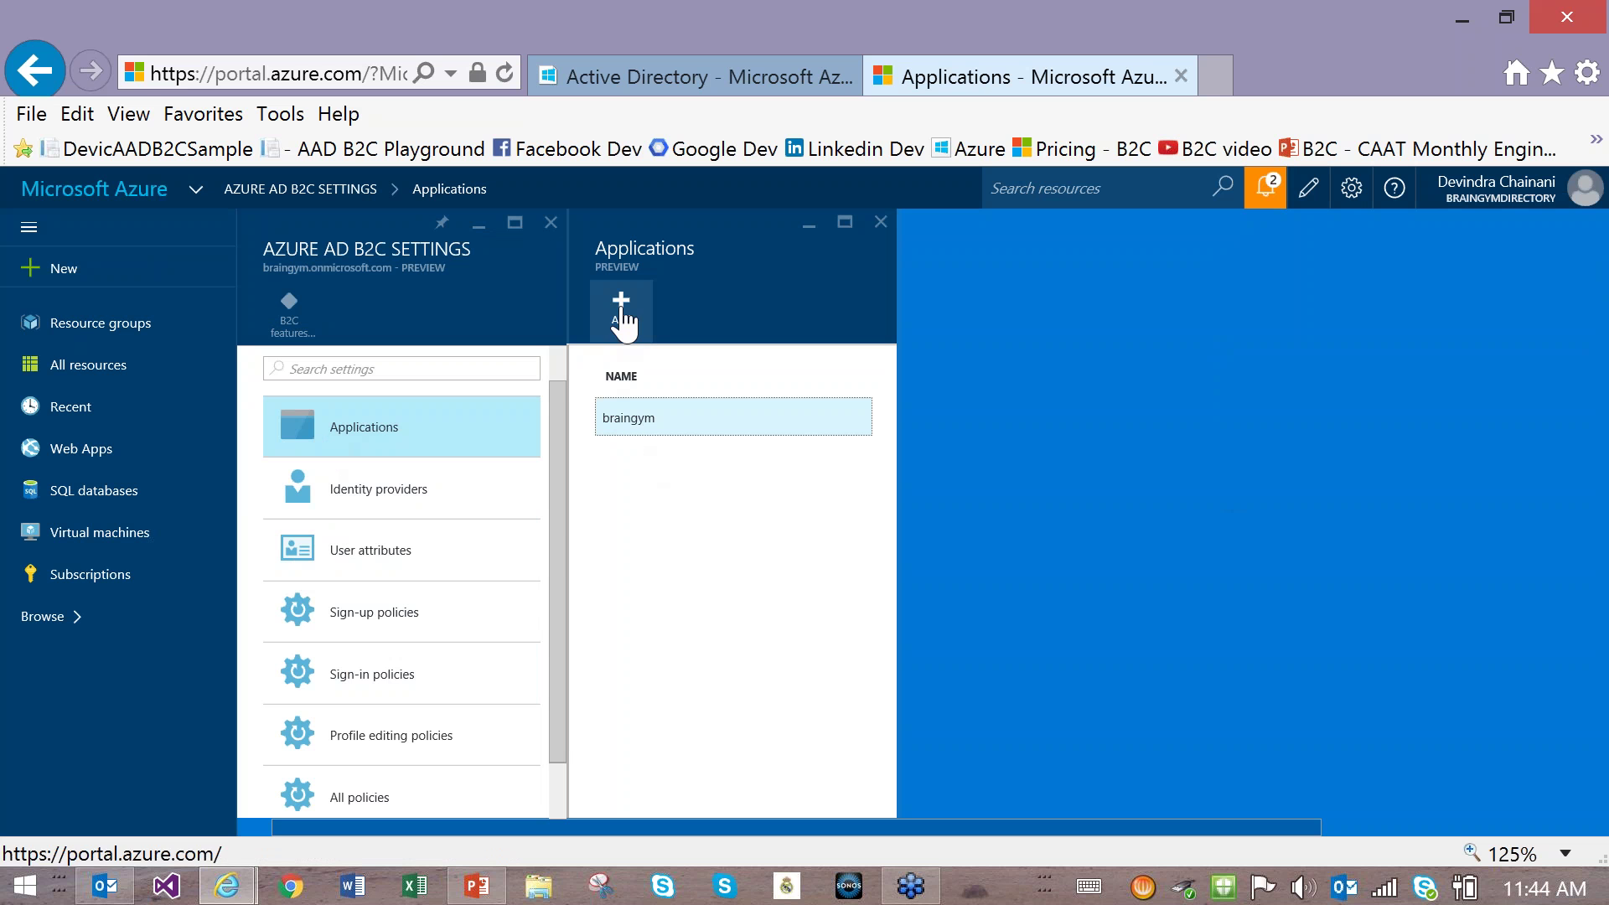
Step: View the braingym app and Identity providers, then list the built-in String user attributes
left_click(619, 429)
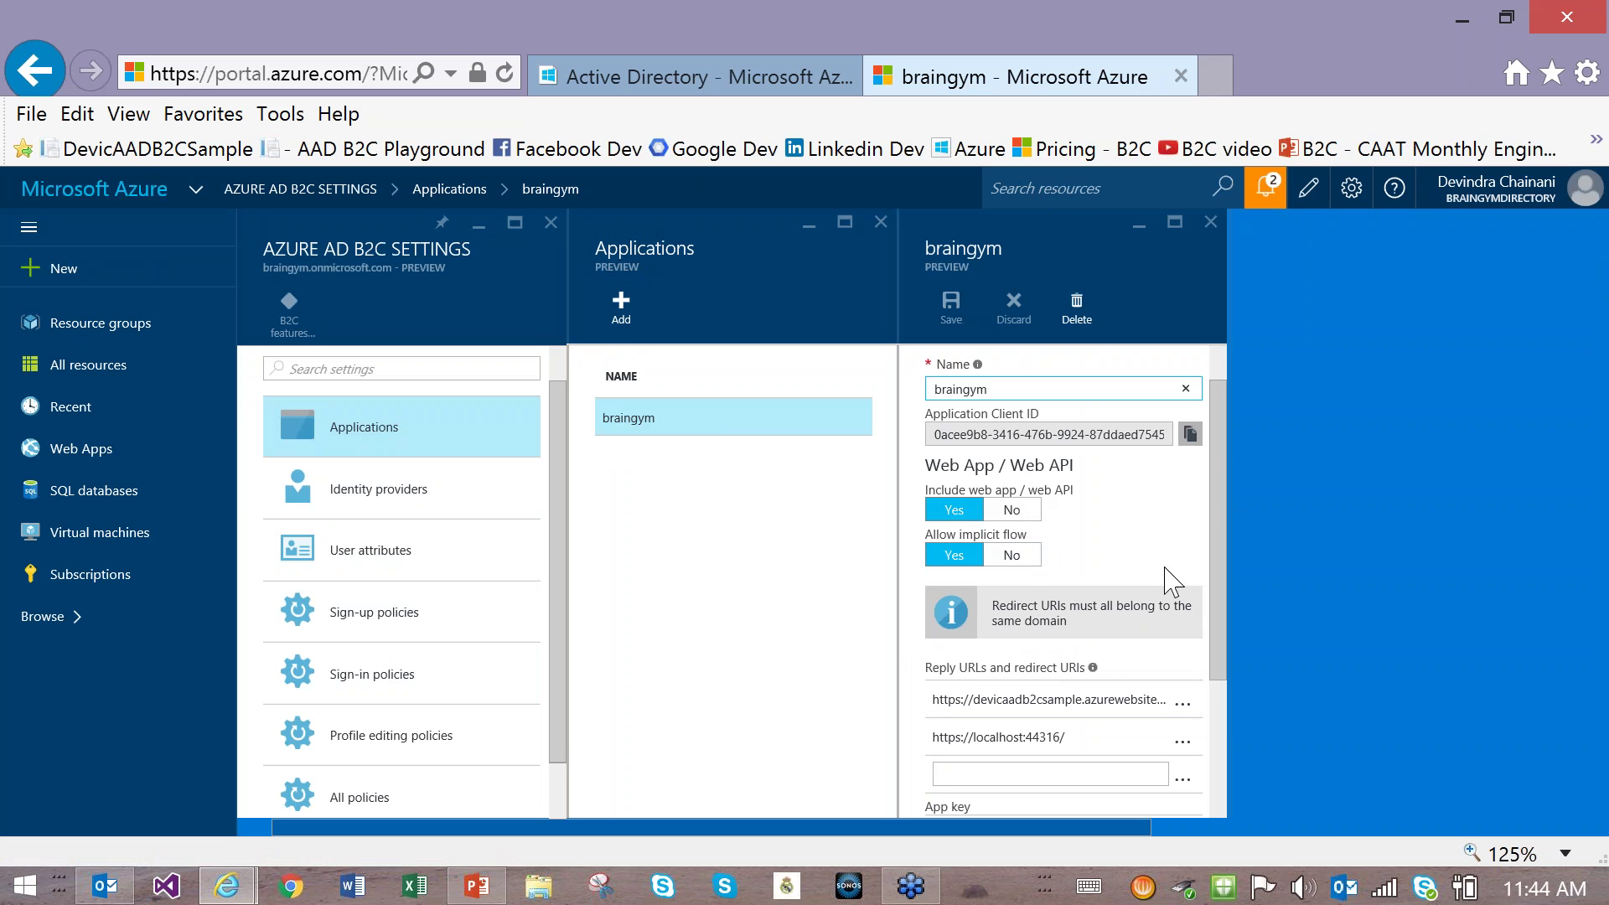
scroll(1225, 514, "down", 1)
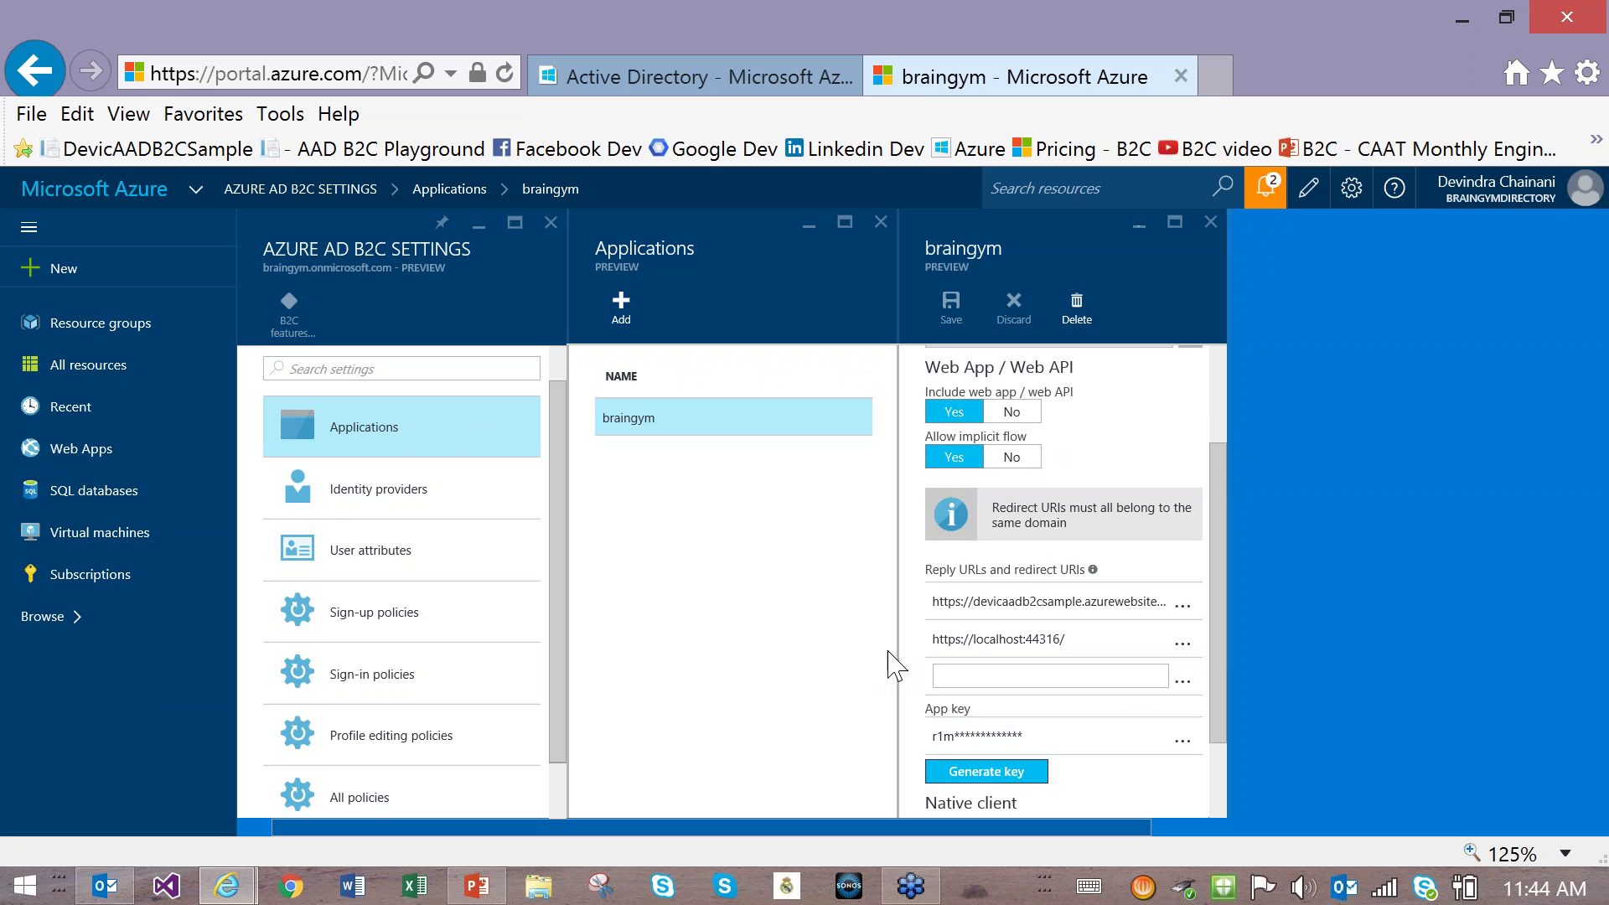
left_click(337, 514)
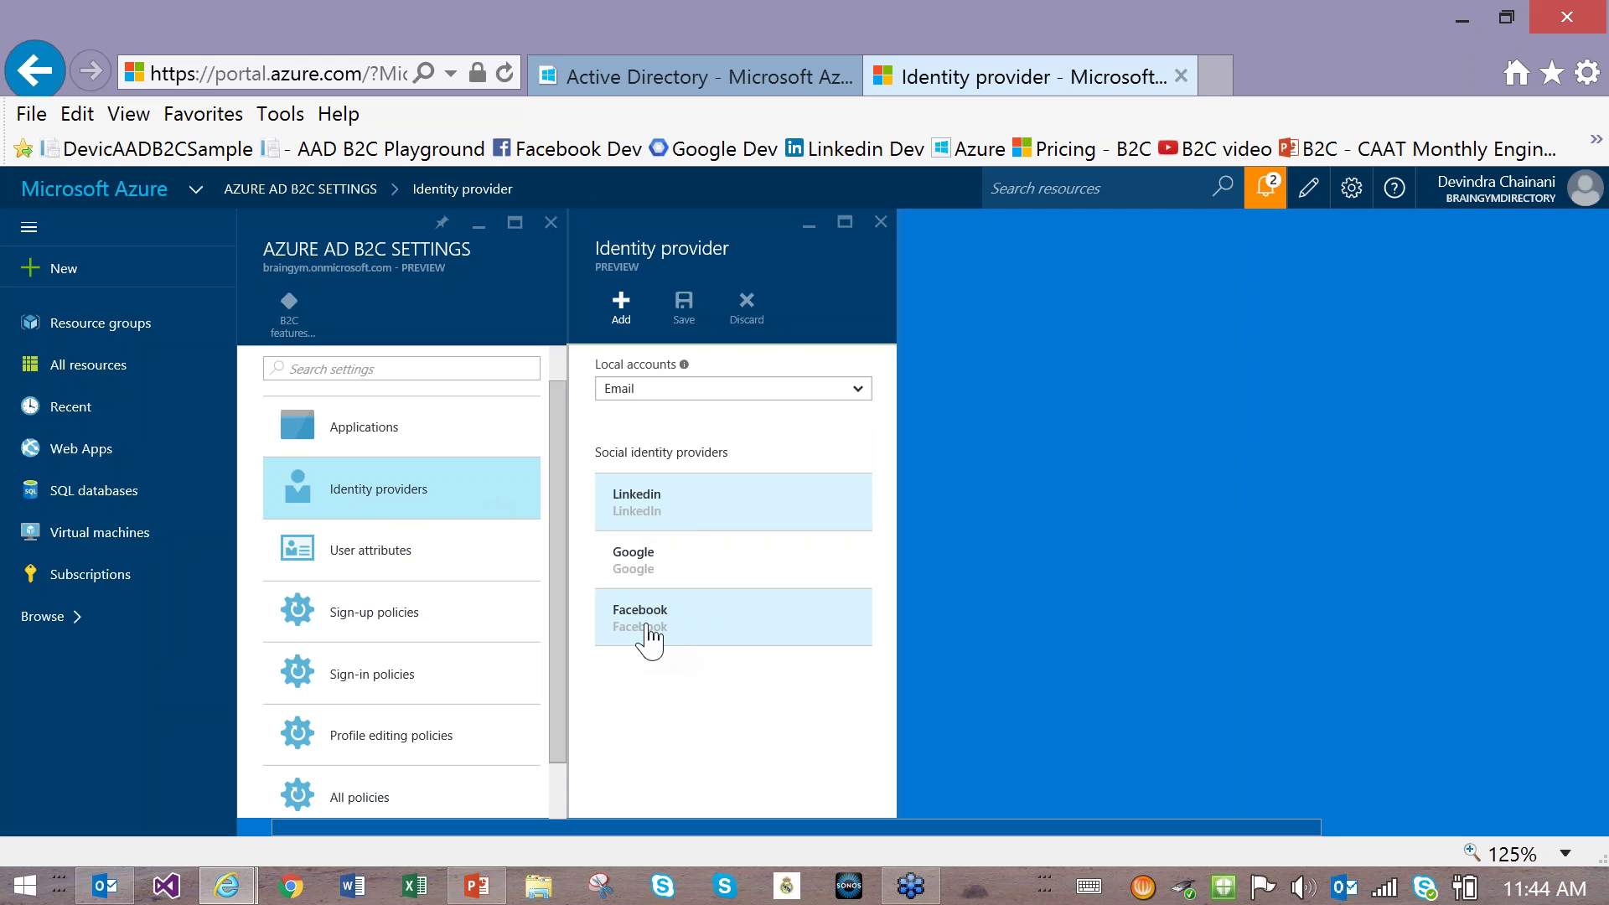
left_click(387, 577)
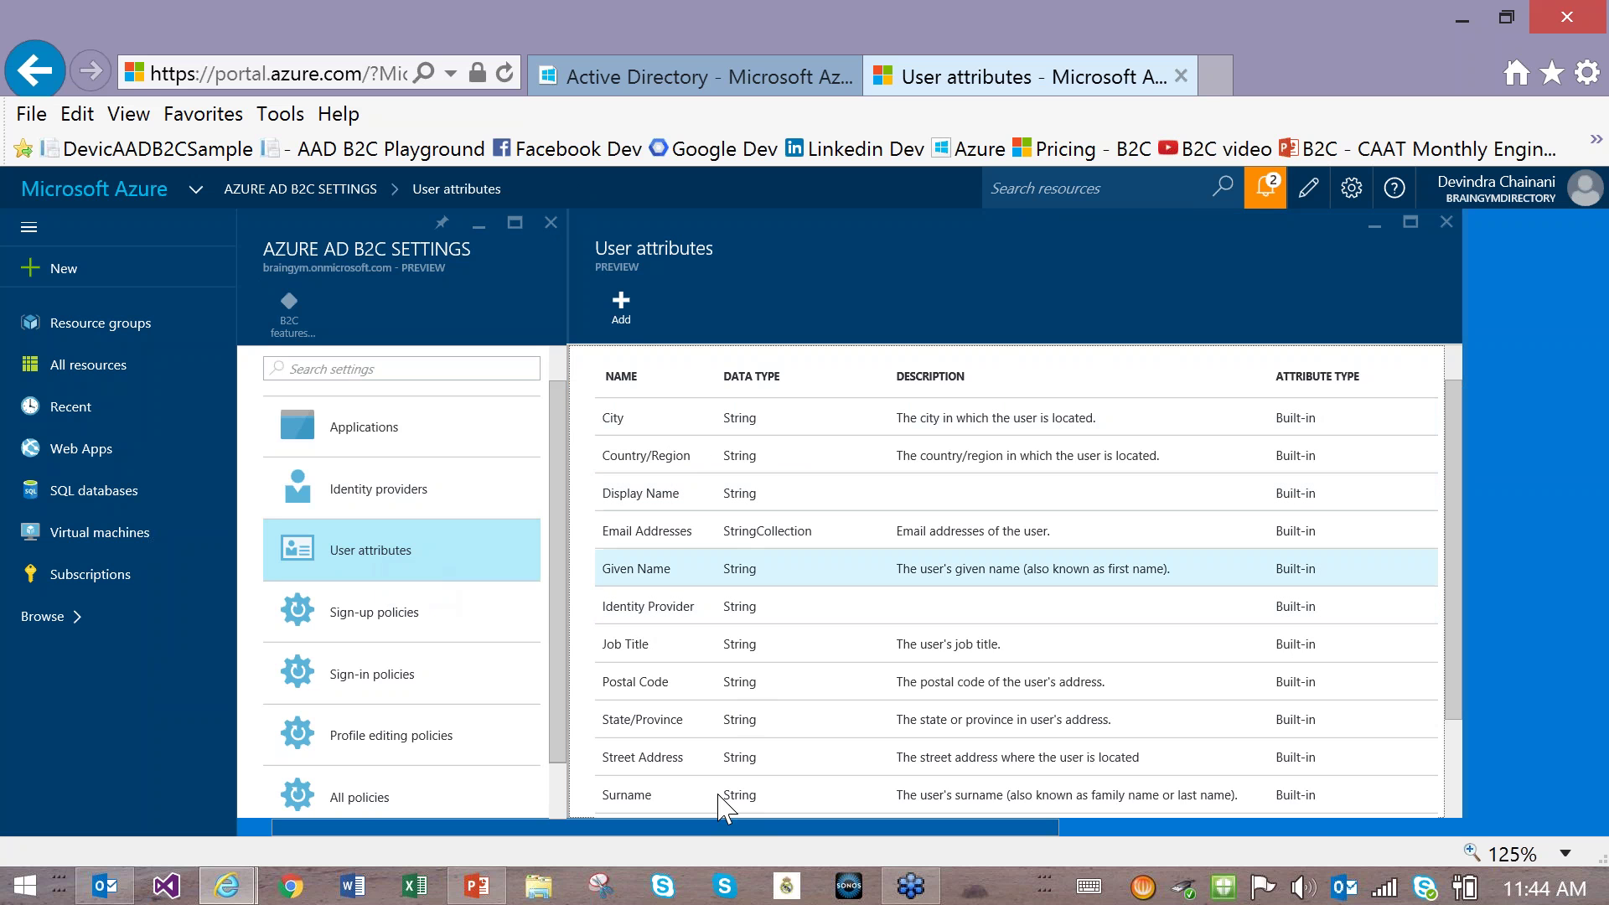
Step: Add a user attribute named sport with data type String
left_click(622, 308)
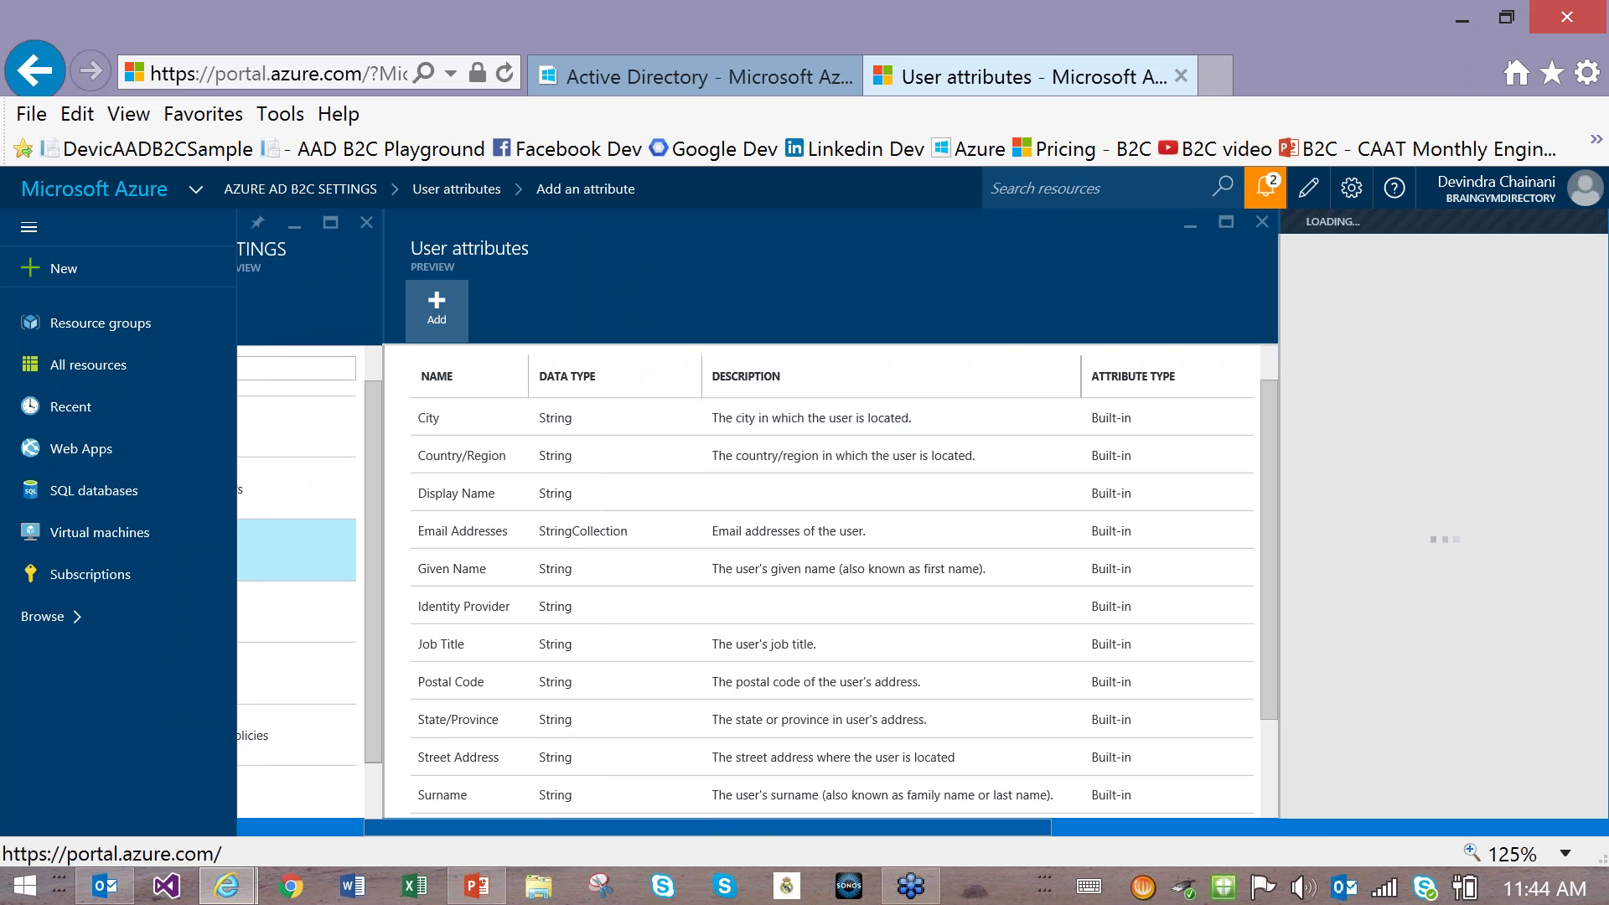
left_click(1324, 383)
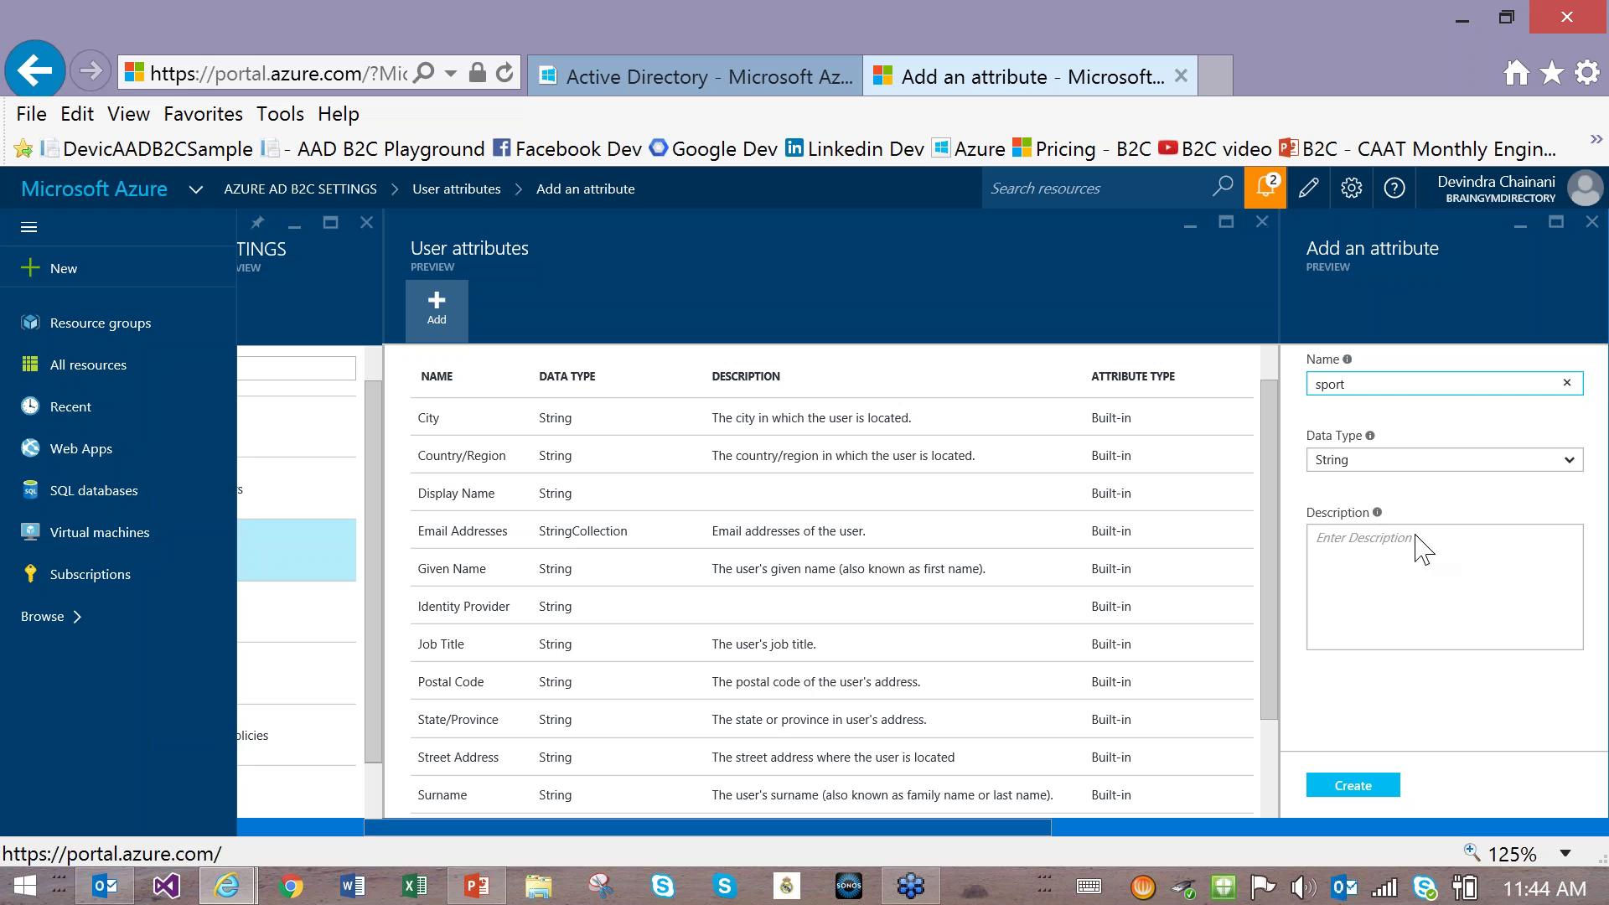
left_click(1438, 490)
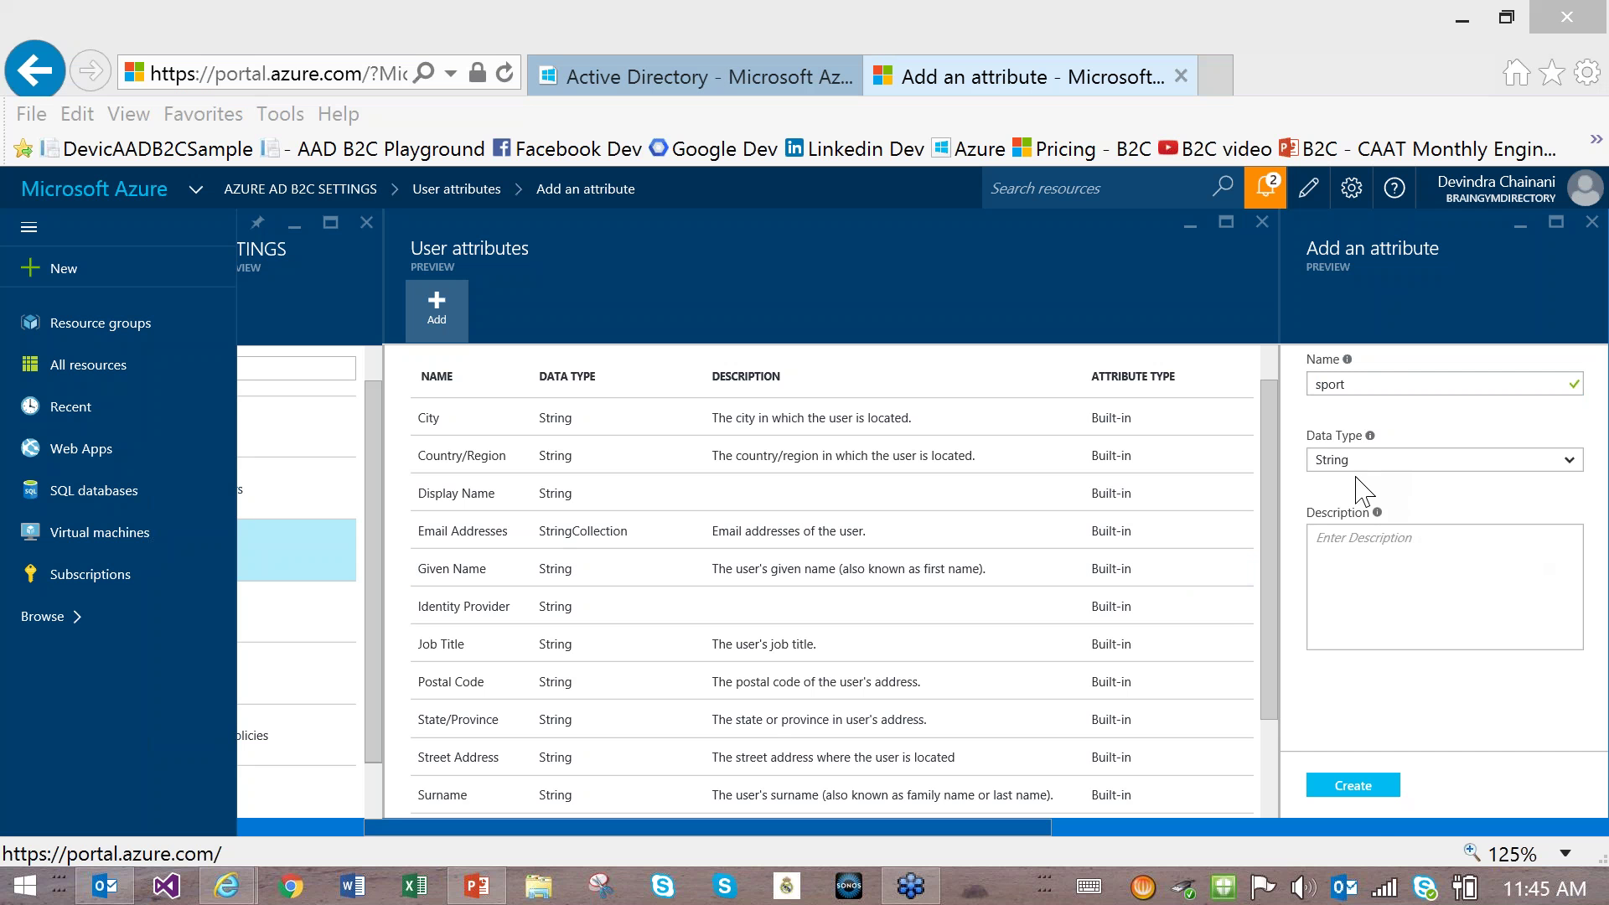
left_click(1363, 792)
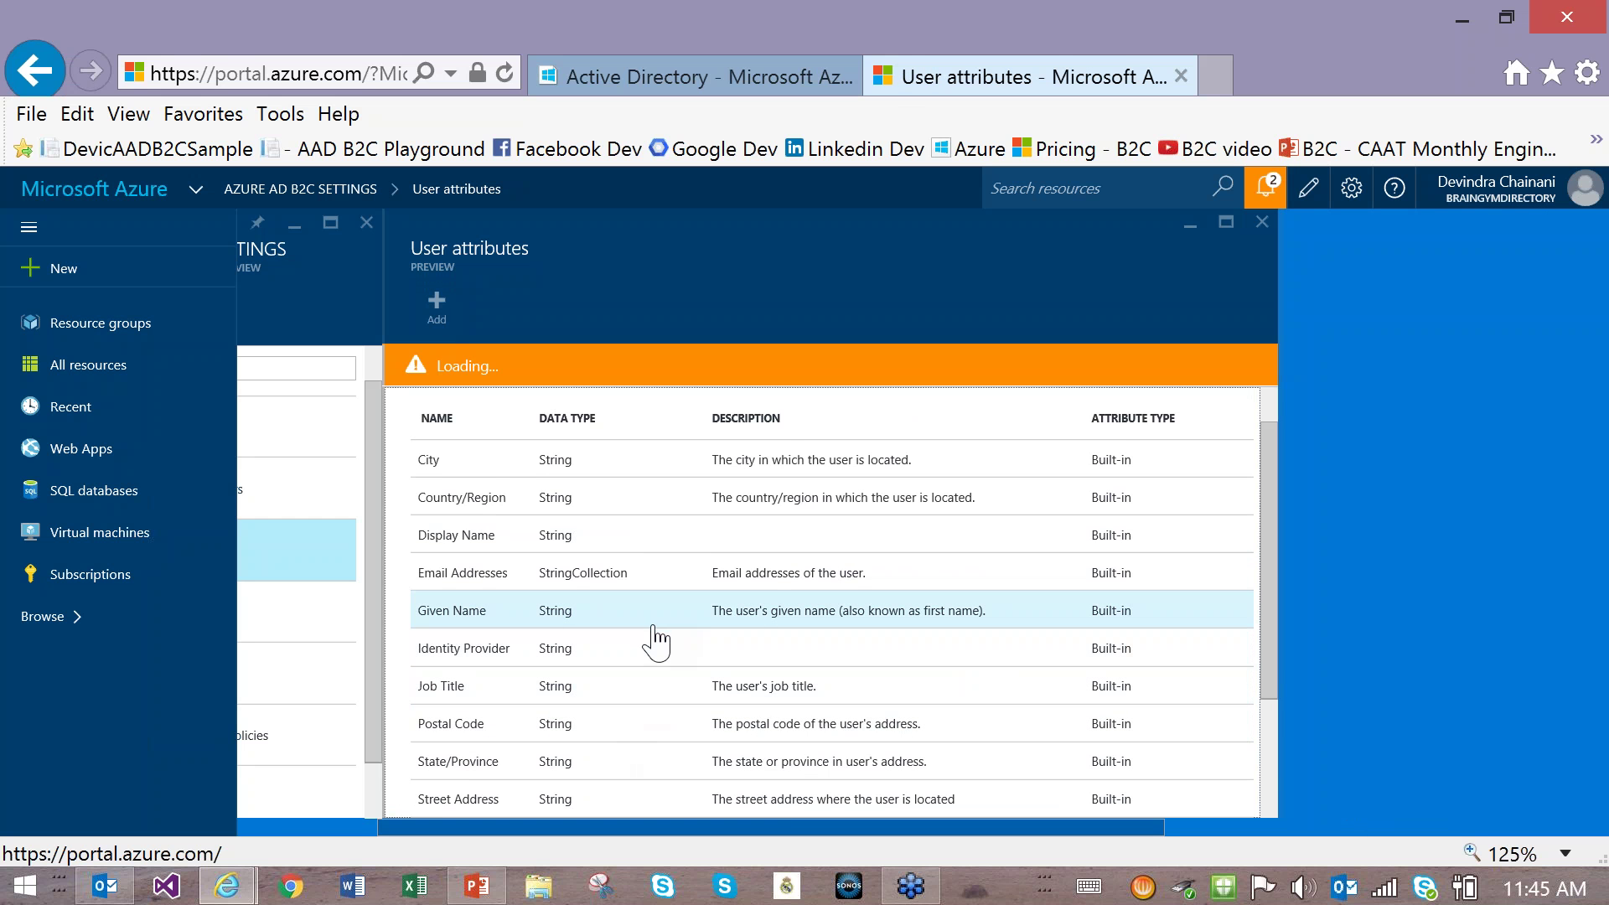
Step: Open the sport attribute's details, then go to the Sign-up policies list
scroll(654, 637, "down", 3)
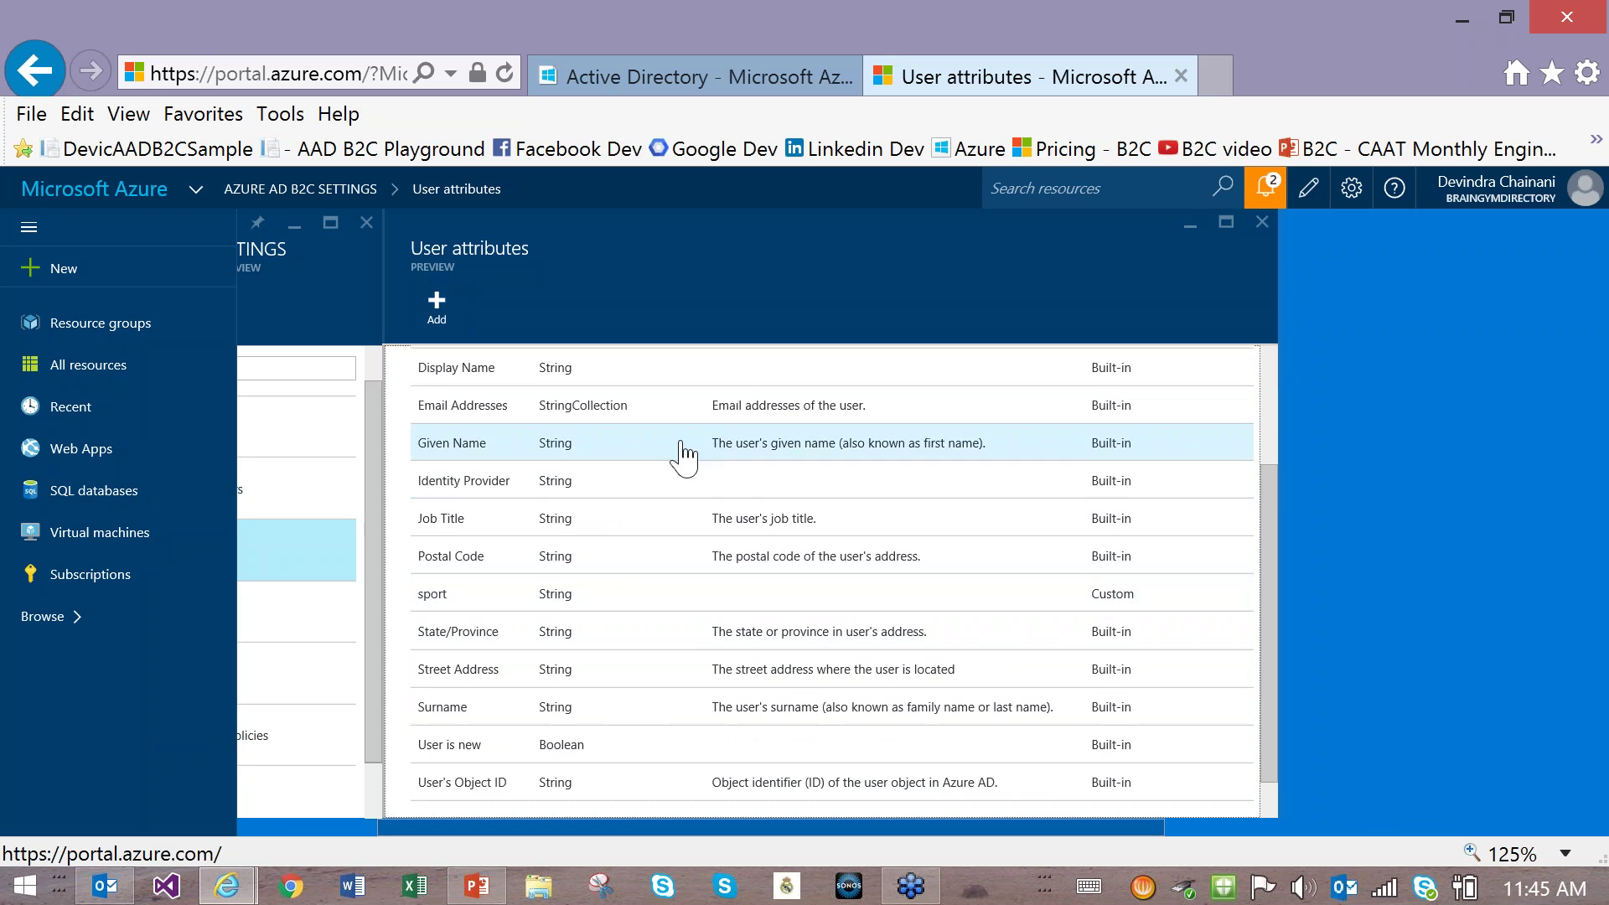
scroll(679, 452, "up", 3)
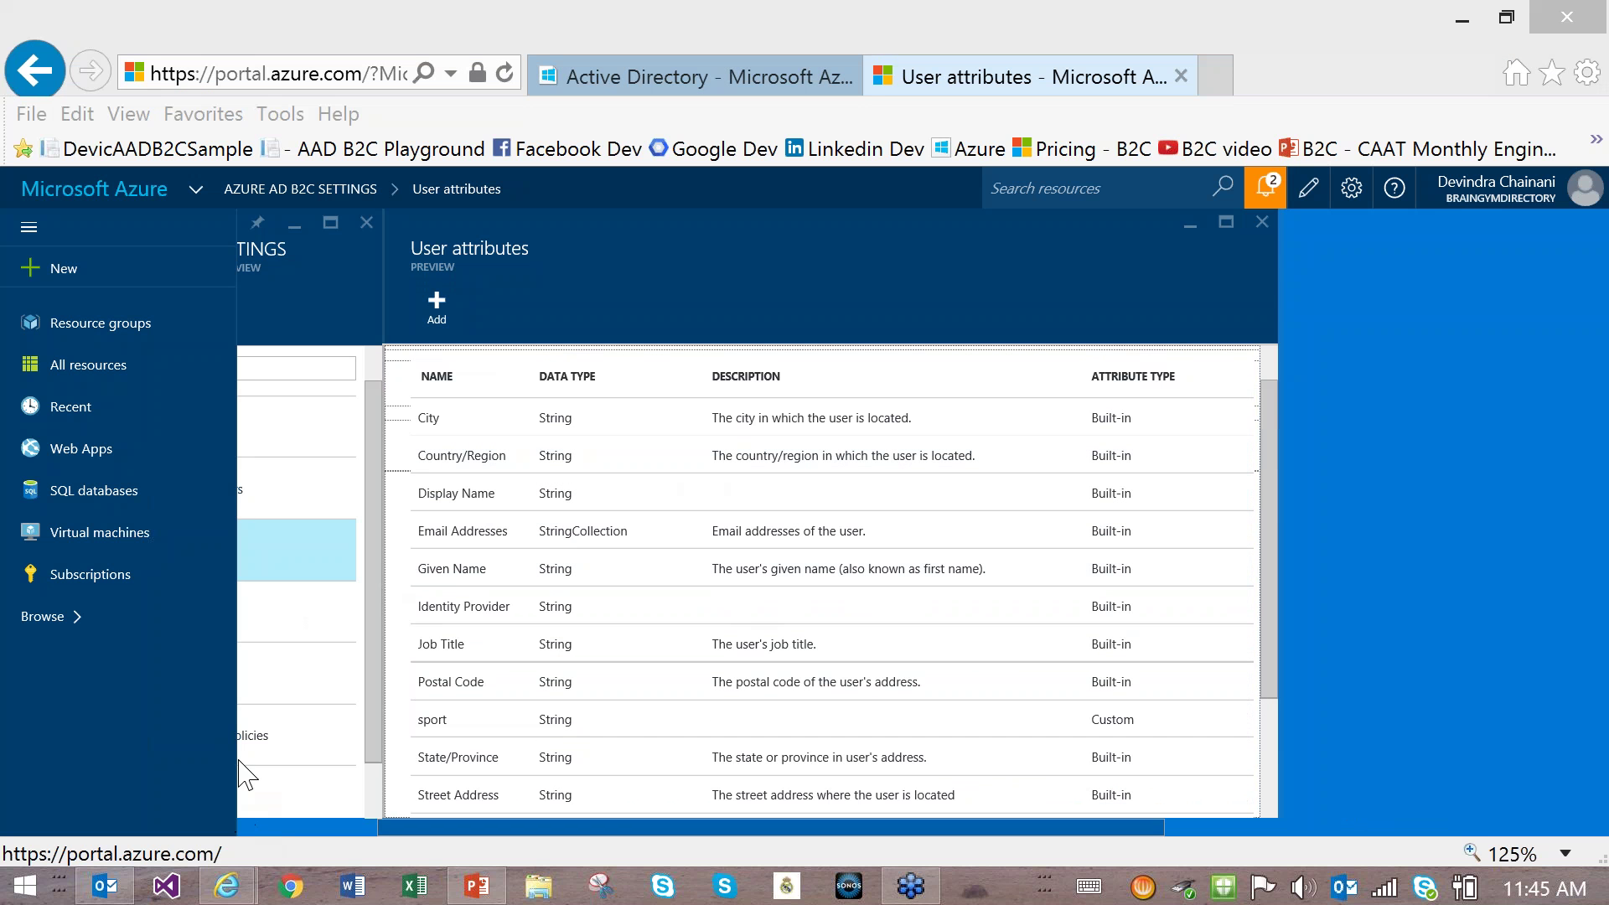
left_click(426, 725)
left_click(414, 728)
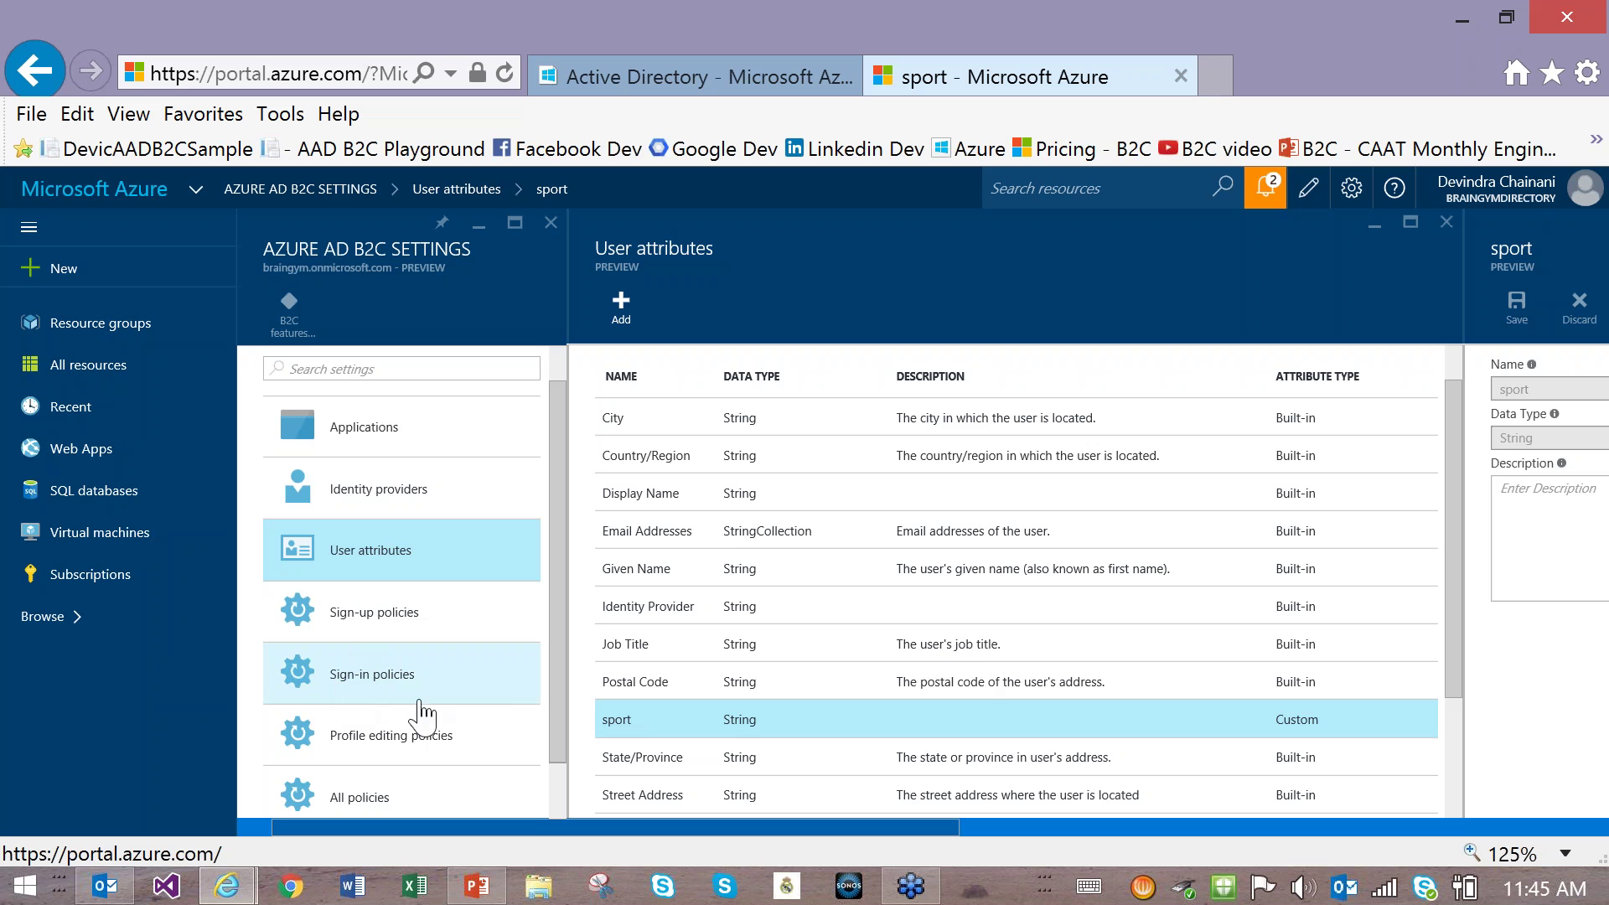
left_click(364, 620)
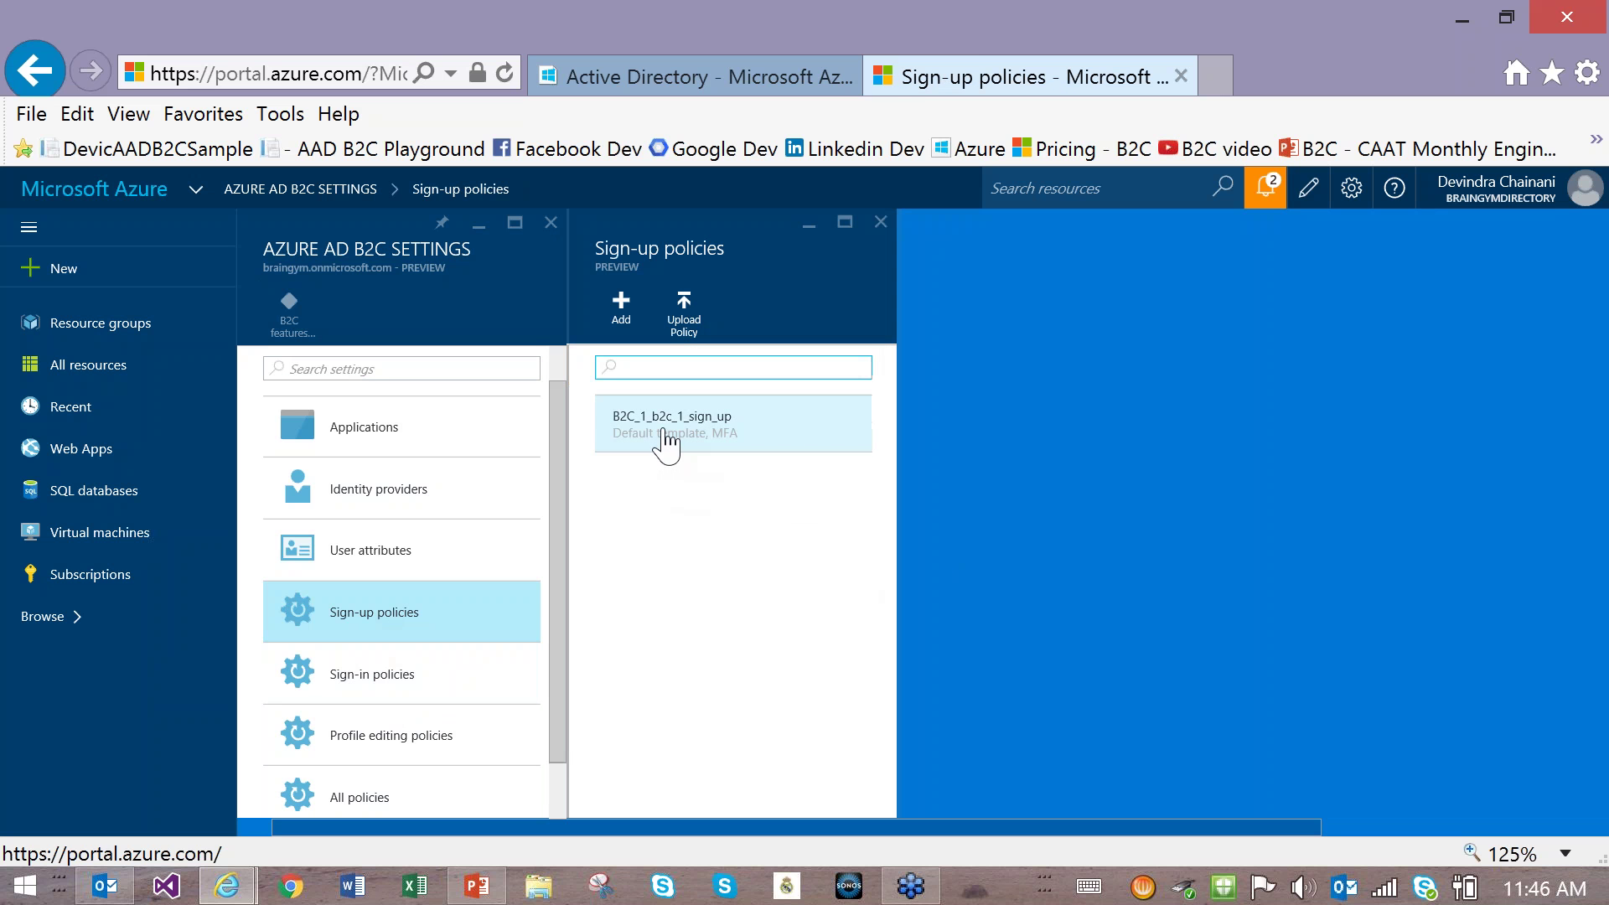
Step: Add Facebook as a fourth identity provider on B2C_1_b2c_1_sign_up and save the policy
left_click(666, 442)
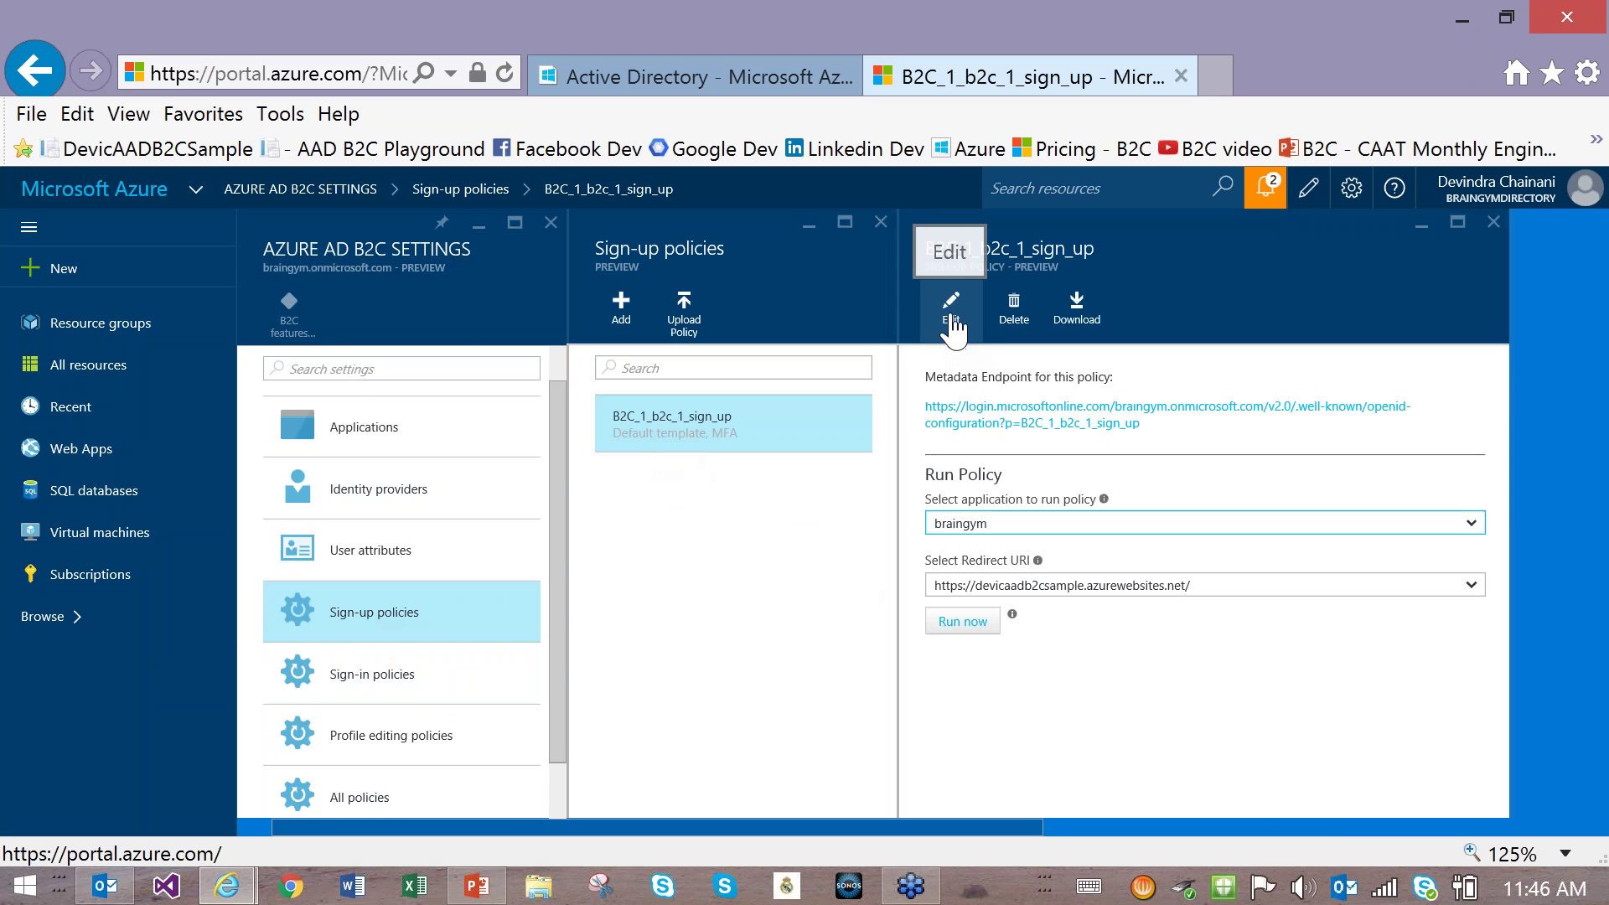
left_click(951, 310)
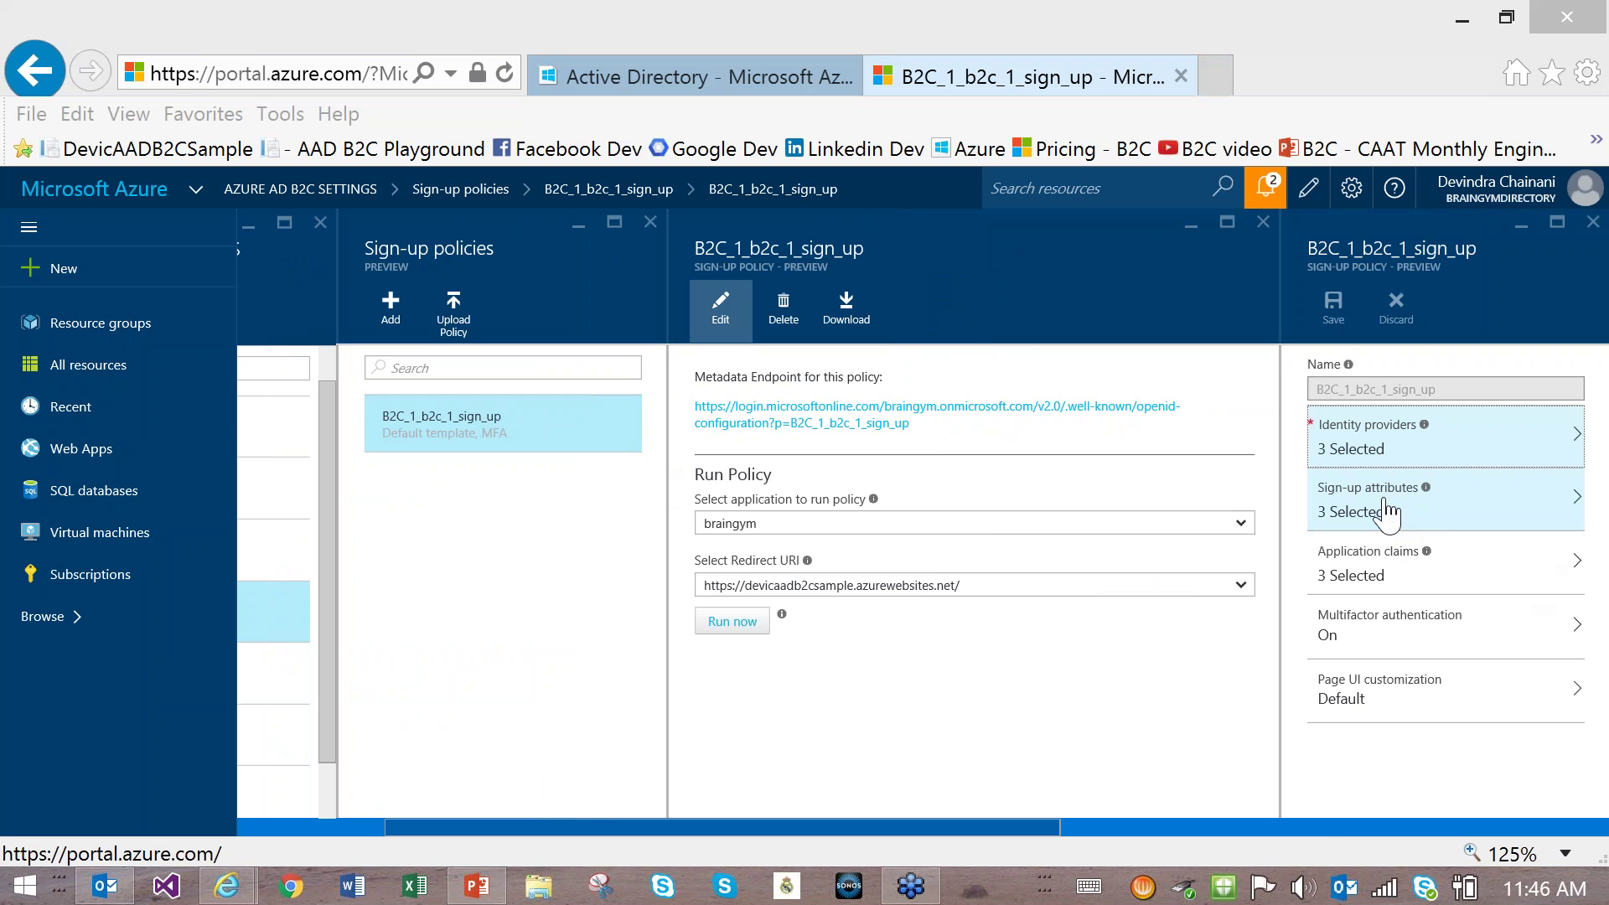
left_click(1375, 450)
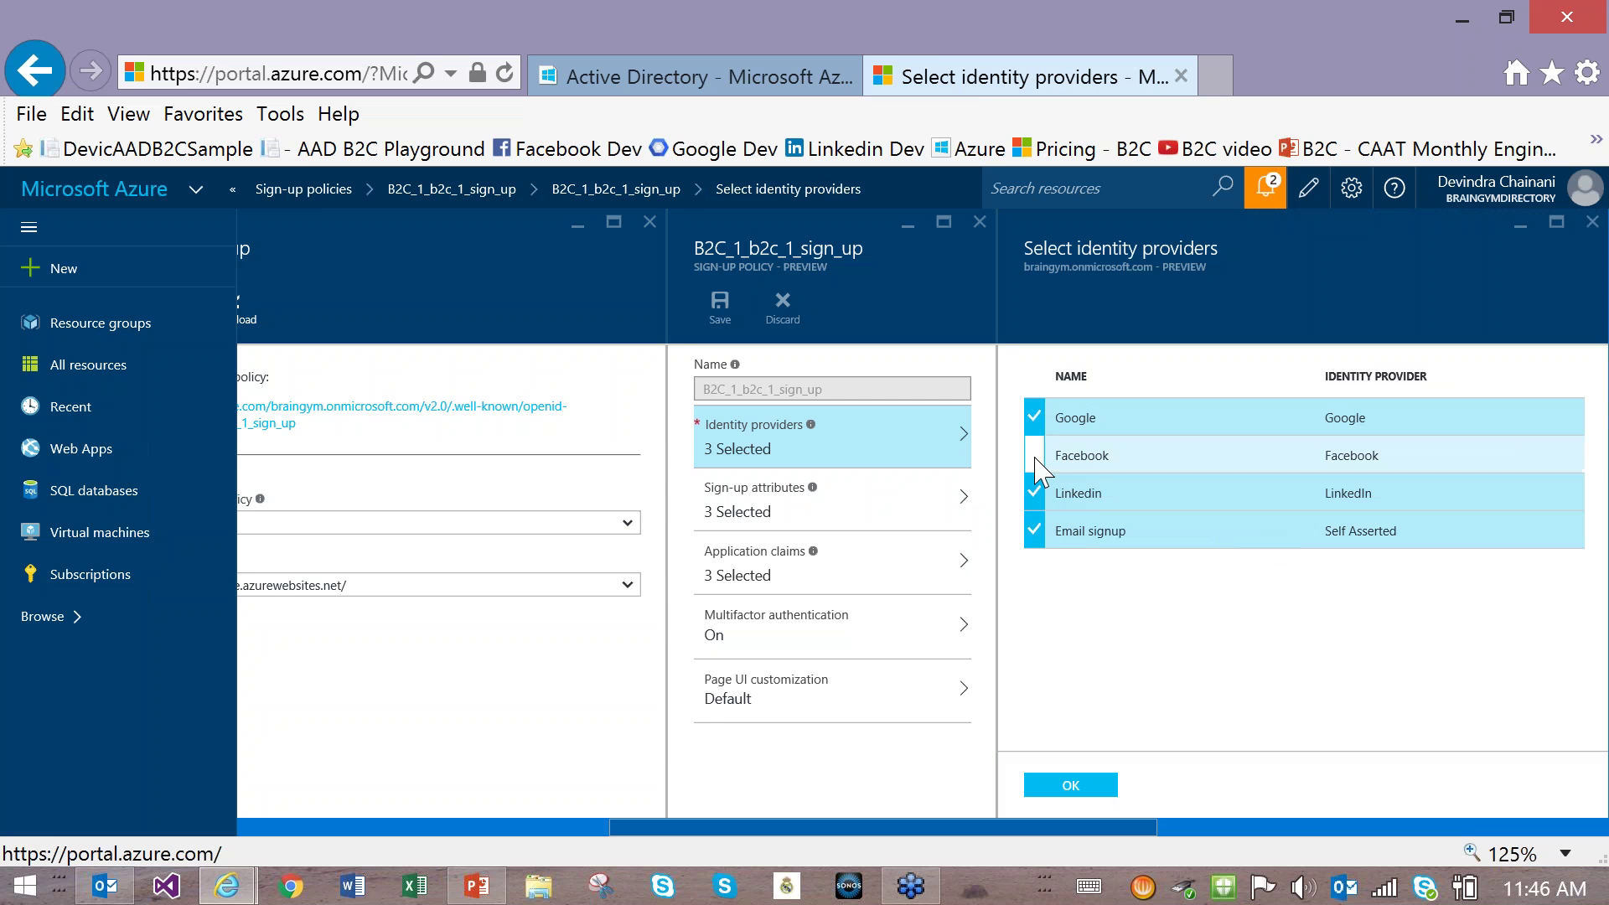
left_click(1036, 459)
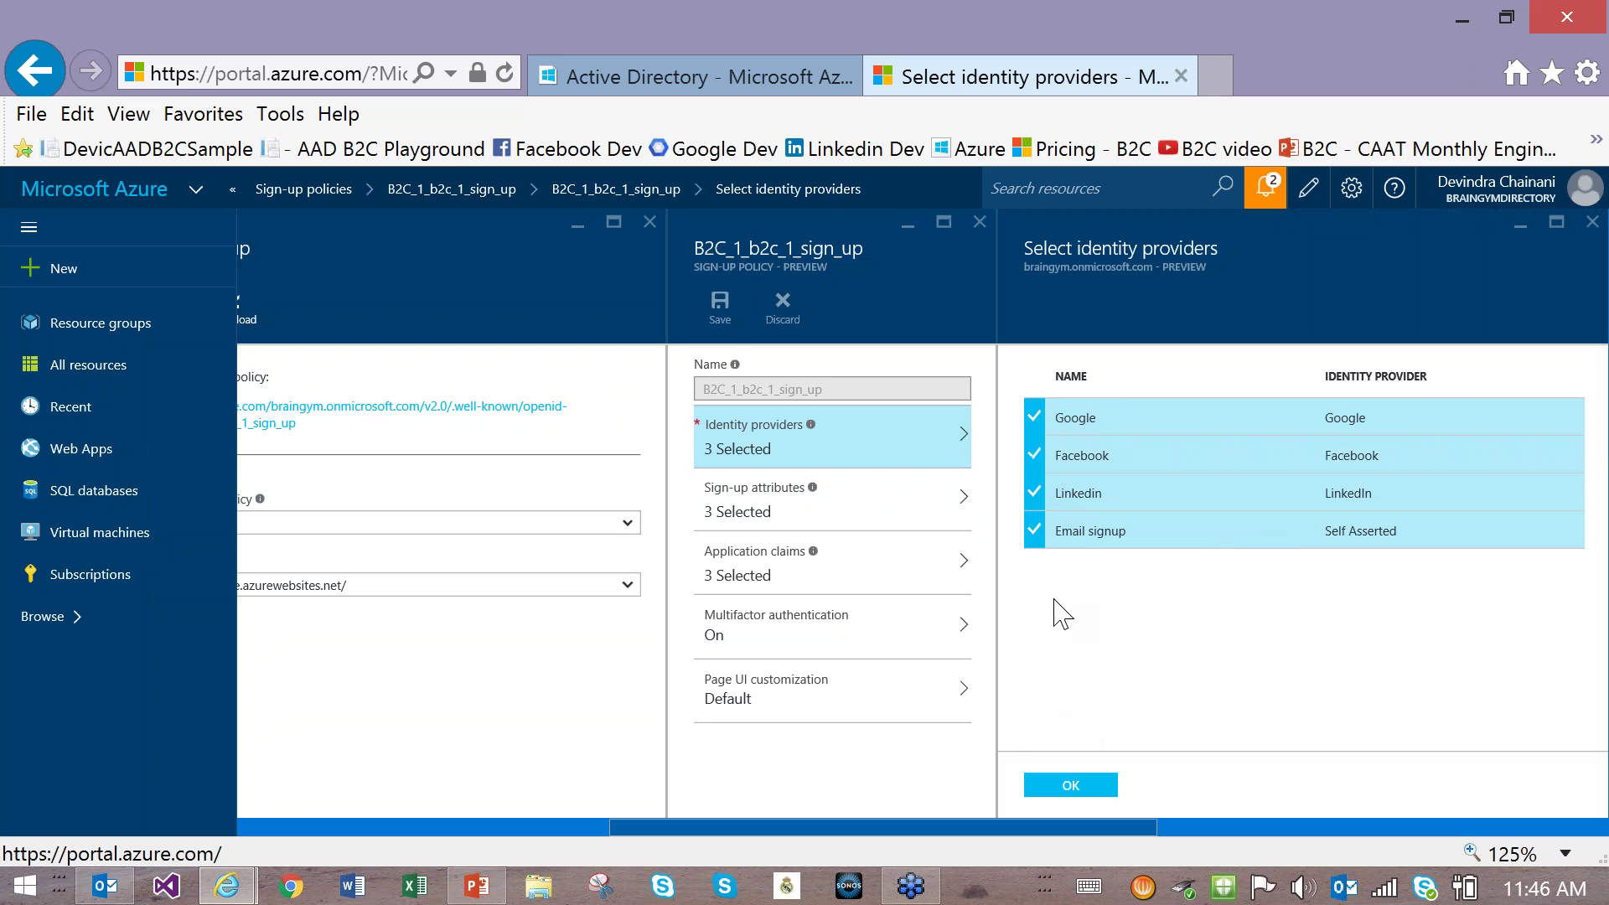
left_click(1075, 785)
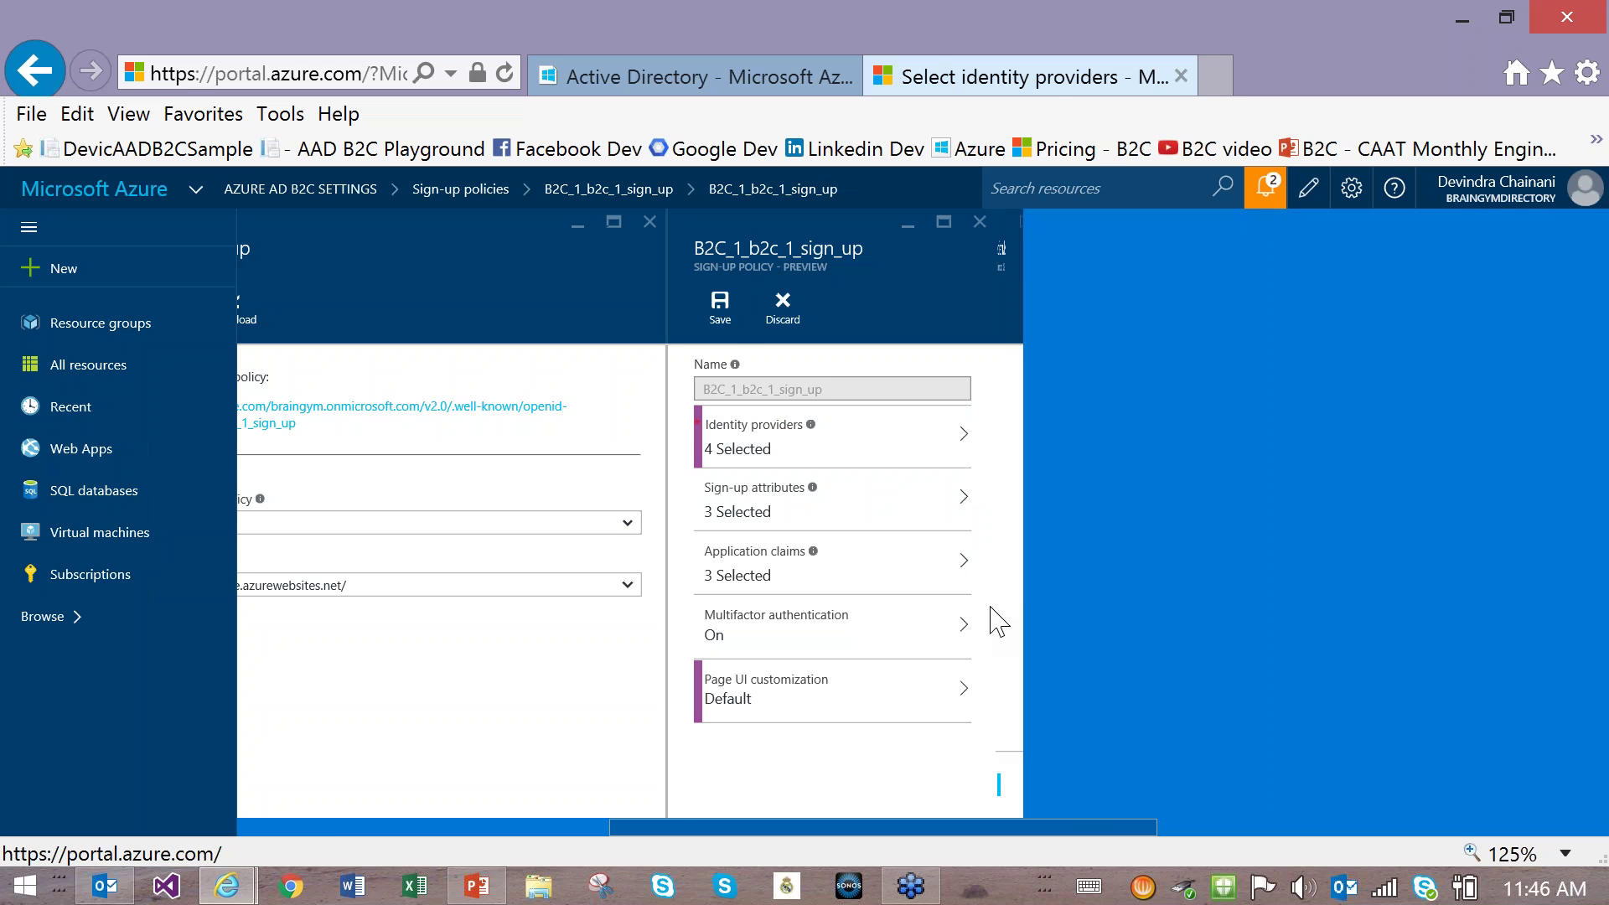
left_click(720, 309)
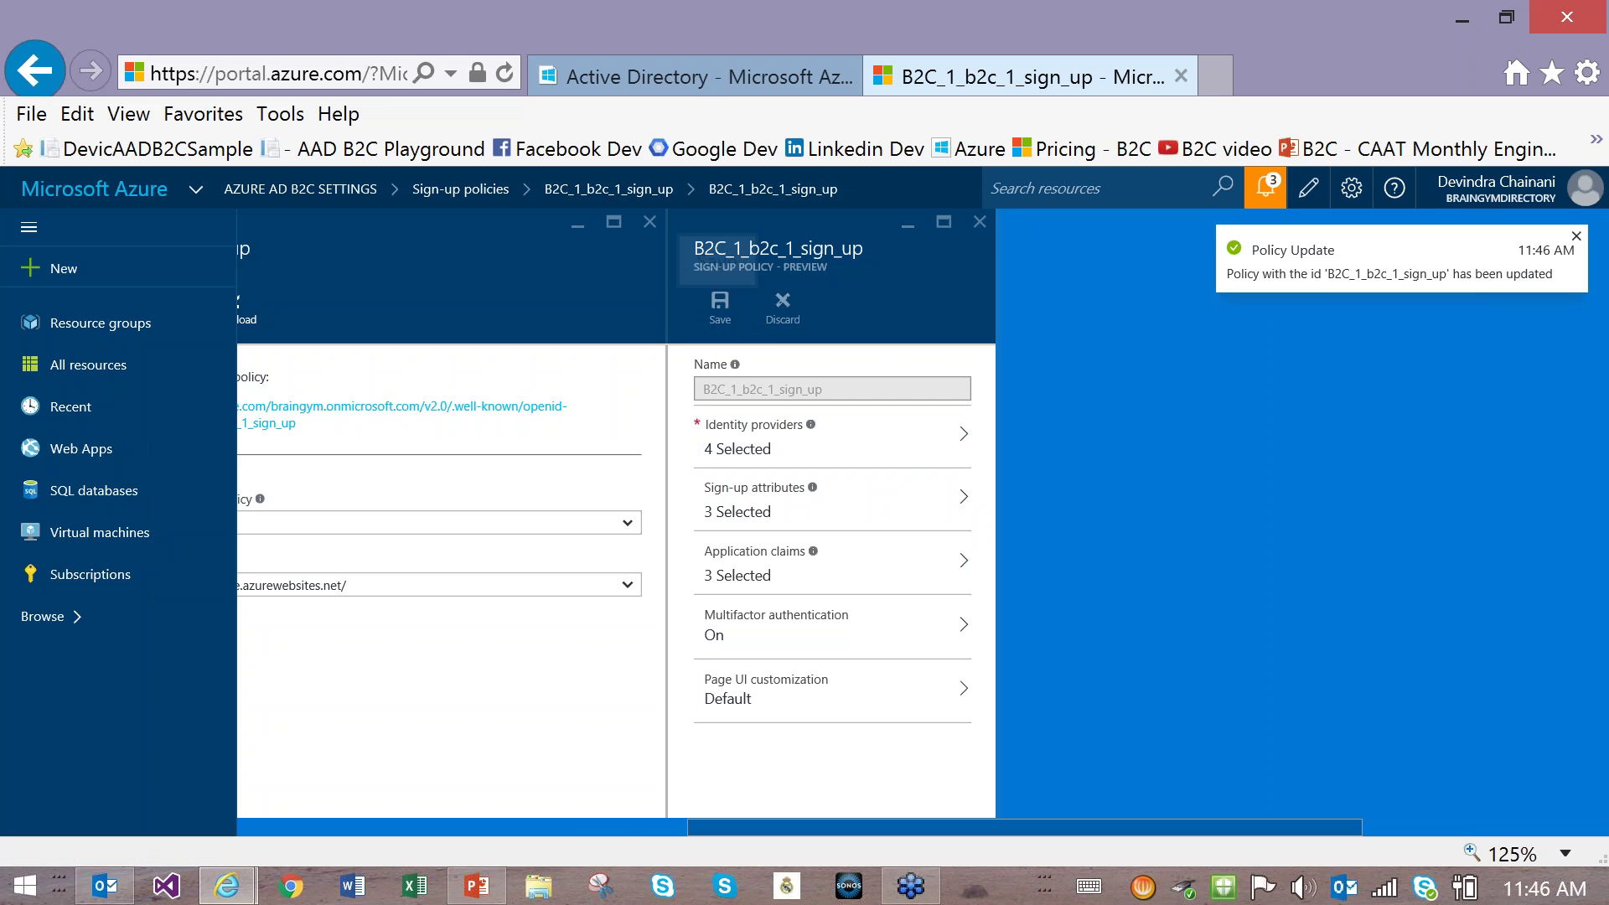
left_click(696, 77)
left_click(1217, 77)
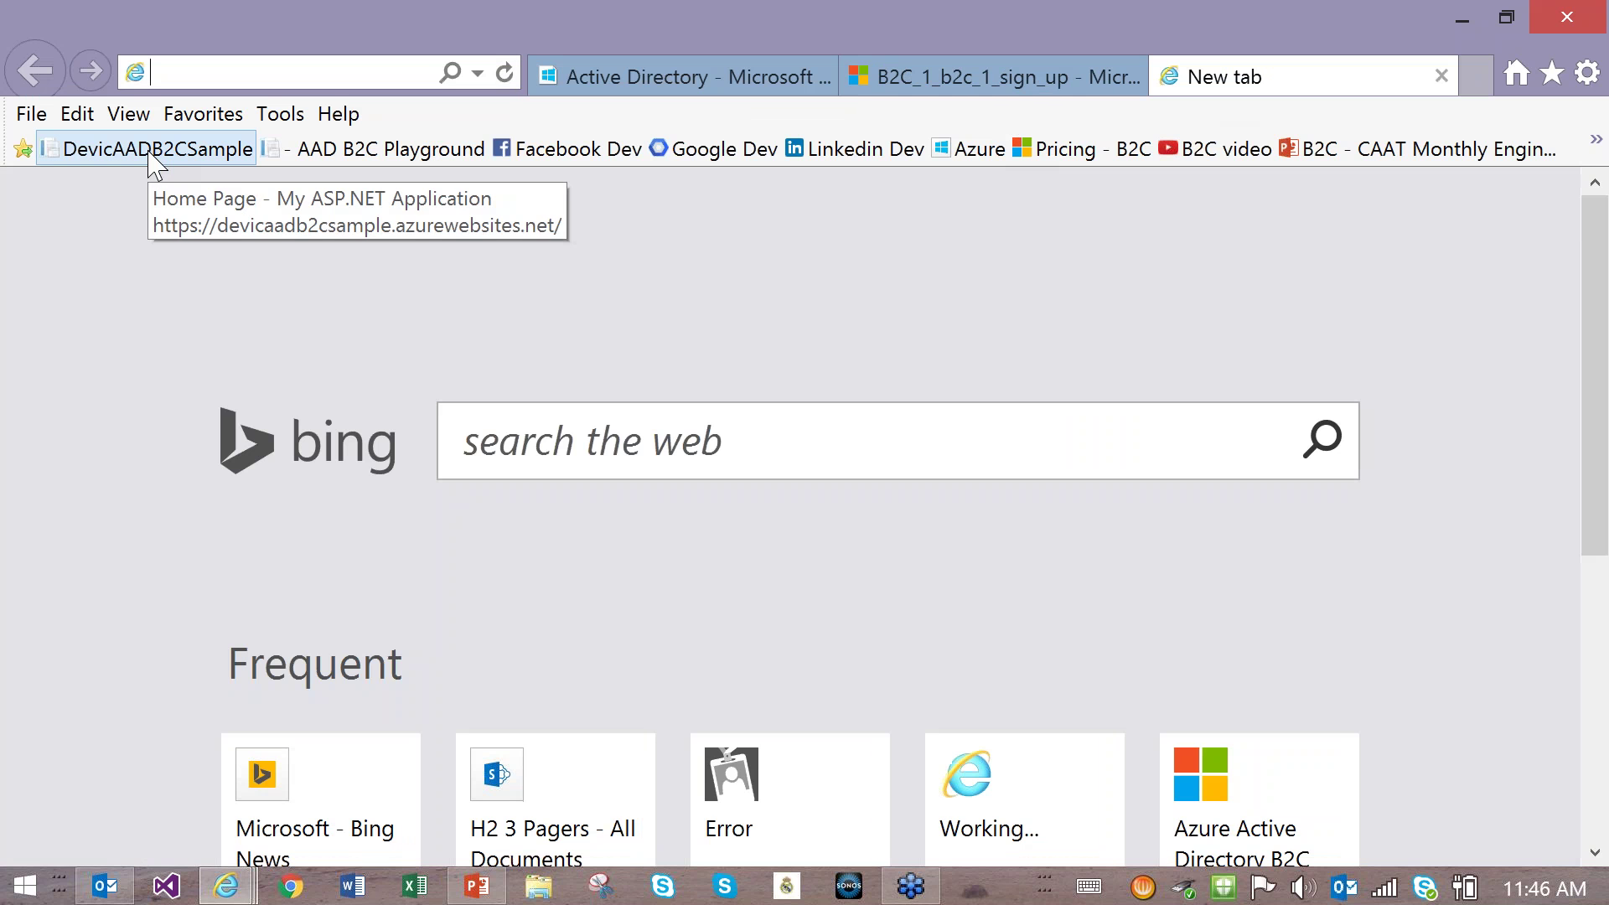
Step: Open the sample app's sign-up options and try the Facebook route, then return home
left_click(156, 156)
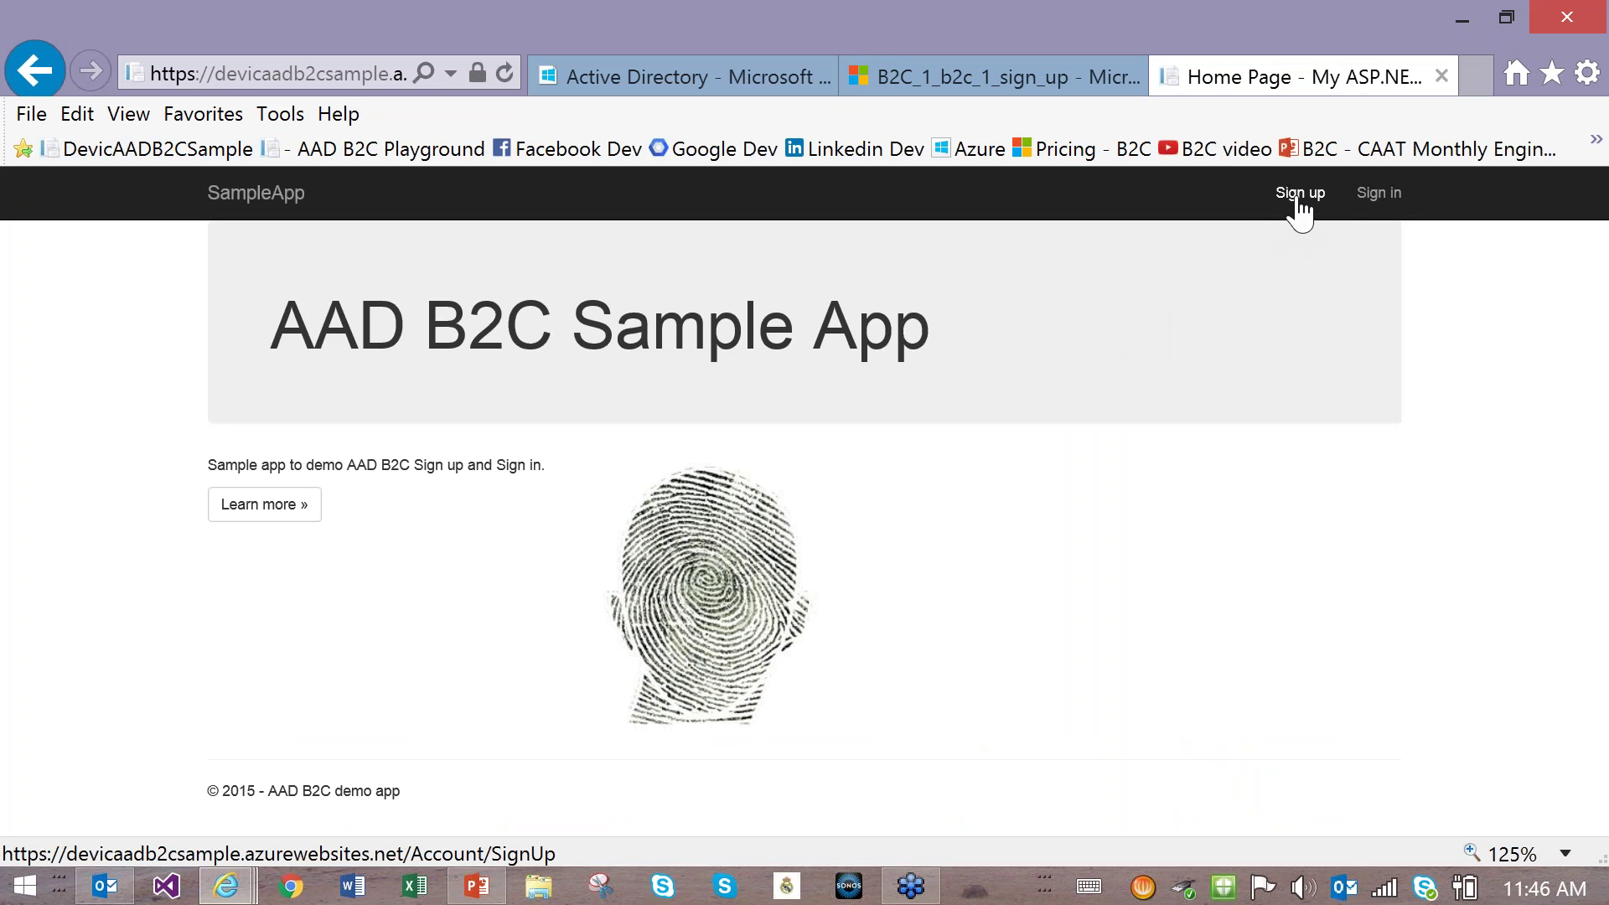
left_click(1295, 201)
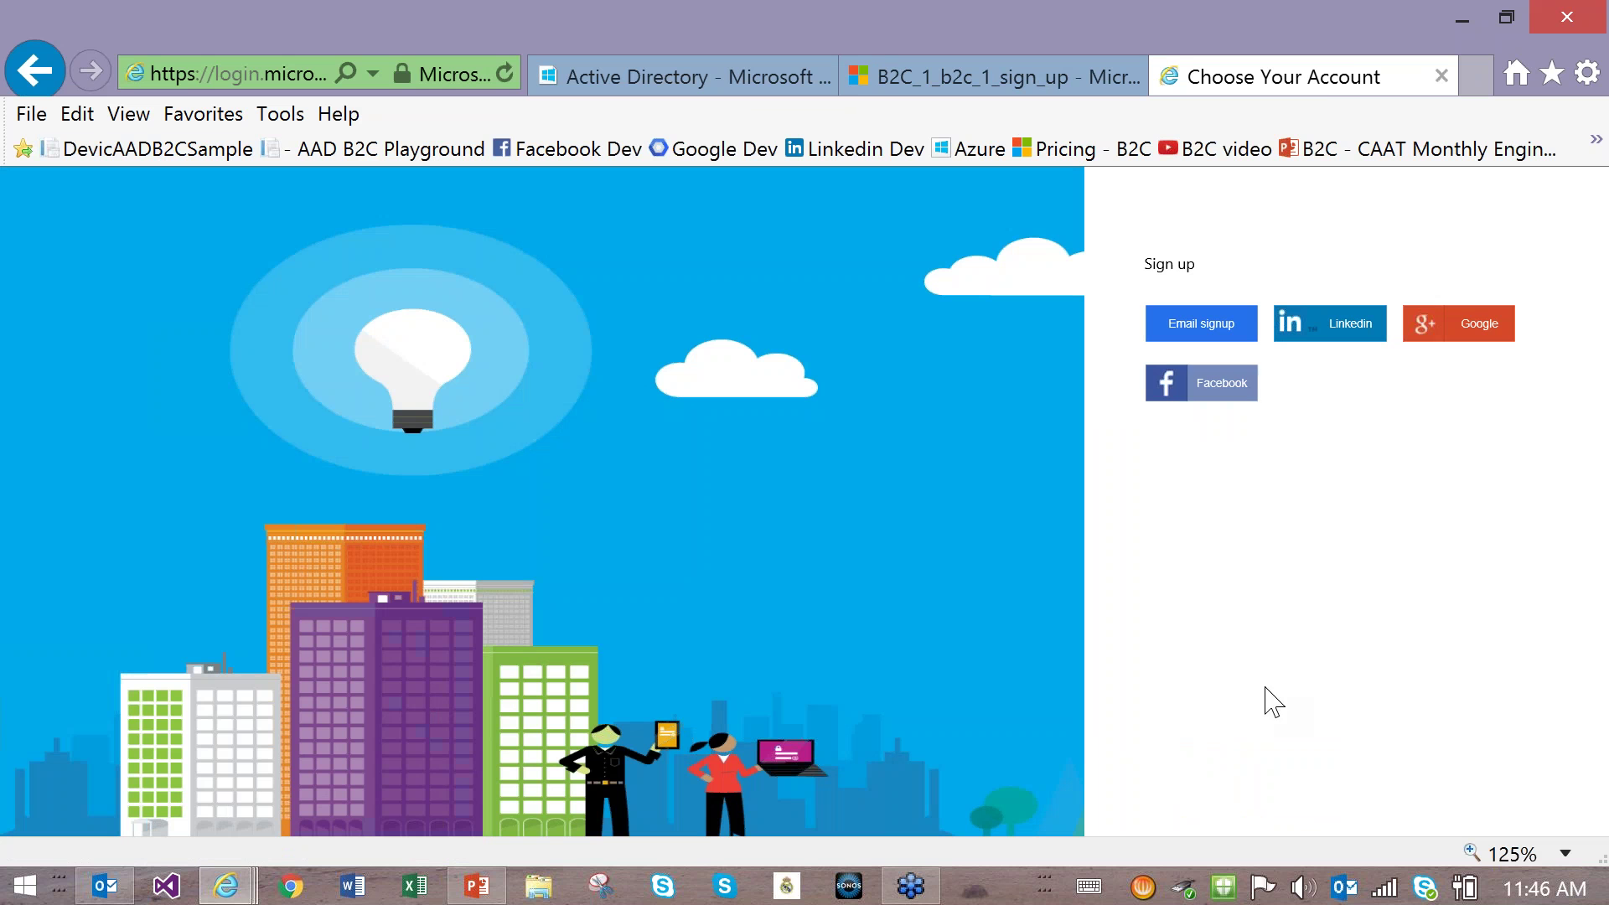
left_click(1220, 392)
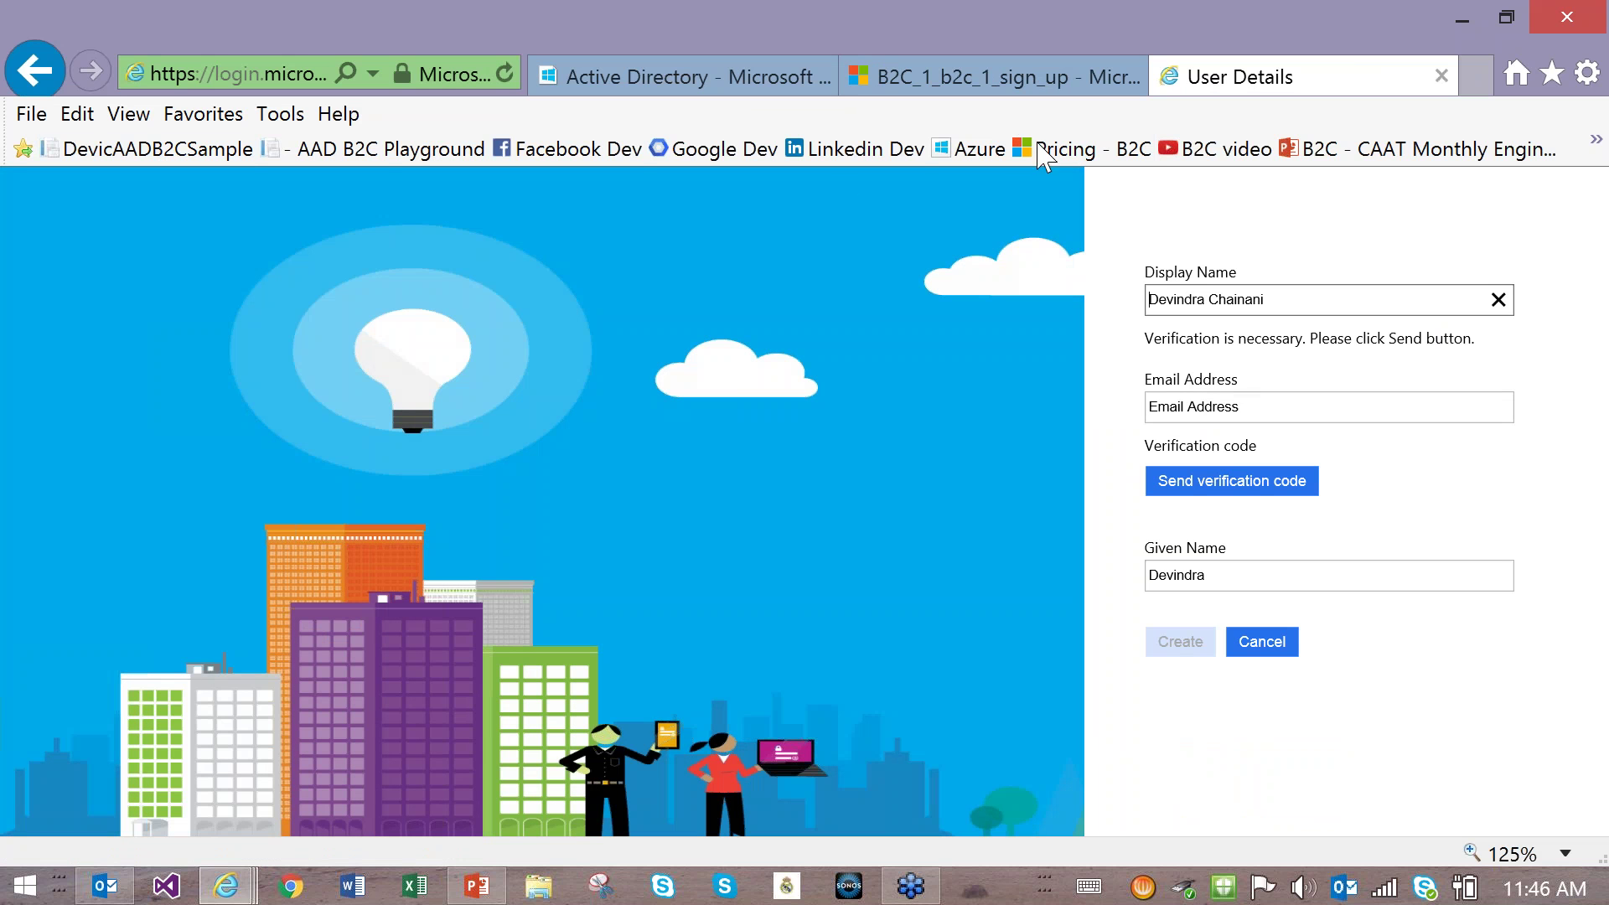
left_click(35, 70)
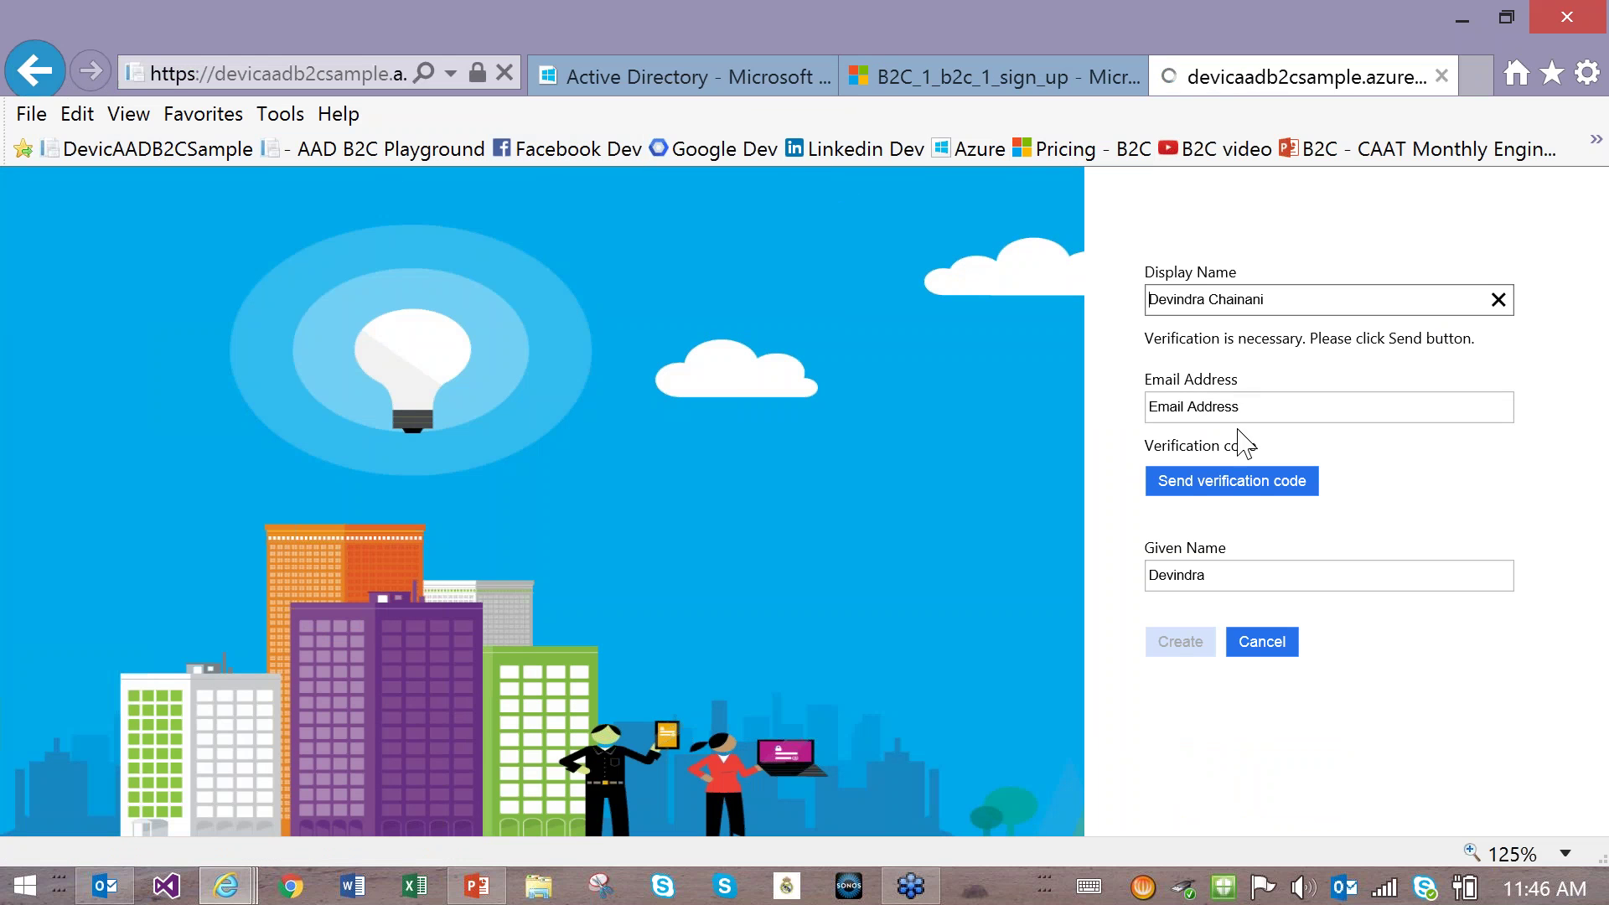
Step: Restart sign-up and try the Google route, then return to the home page
left_click(1300, 195)
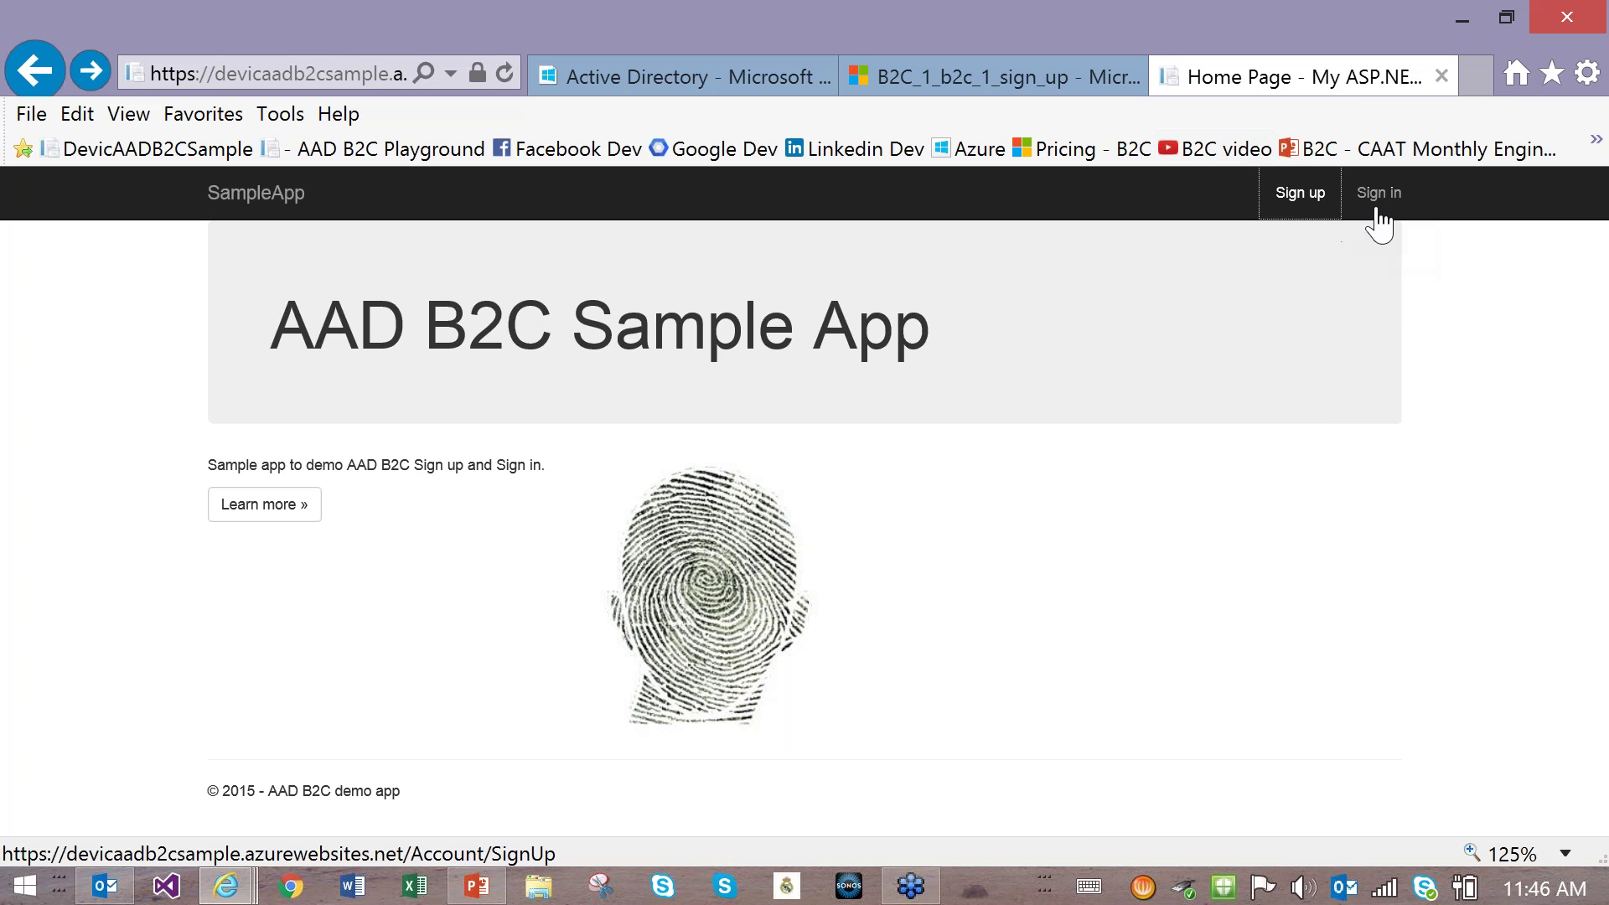
left_click(1303, 199)
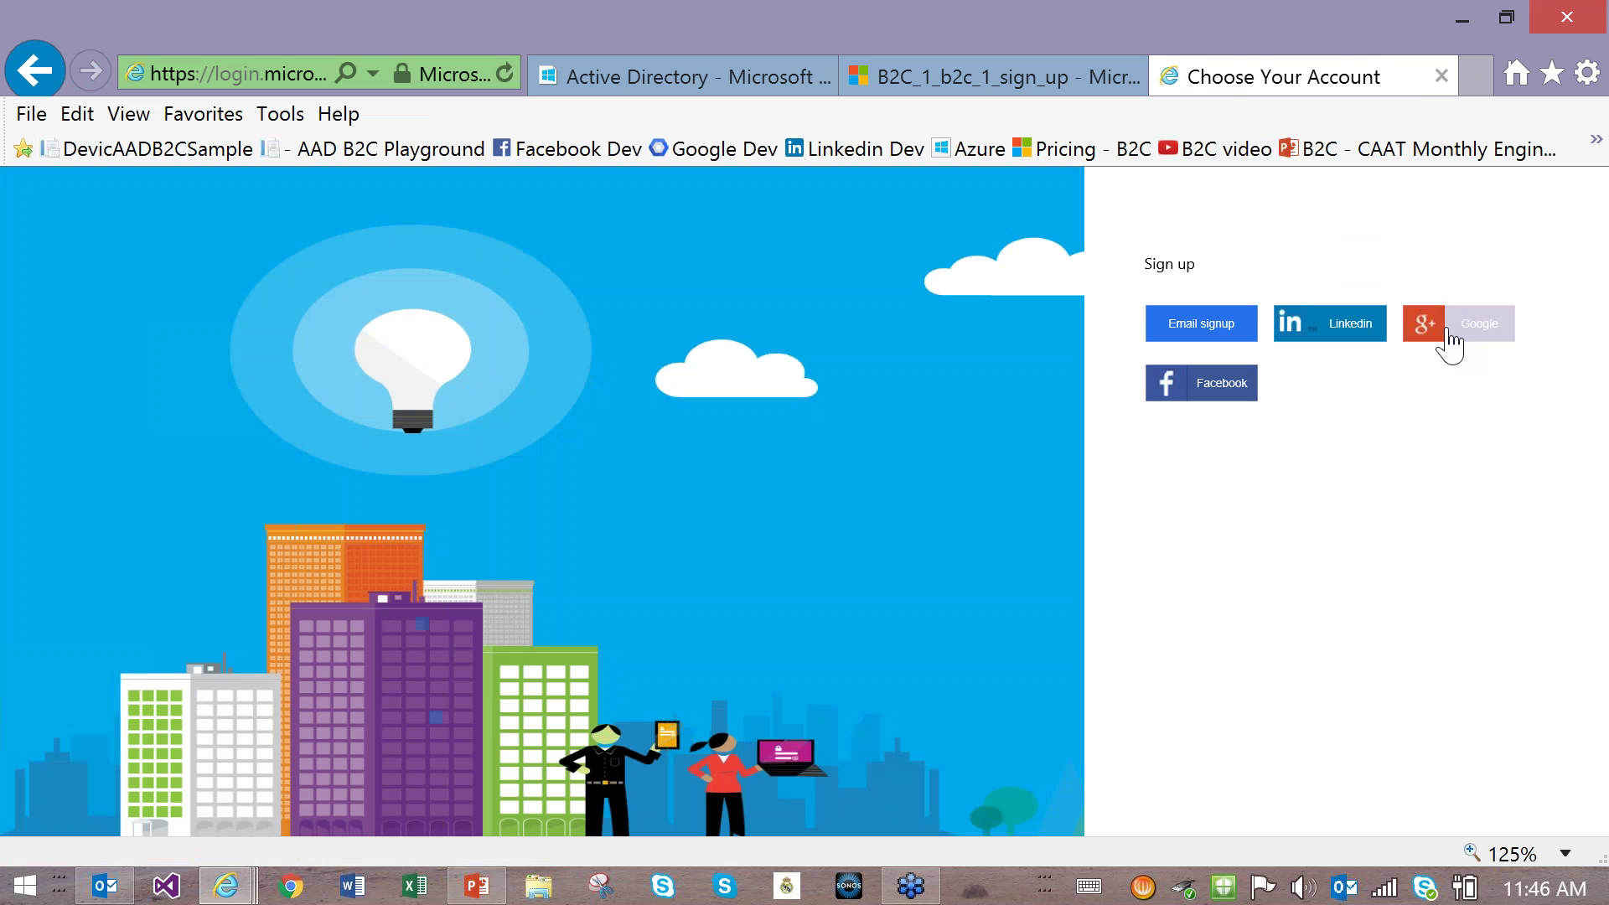
left_click(1449, 334)
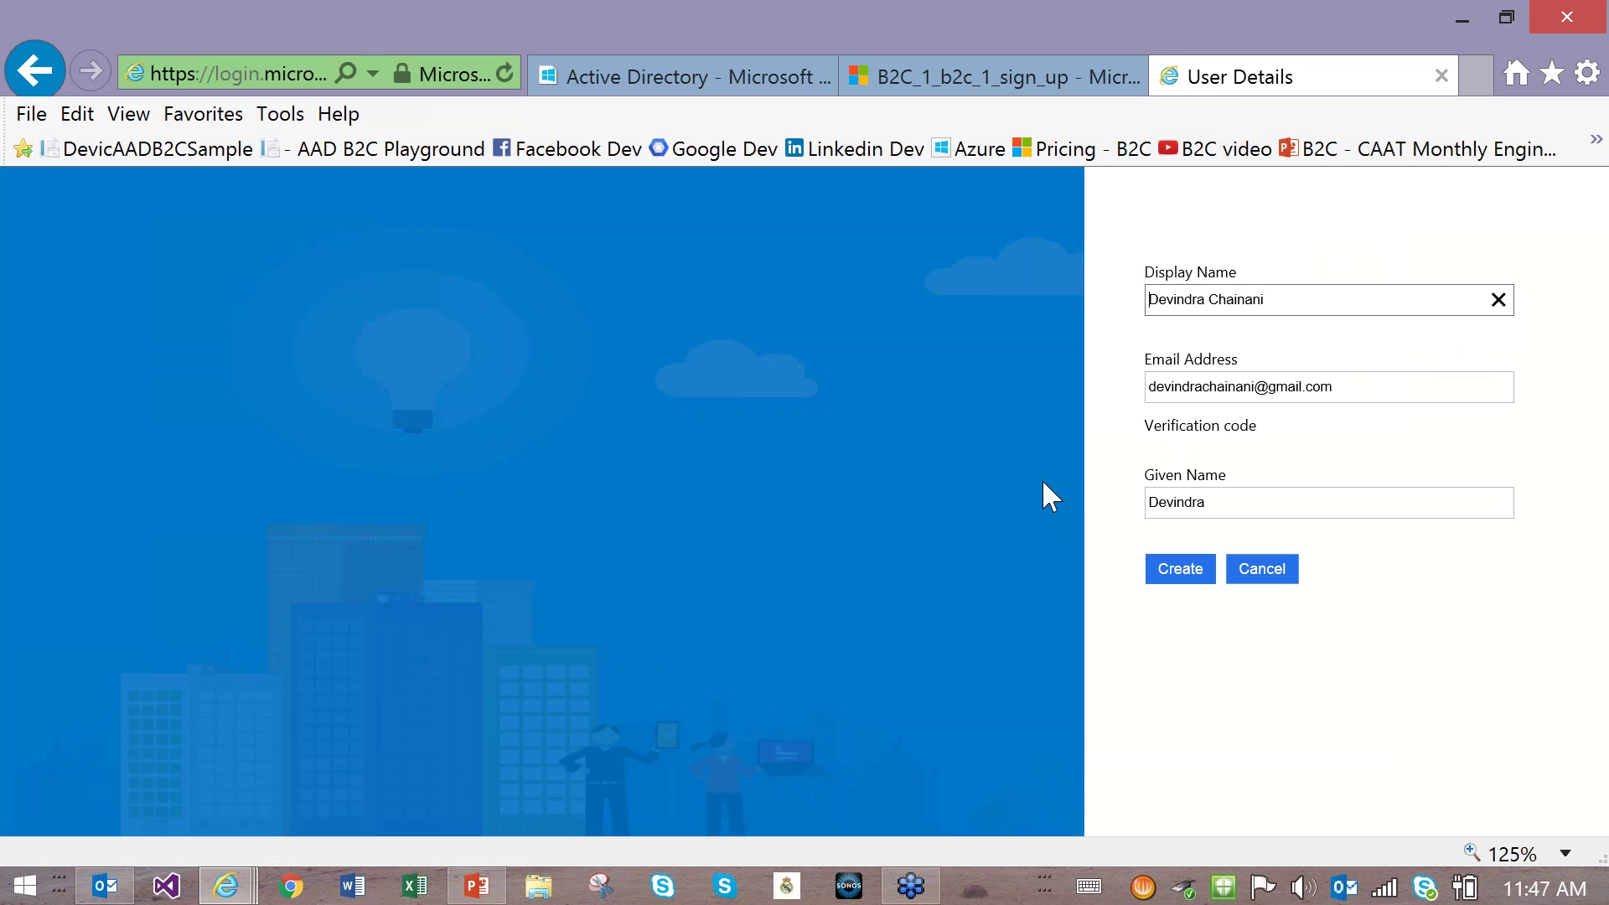
key("alt+Left")
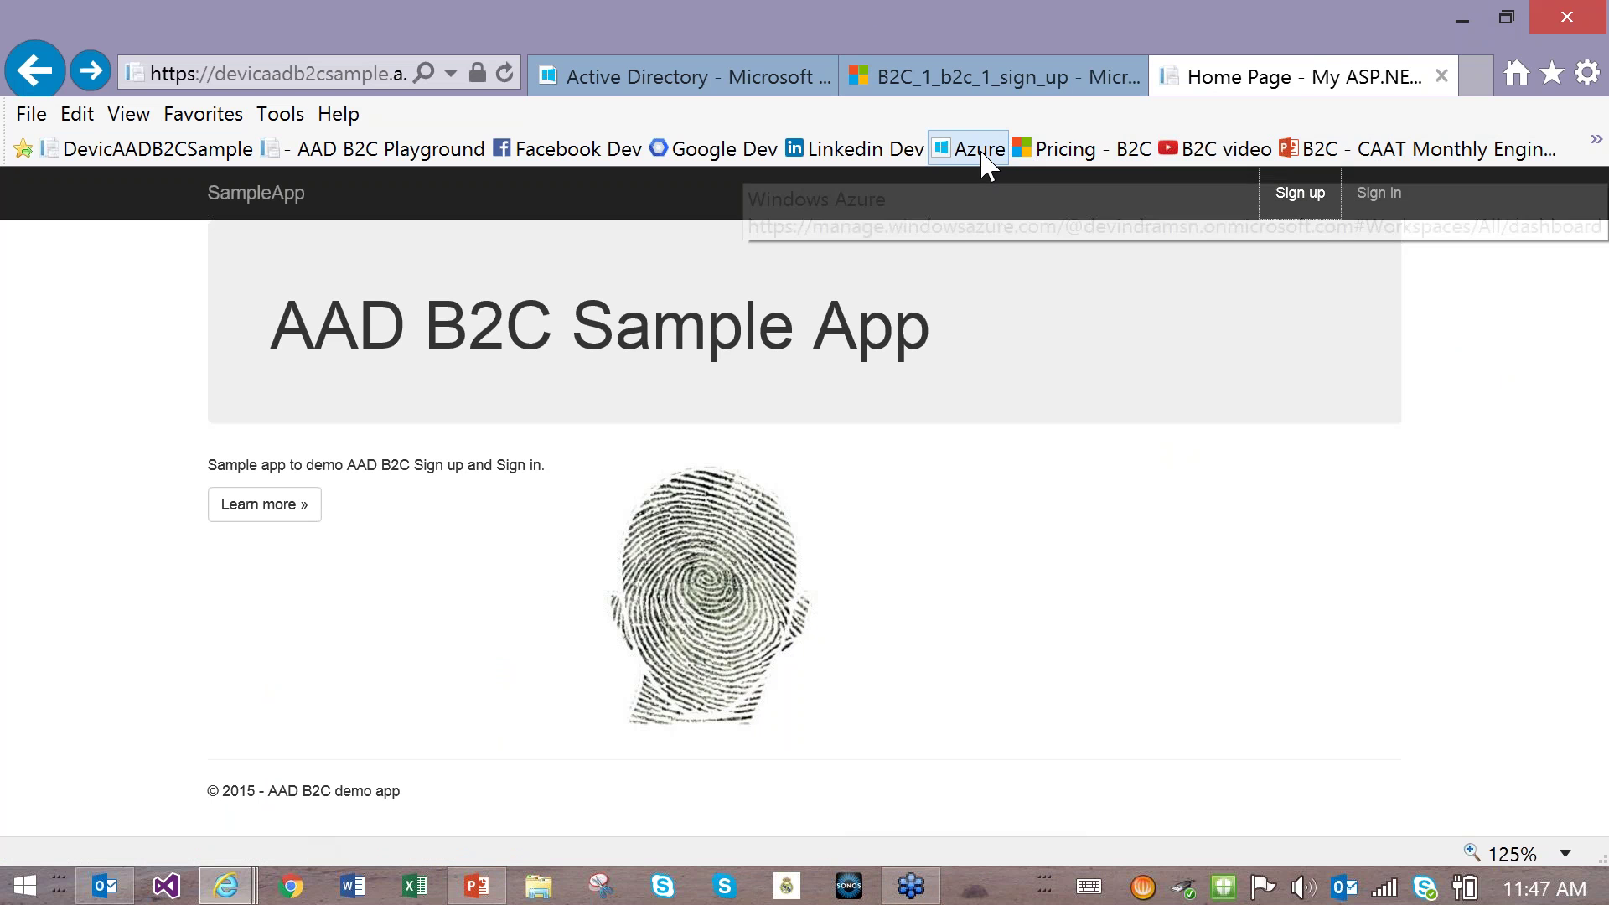
Step: Read the B2C pricing tiers for authentications, the $0.03 MFA rate, and Support & SLA
left_click(1046, 155)
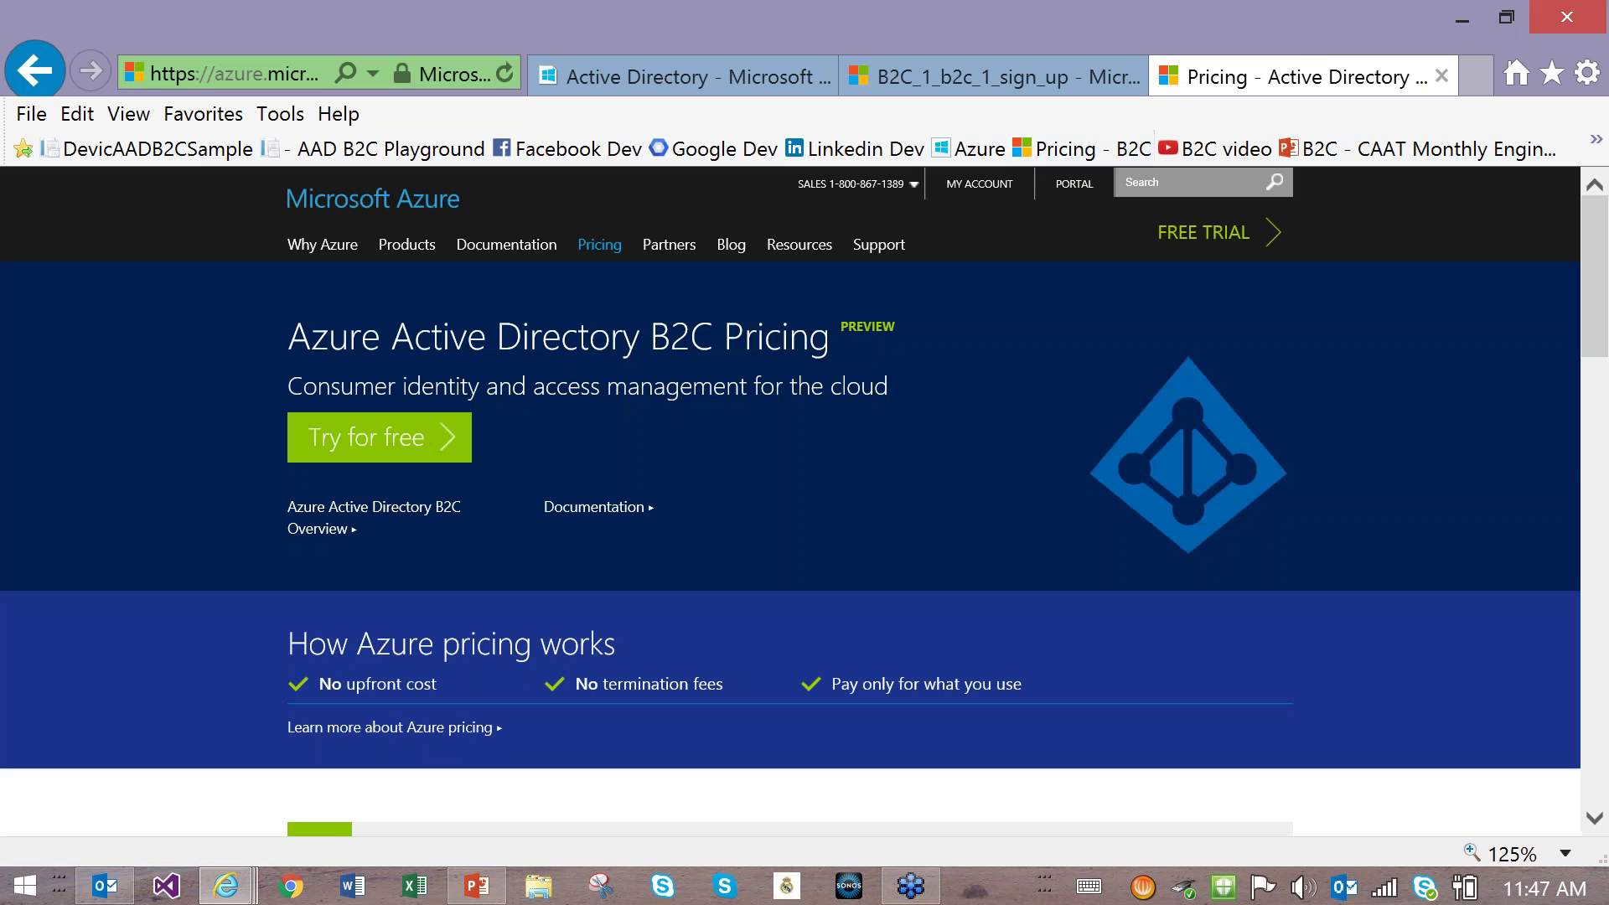
scroll(893, 394, "down", 5)
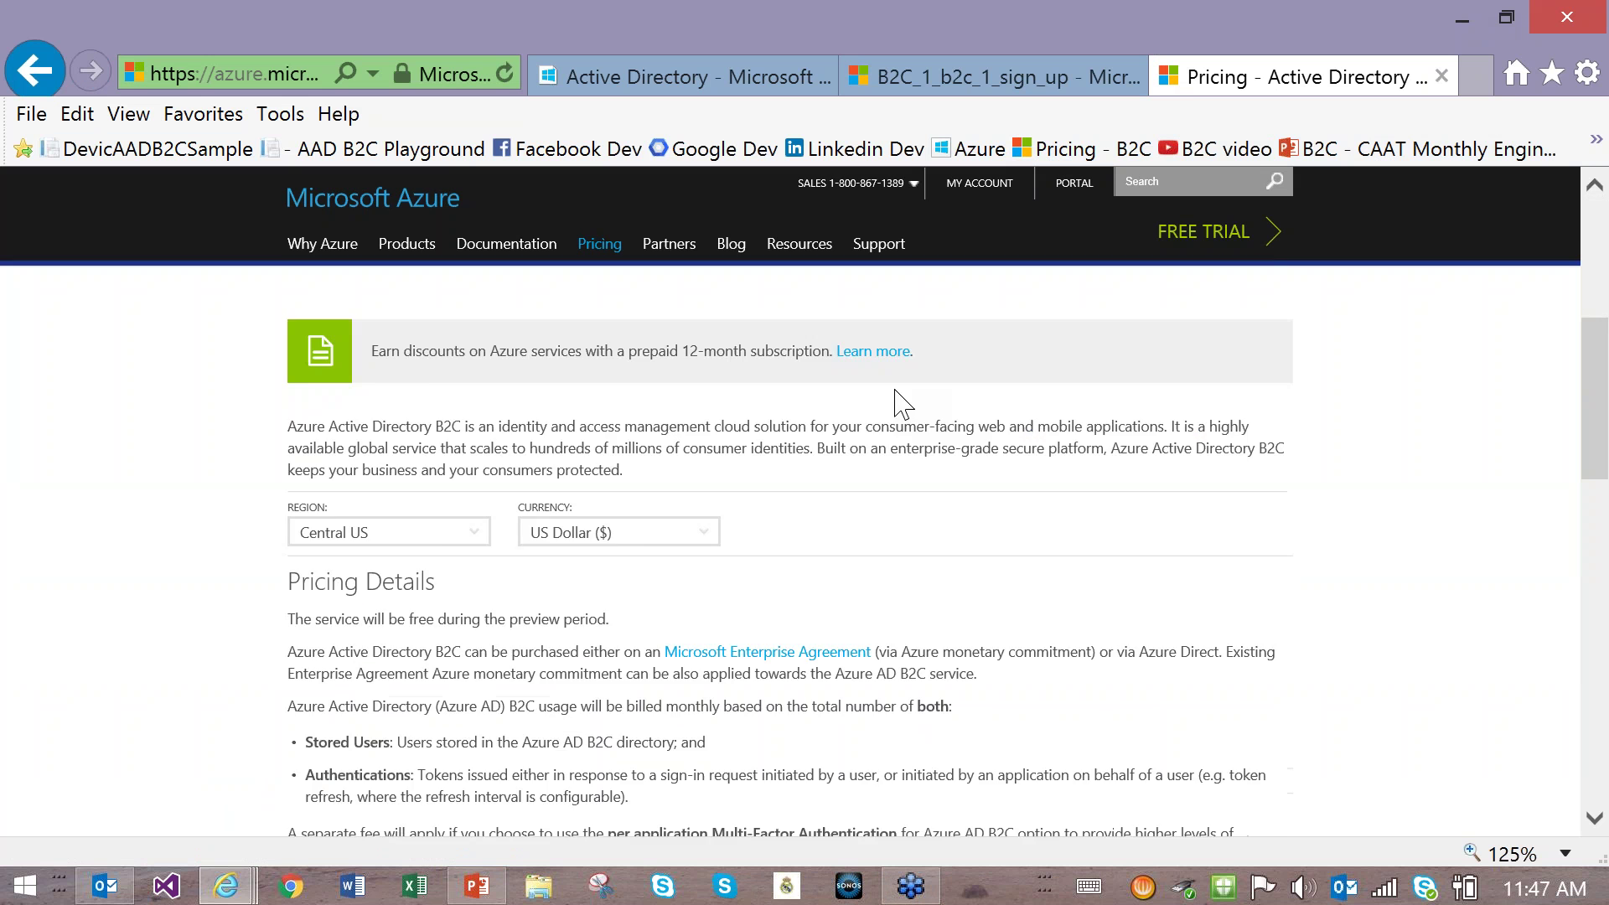
scroll(901, 403, "down", 7)
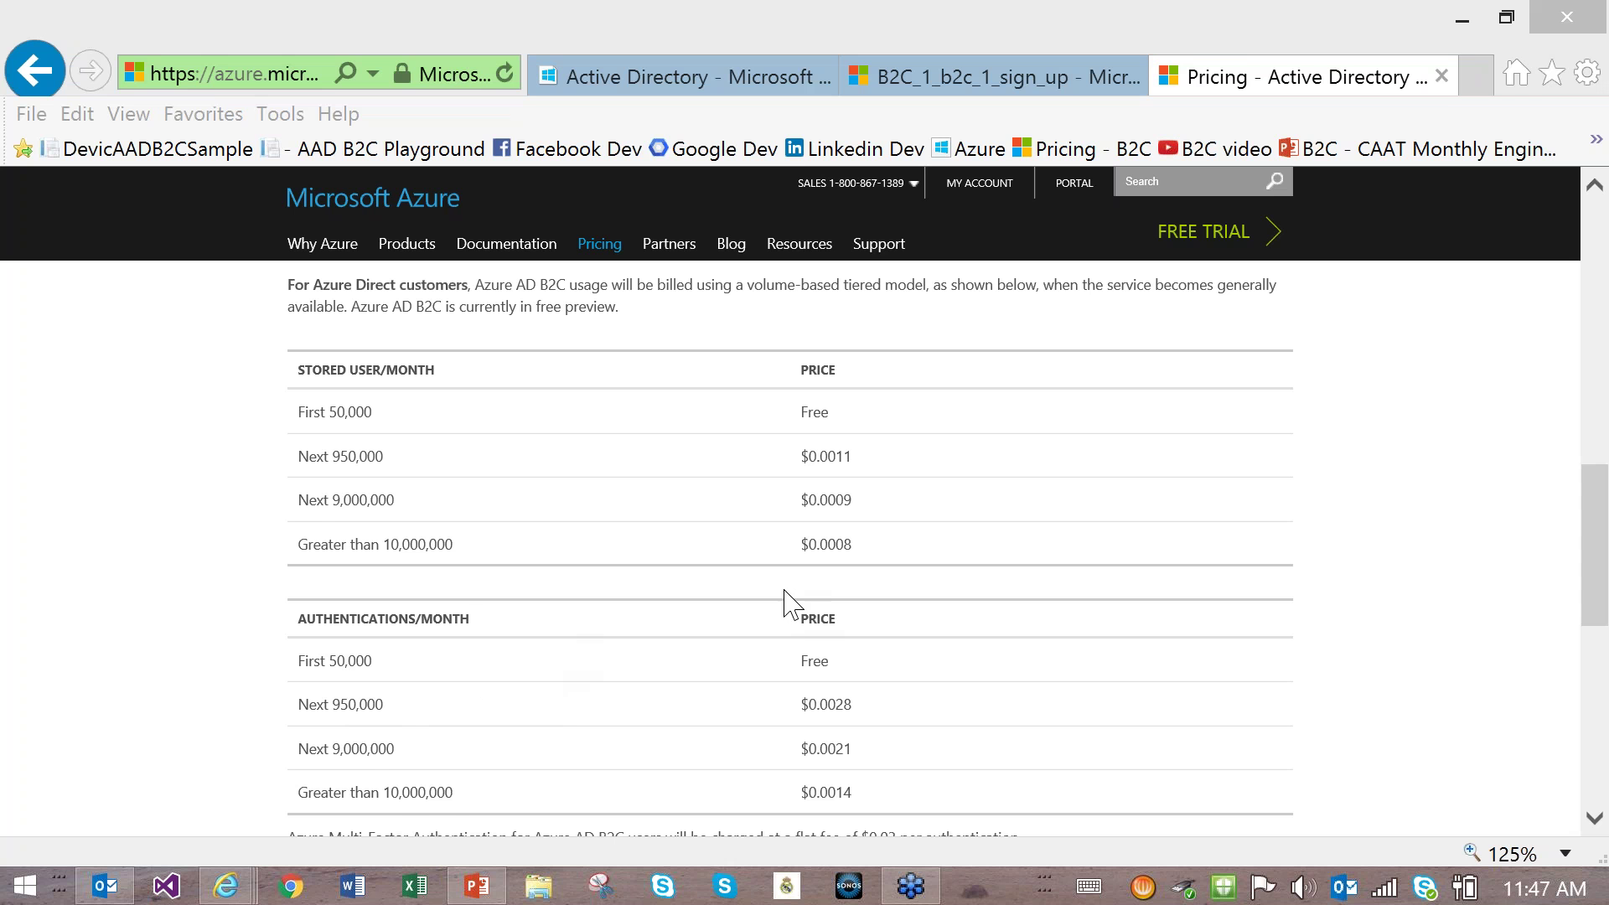
left_click_drag(1596, 511, 1596, 596)
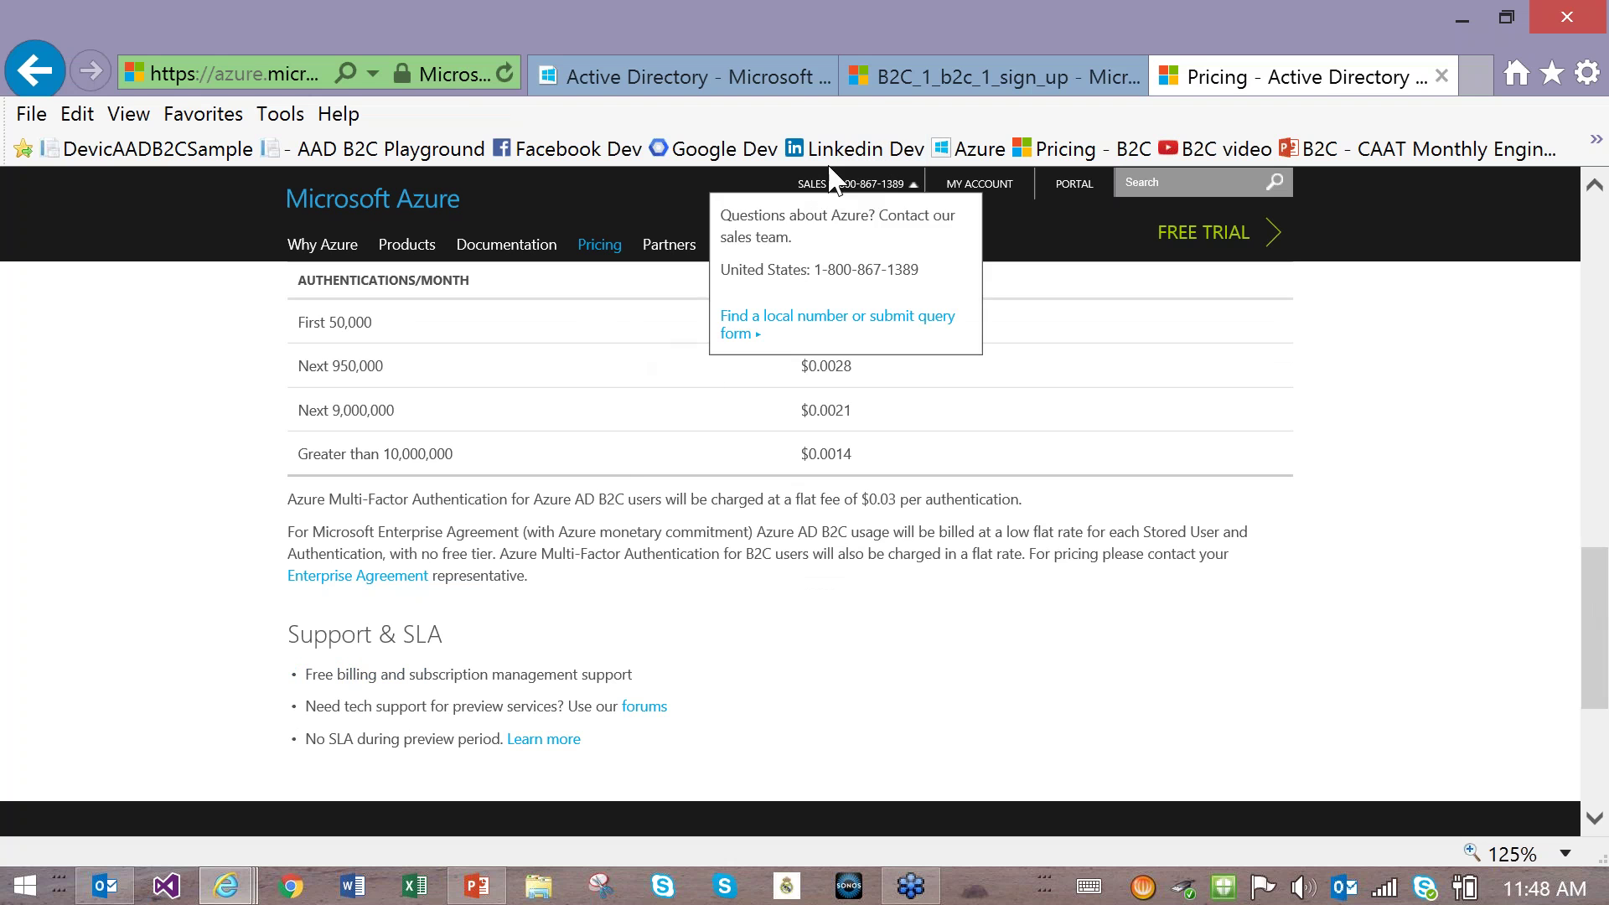
Step: Keep multifactor authentication On for B2C_1_b2c_1_sign_up, then return to the Active Directory tab
left_click(889, 78)
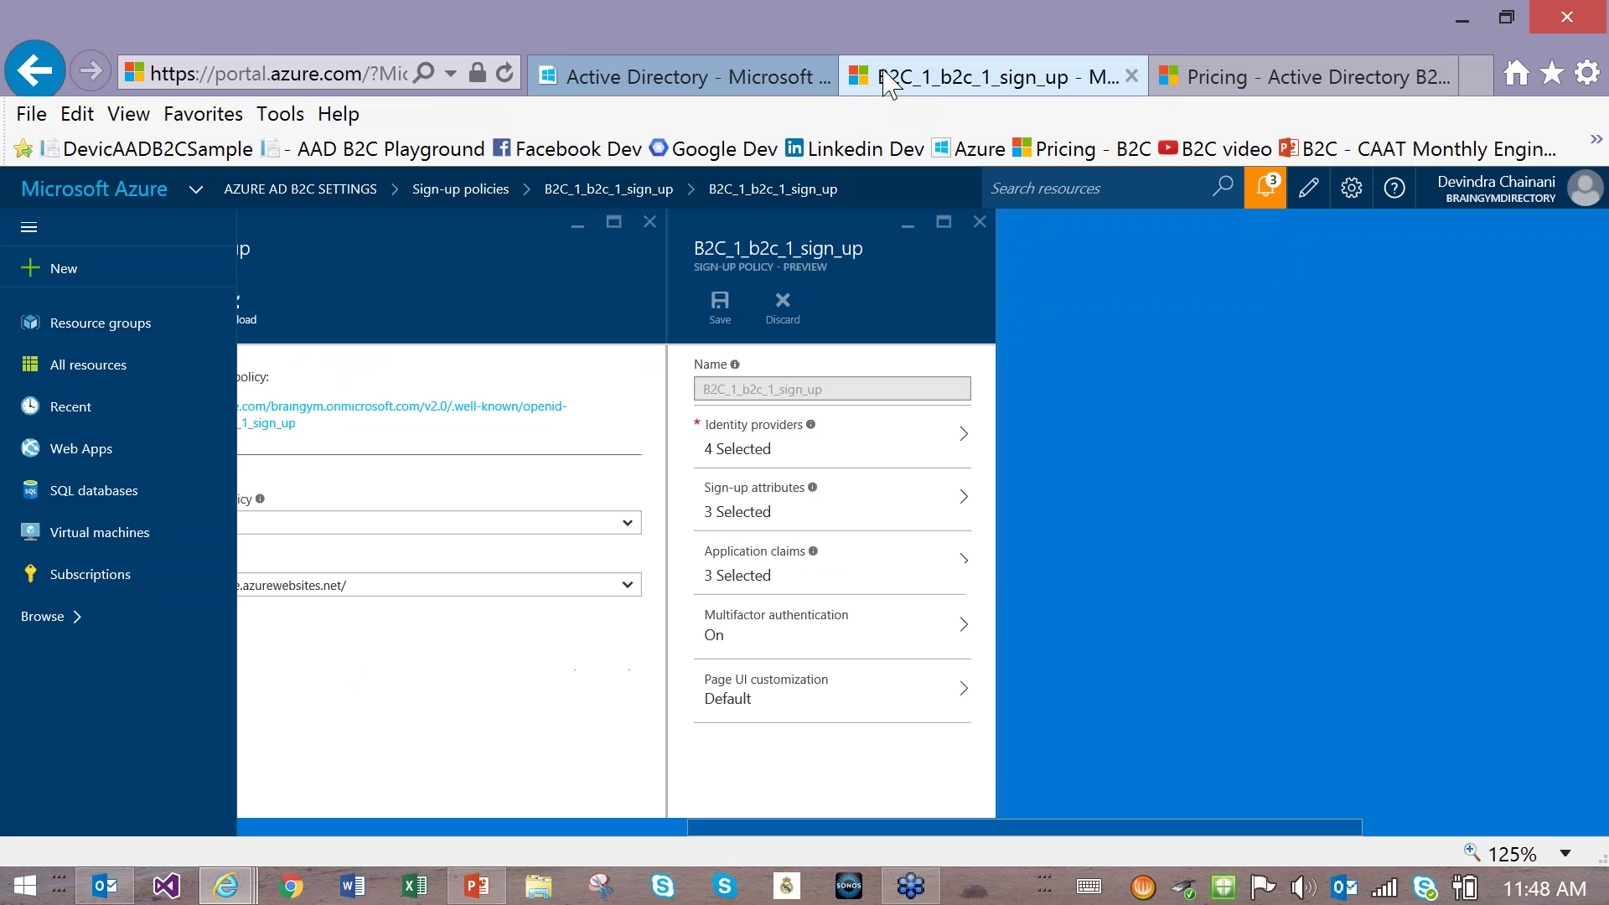
left_click(730, 641)
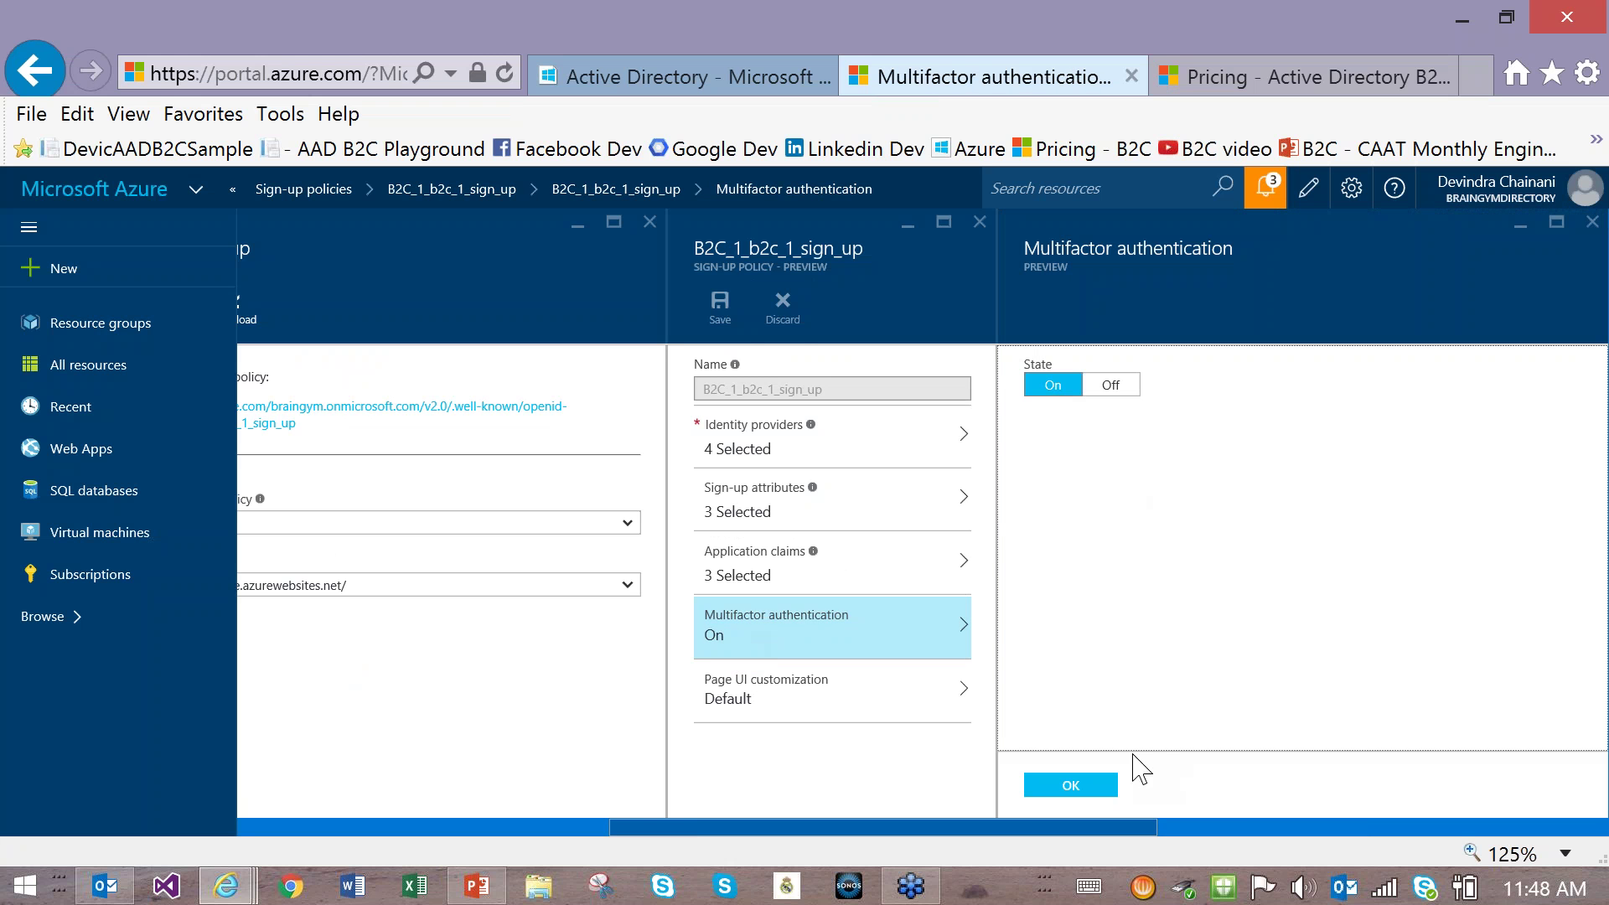
left_click(1079, 787)
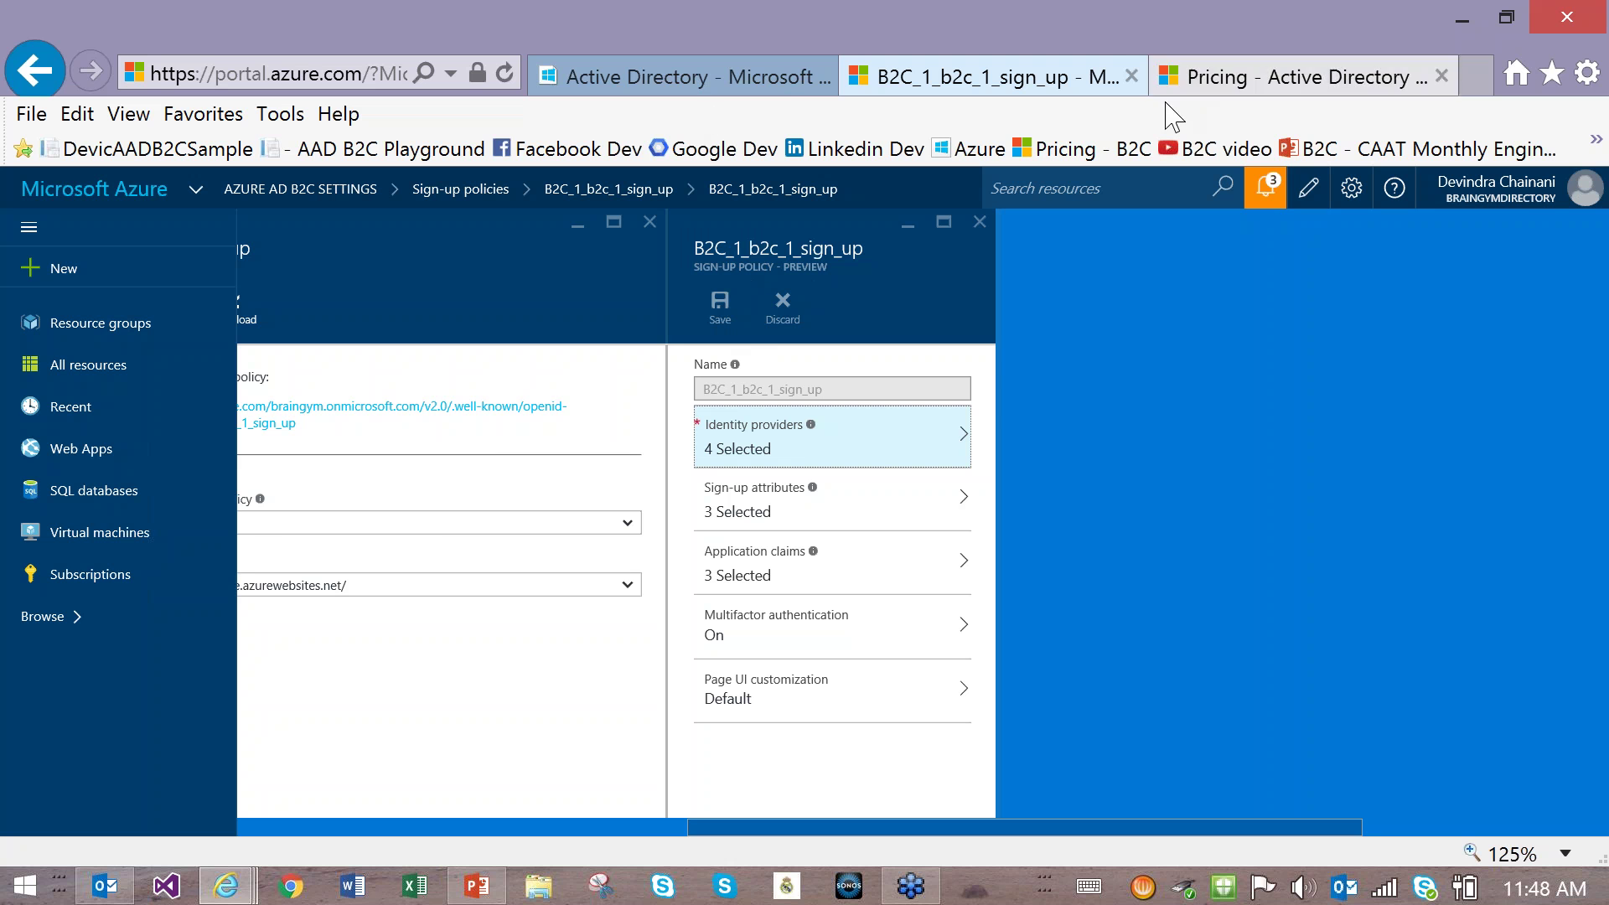
left_click(757, 84)
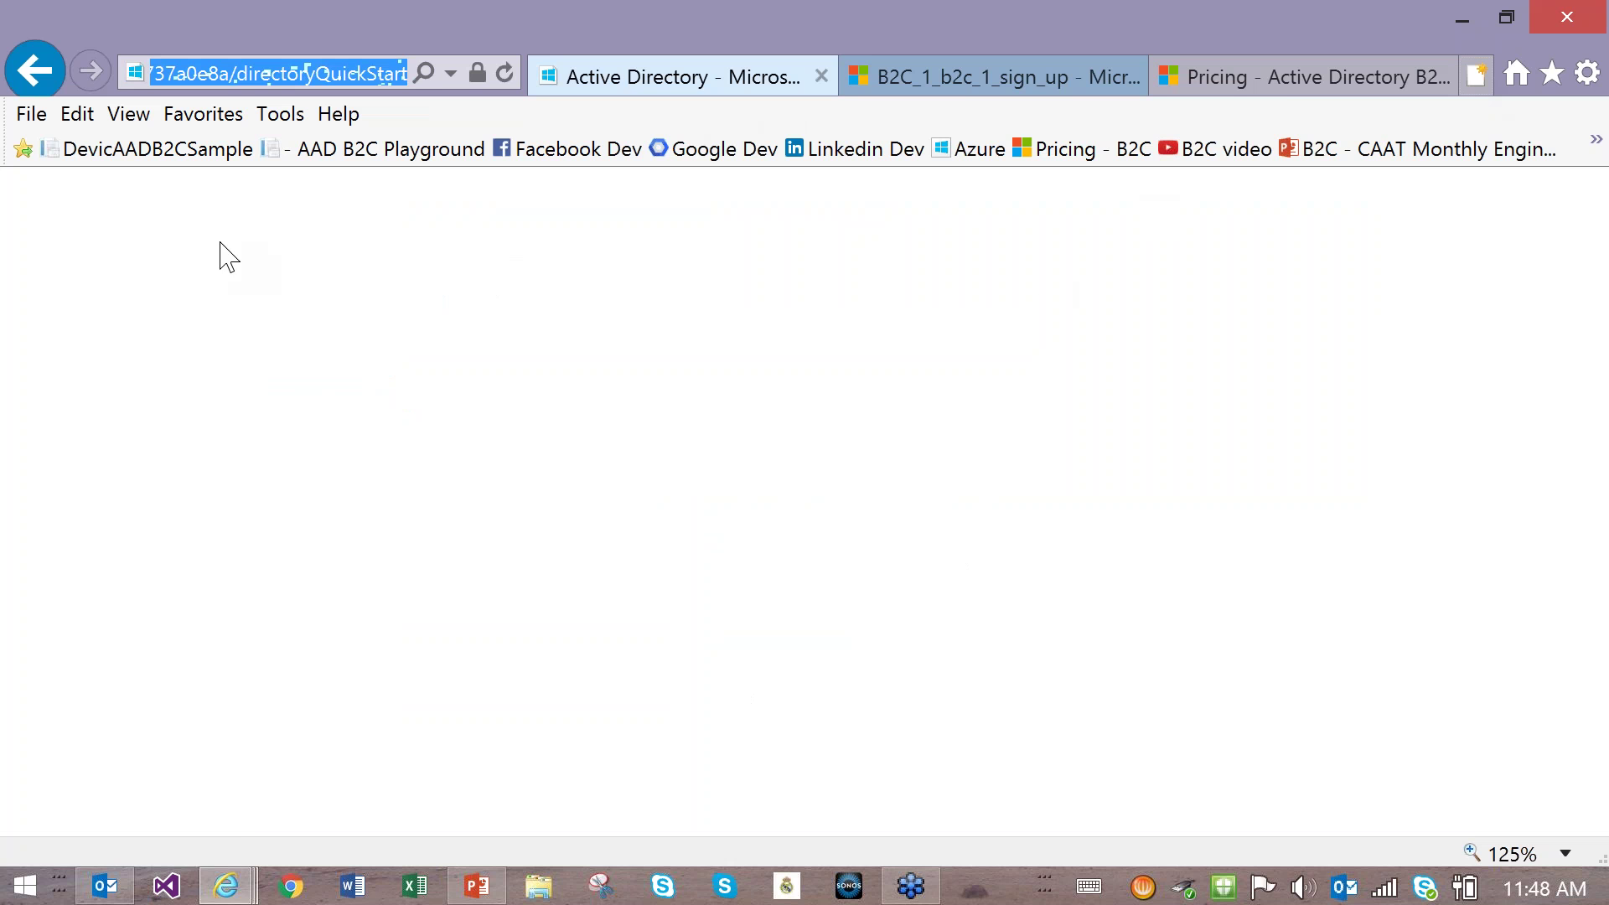
Step: In a new tab, open the B2C sample app and choose email sign-up
key("ctrl+t")
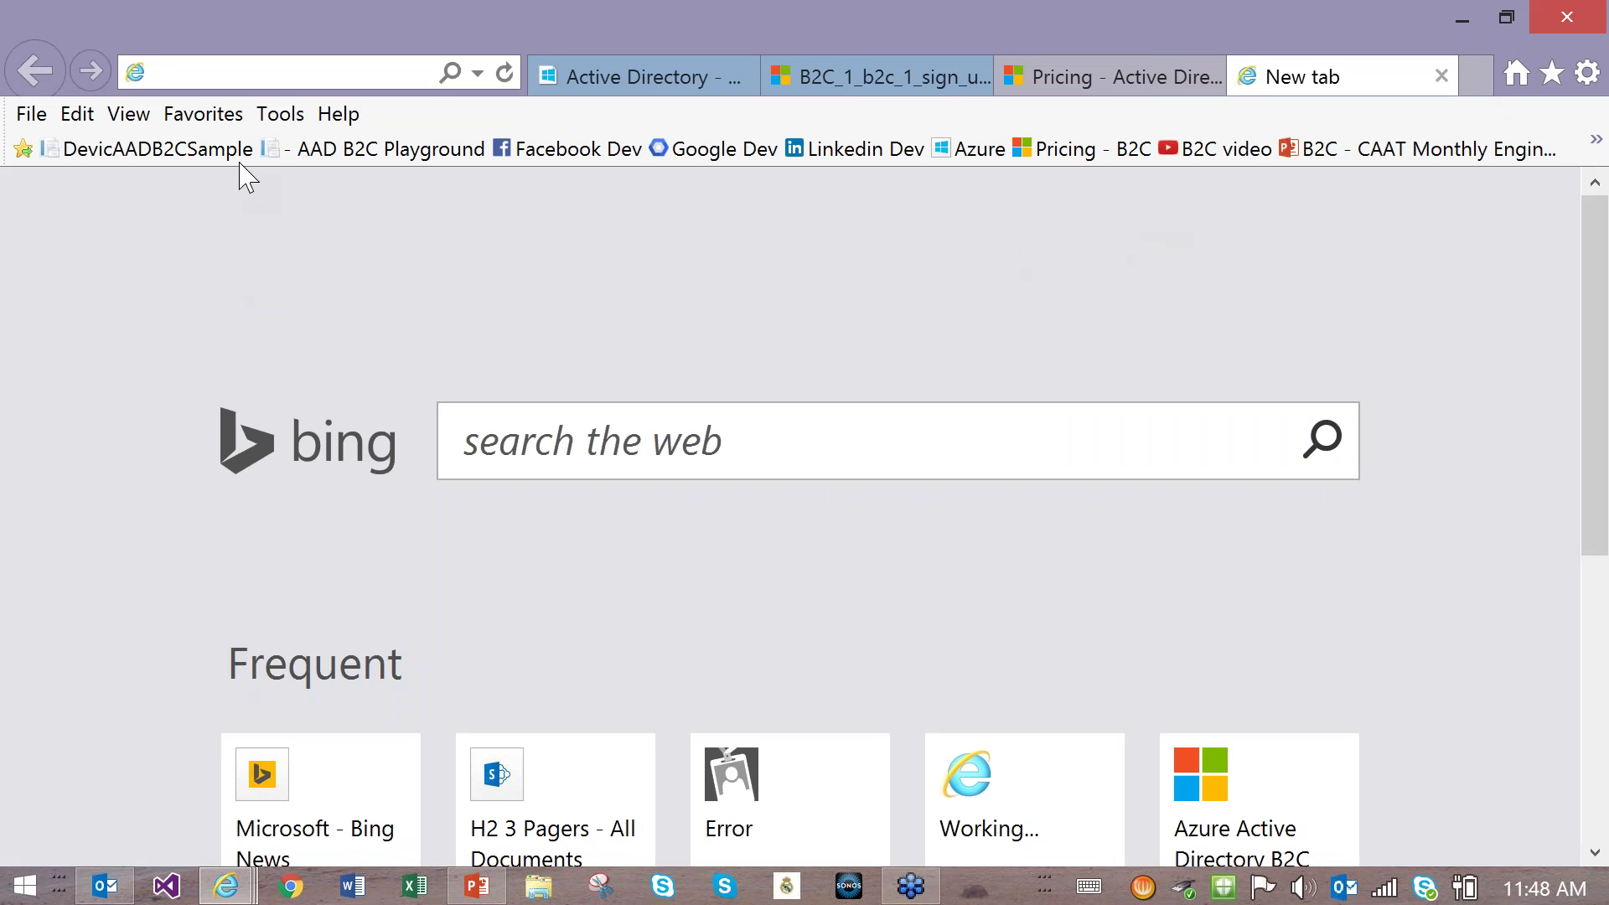
left_click(180, 148)
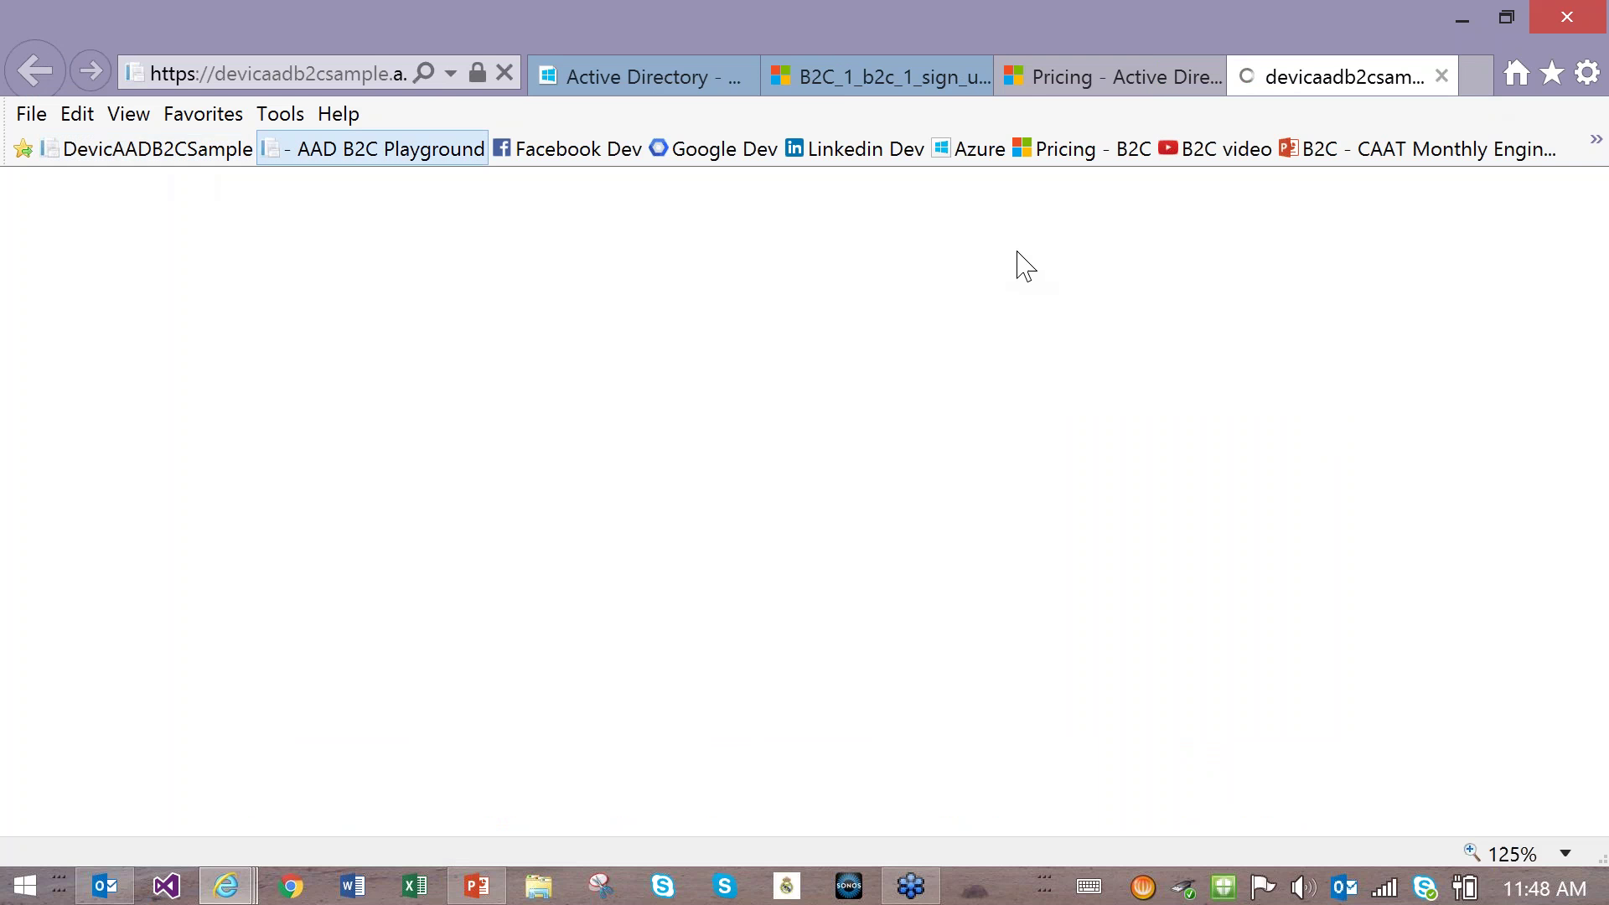
left_click(1294, 200)
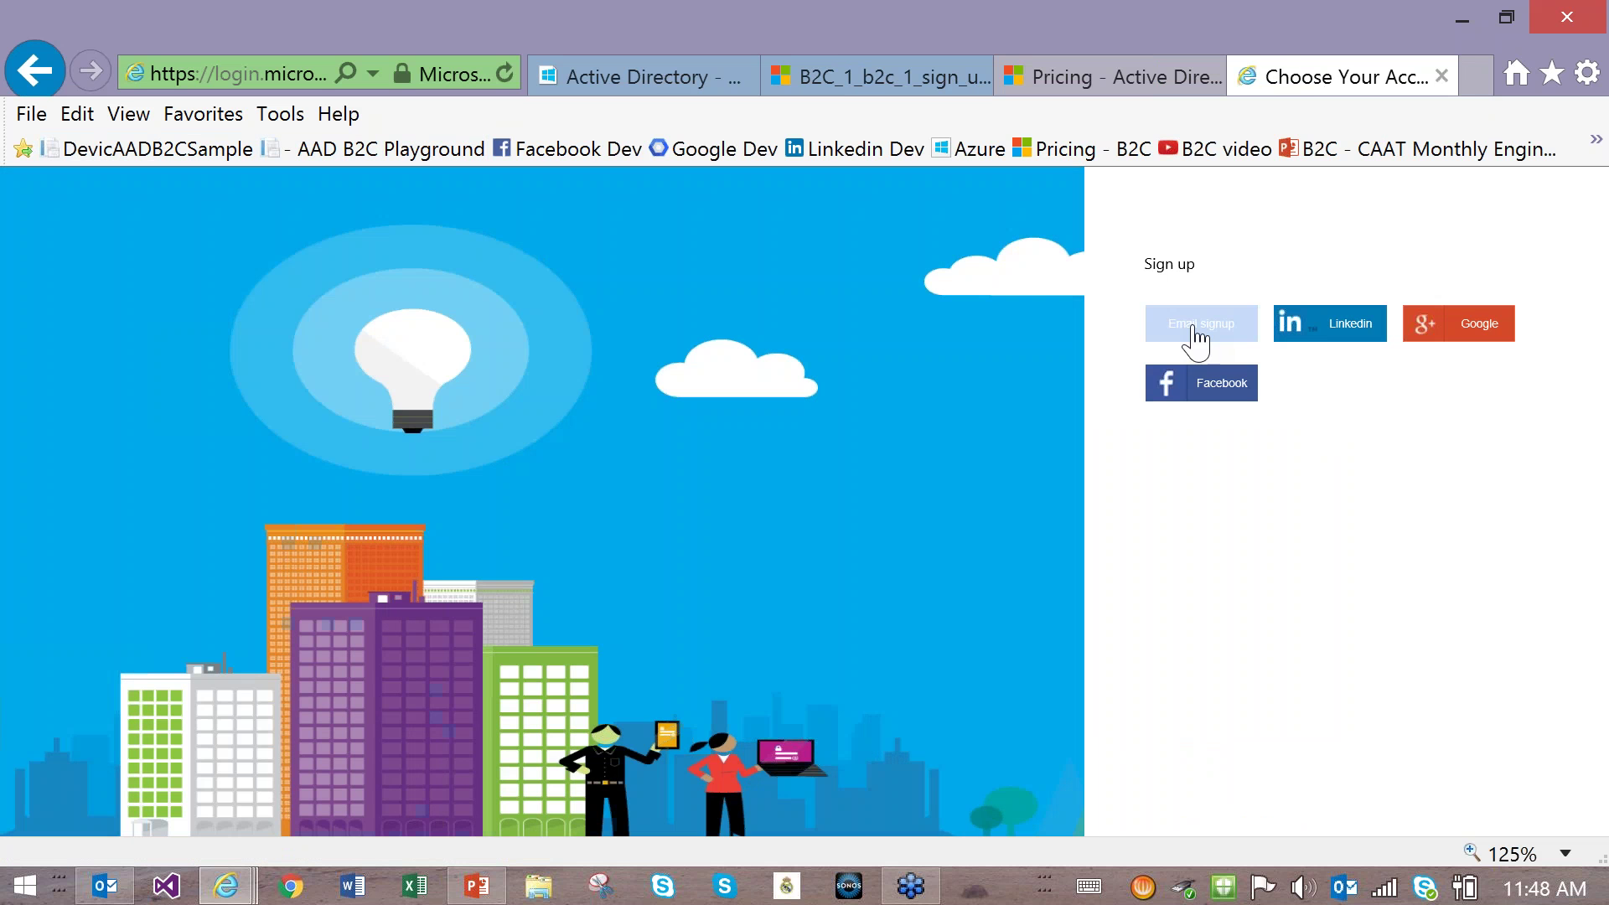
left_click(1197, 330)
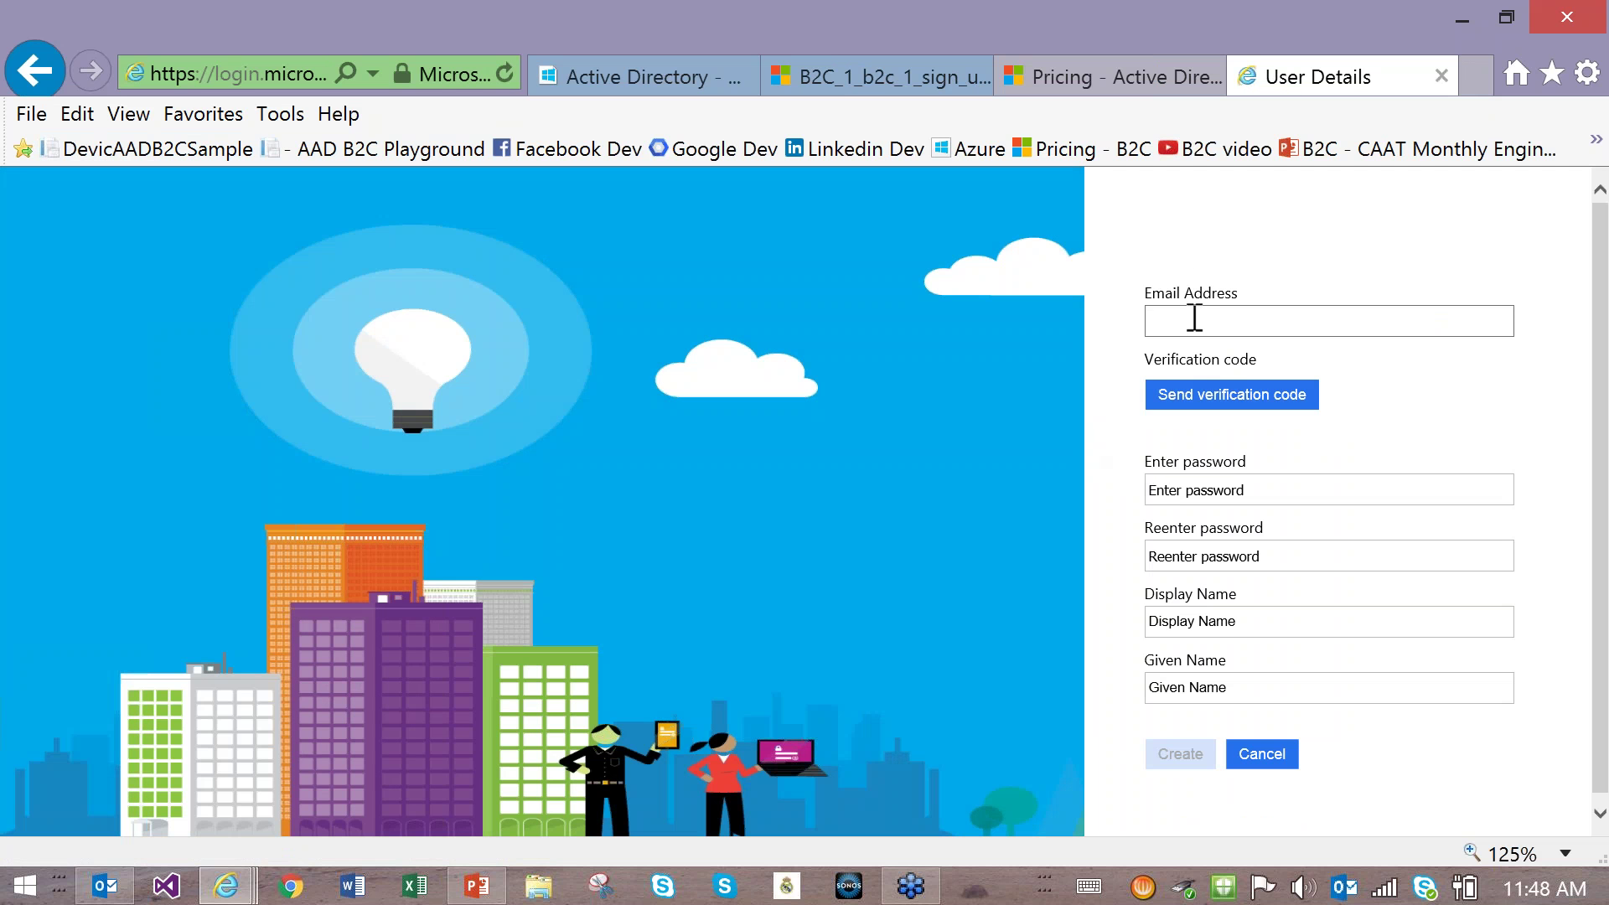
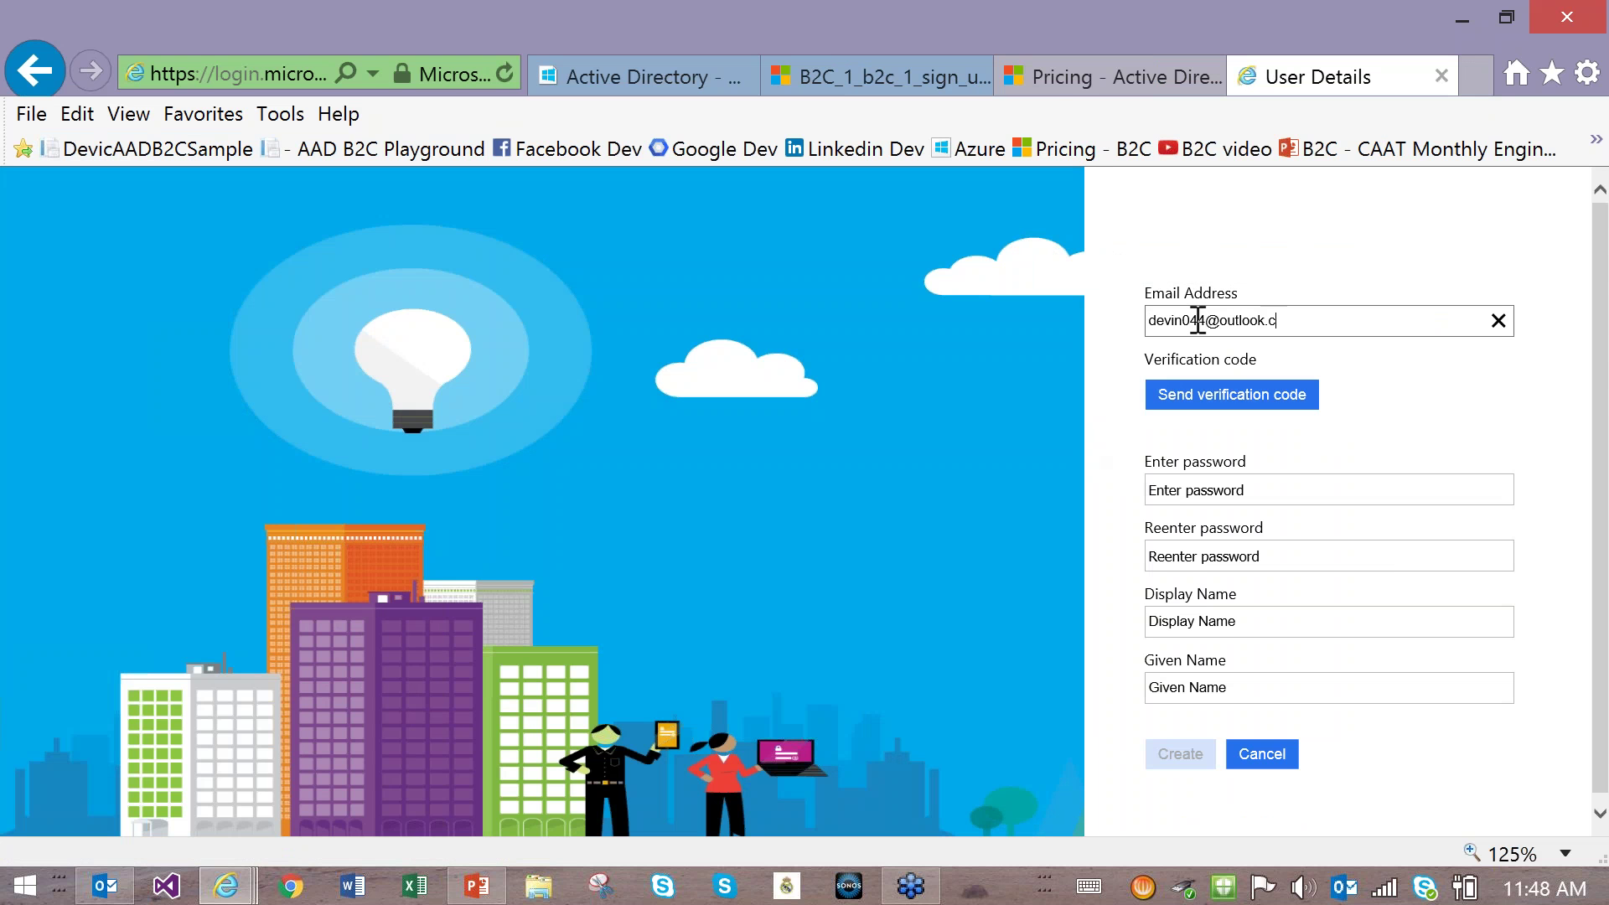
Step: Enter the email address, request a code, fix a digit in the address, and resend it
left_click(1267, 401)
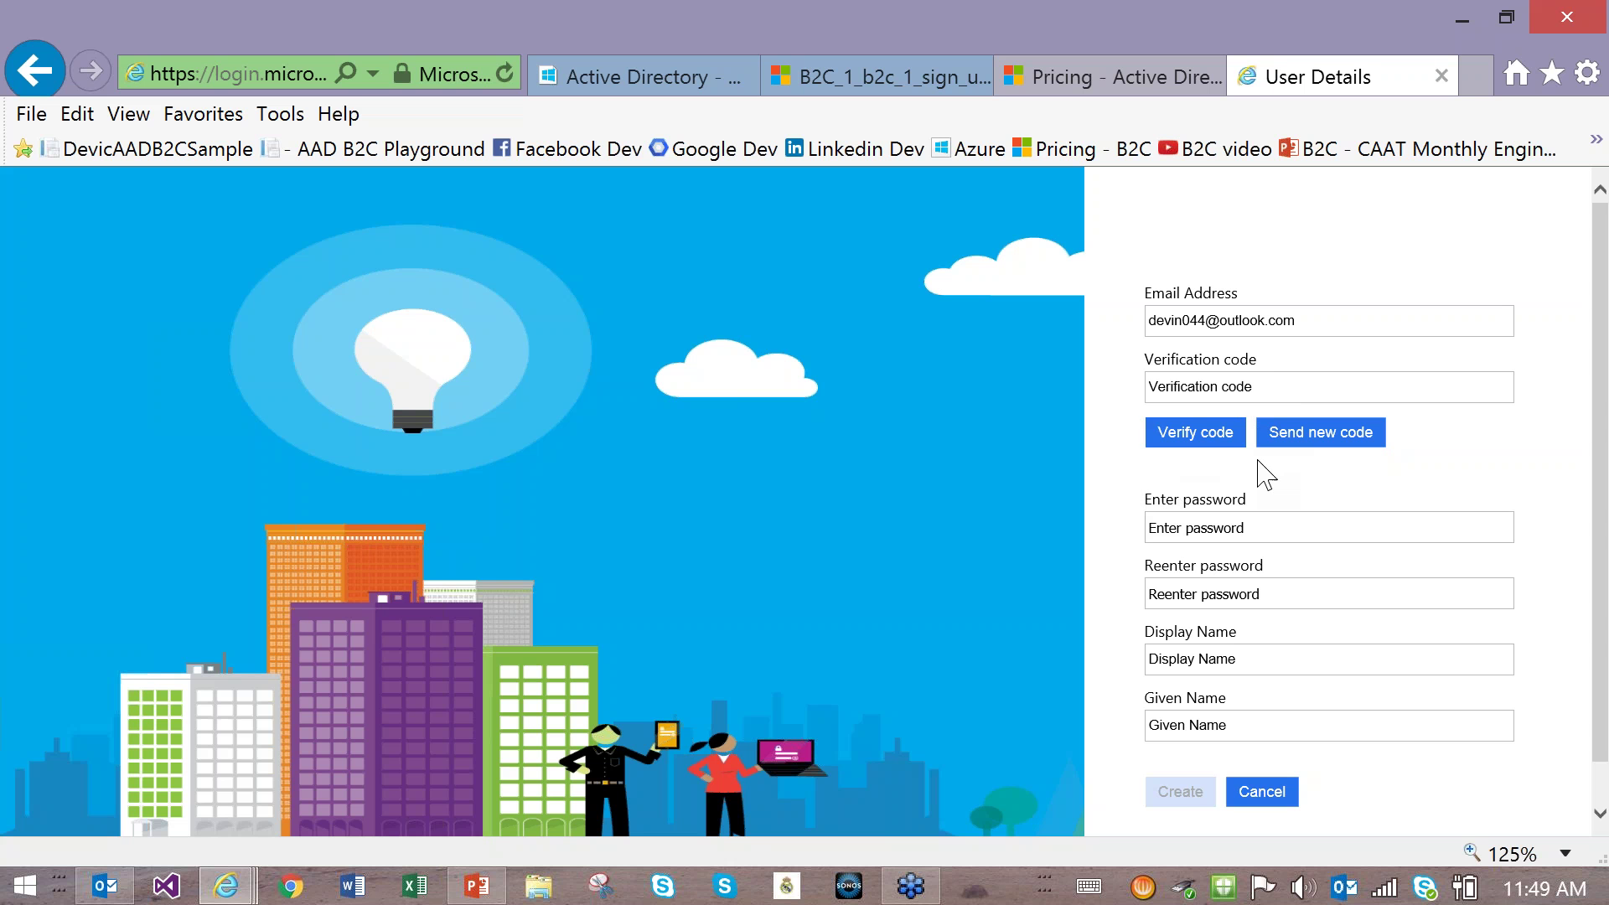
left_click(1225, 448)
left_click(1228, 437)
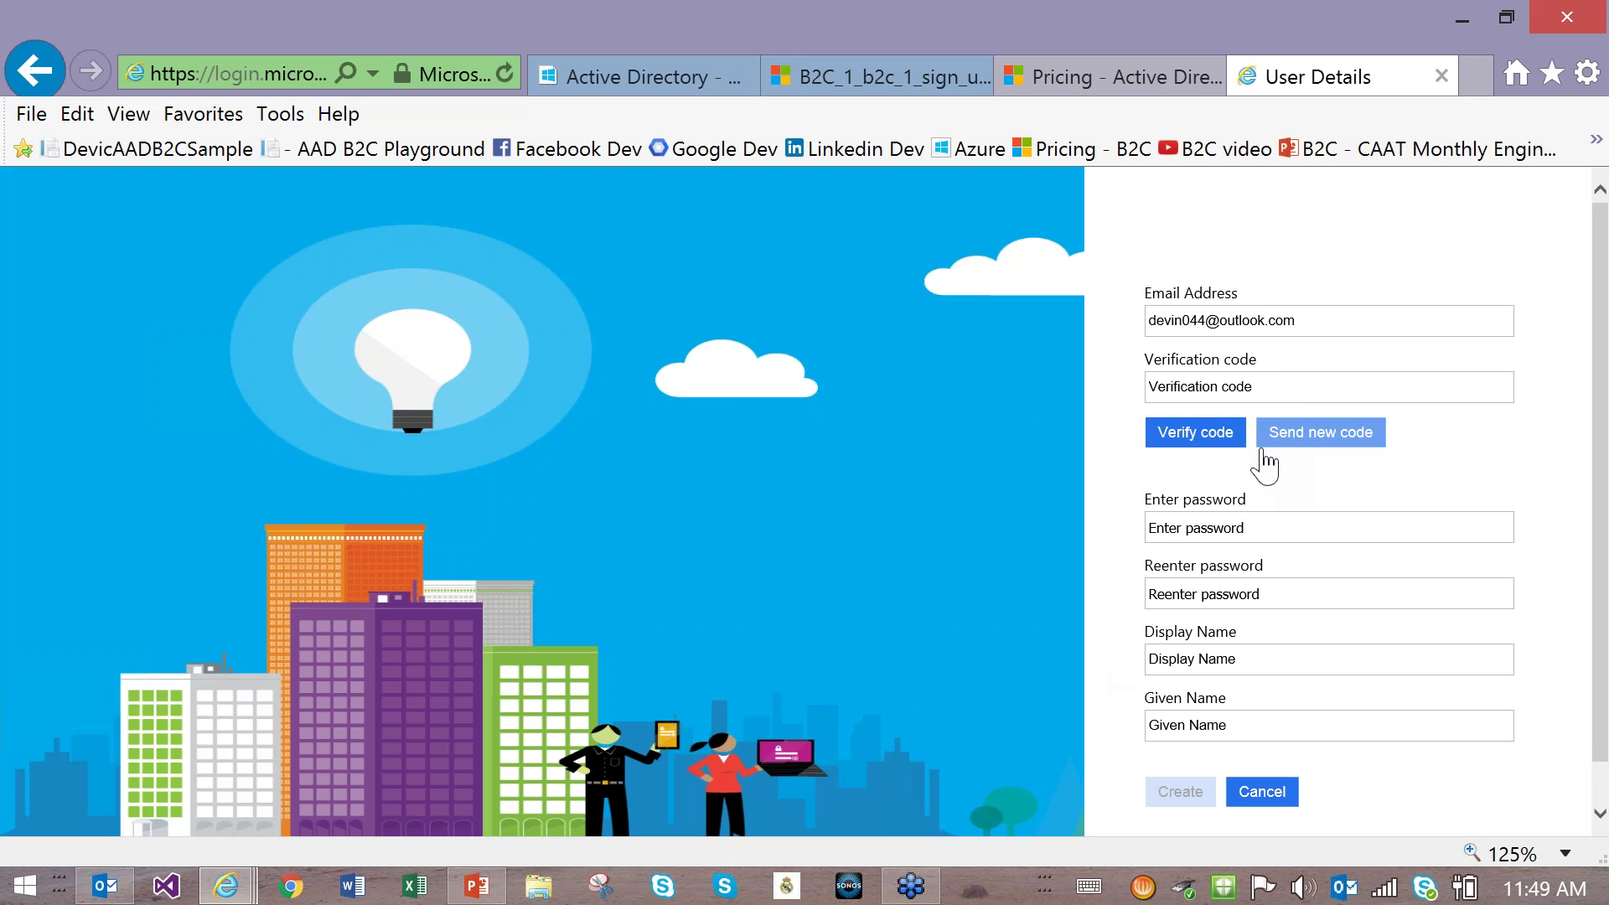
left_click(1196, 321)
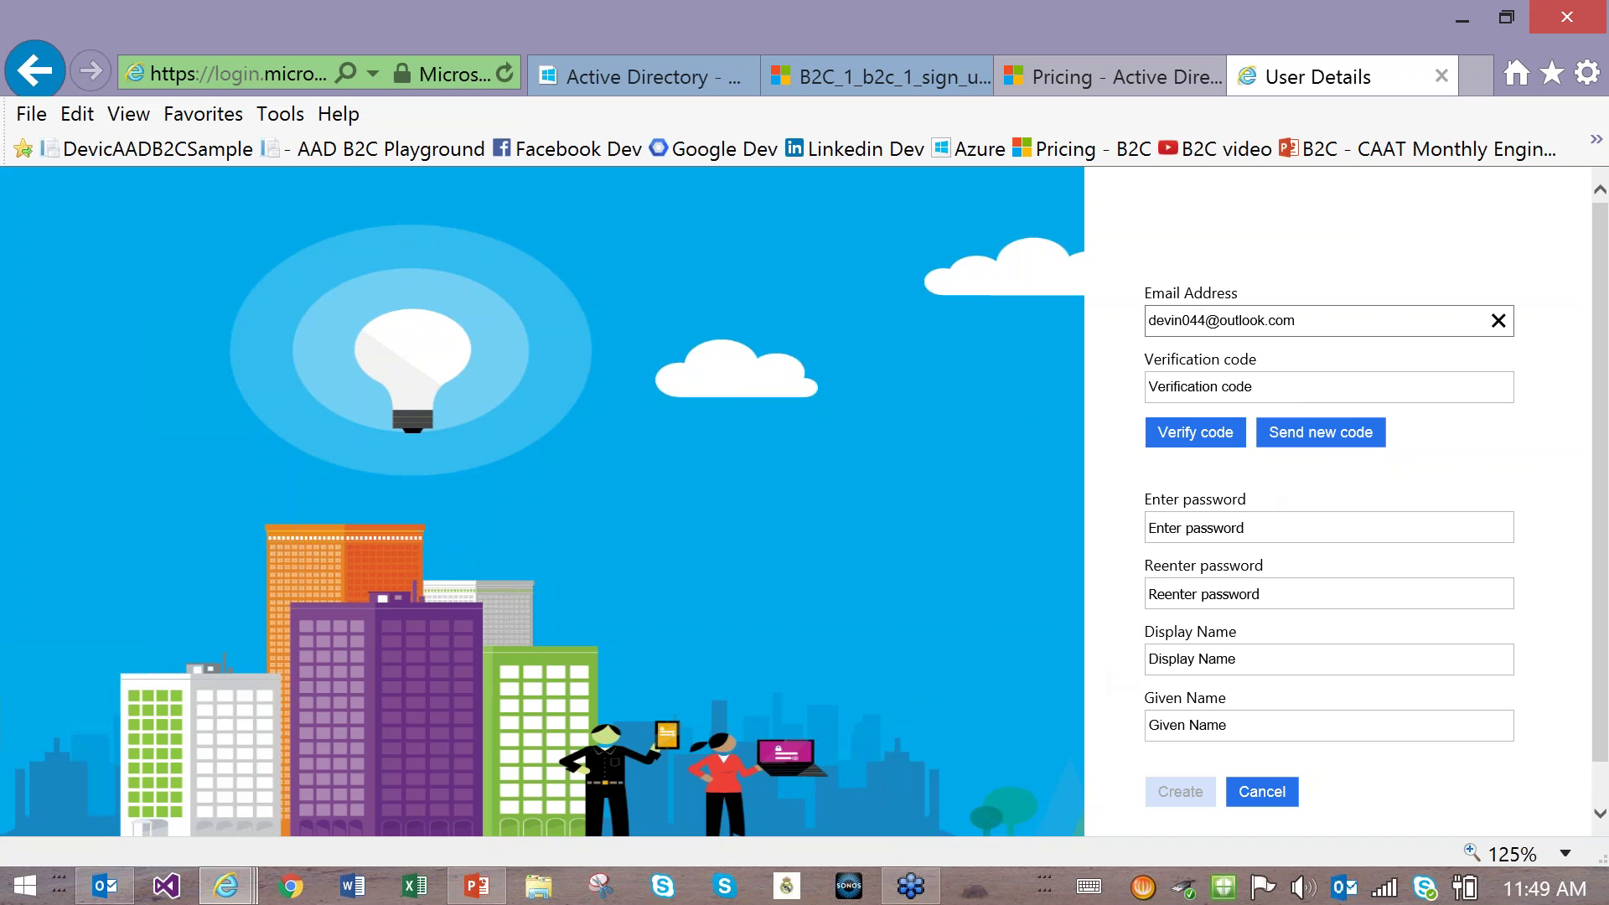
key("Delete")
type("0")
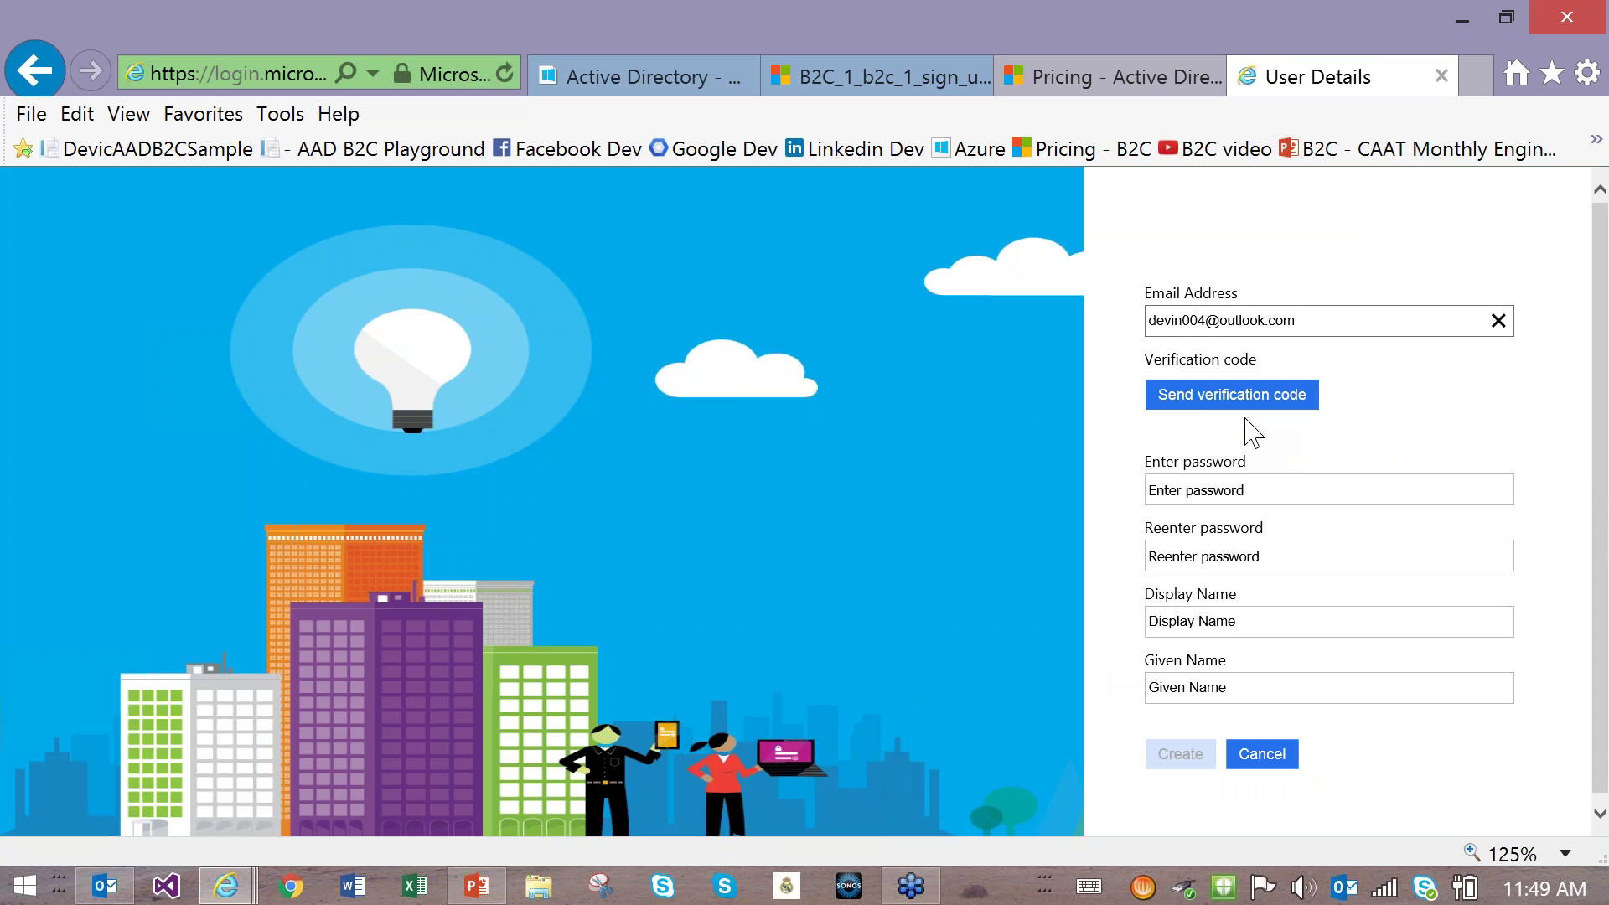
left_click(1212, 407)
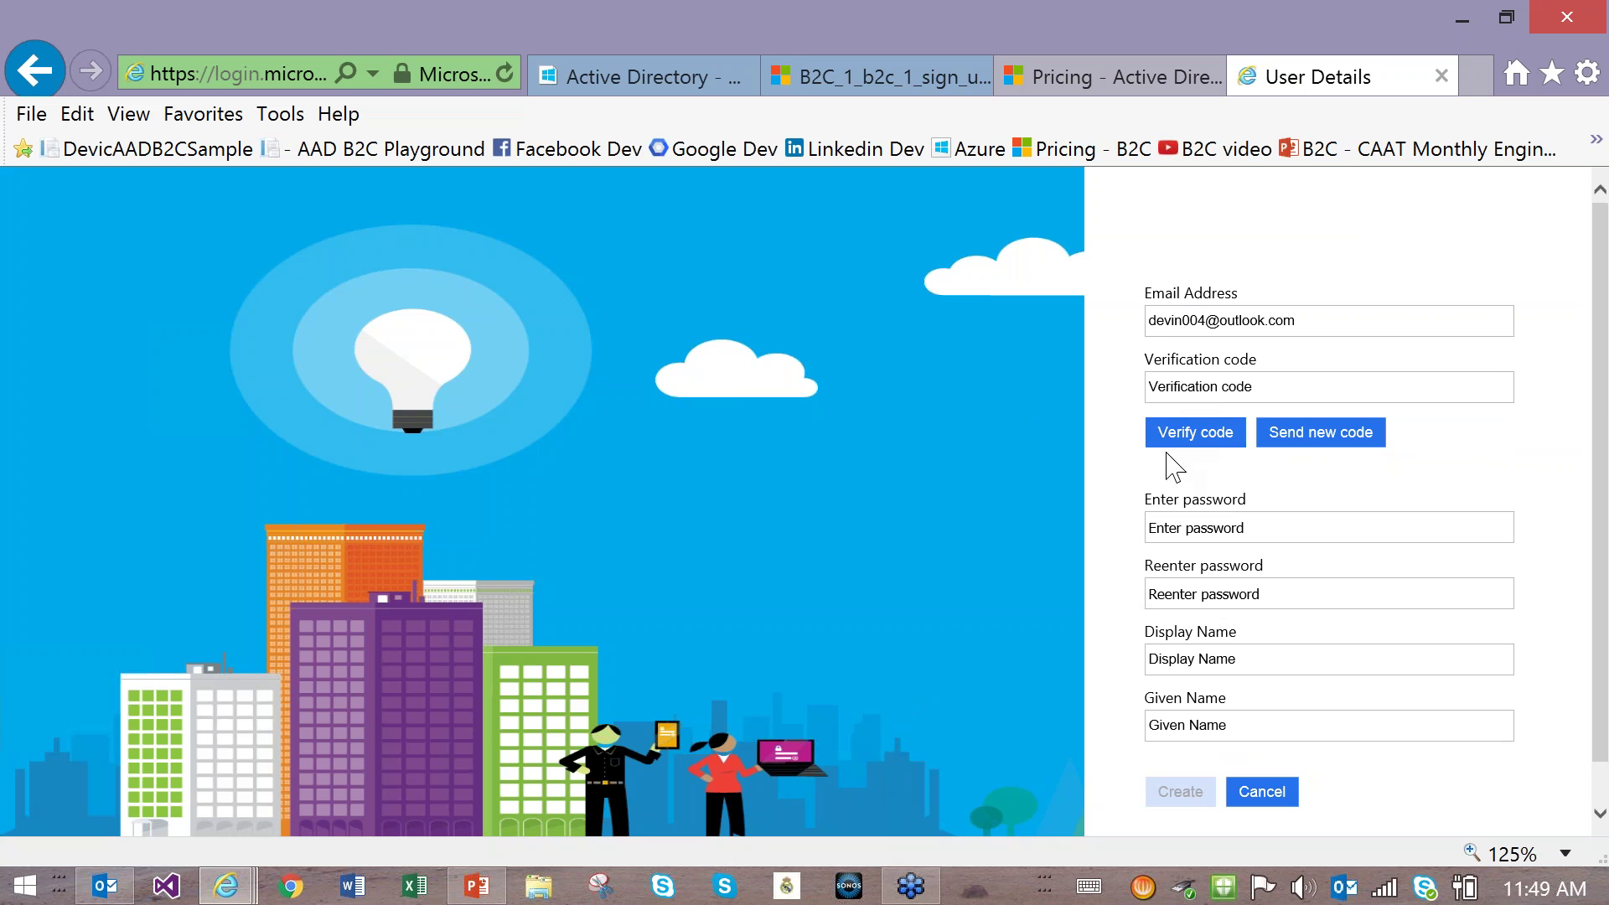
left_click(1172, 439)
Step: Enter the emailed verification code and verify the address
left_click(1215, 388)
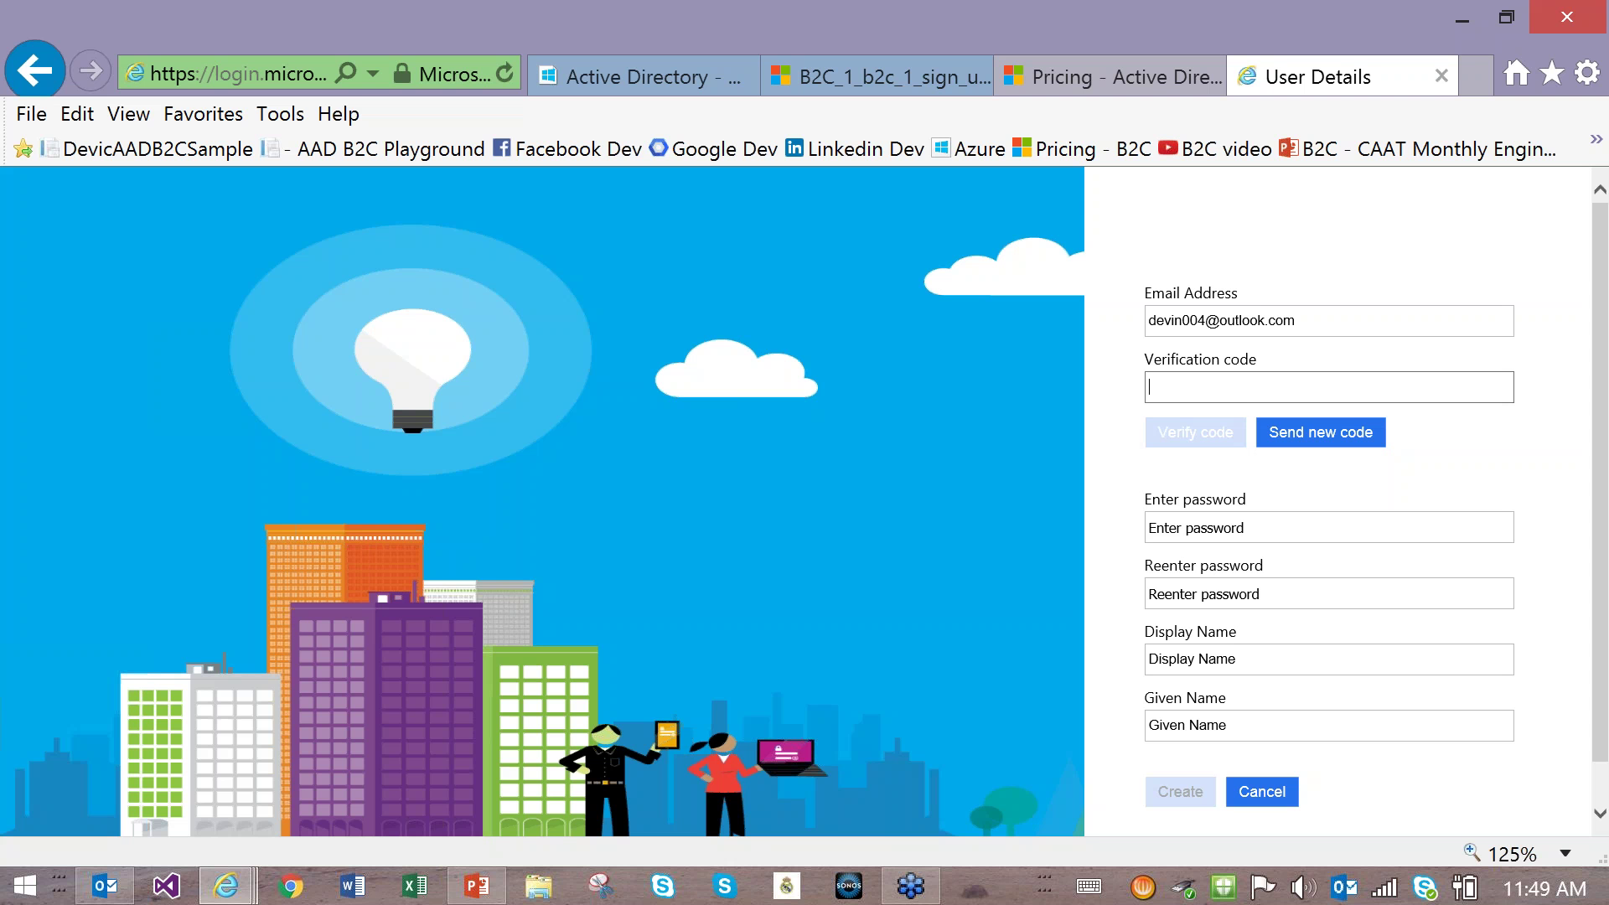
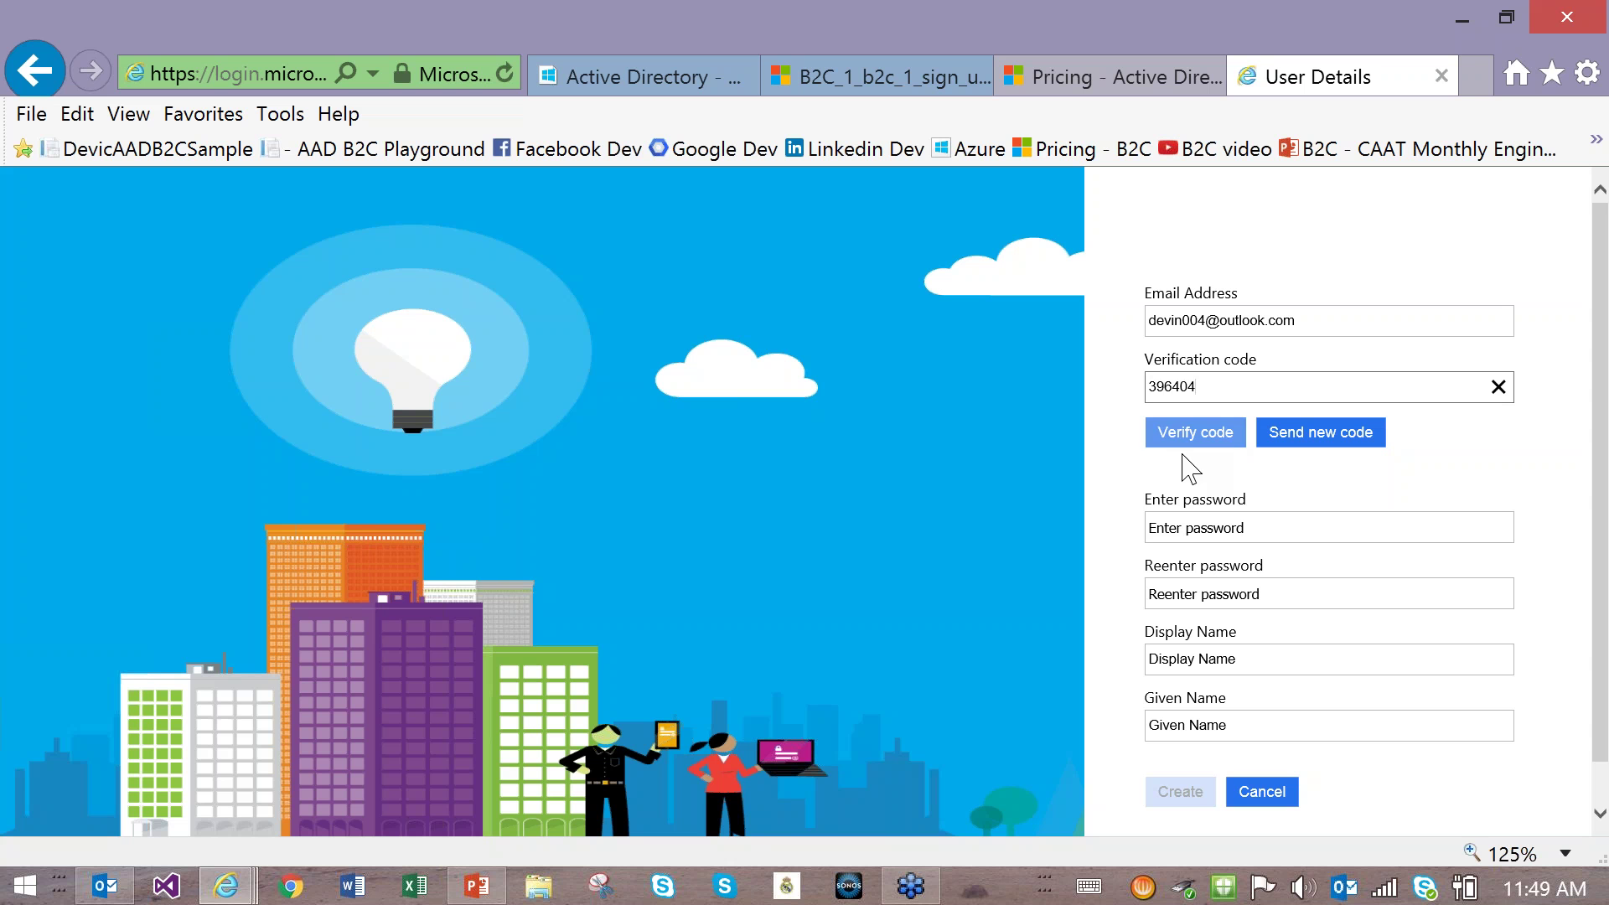
left_click(1196, 432)
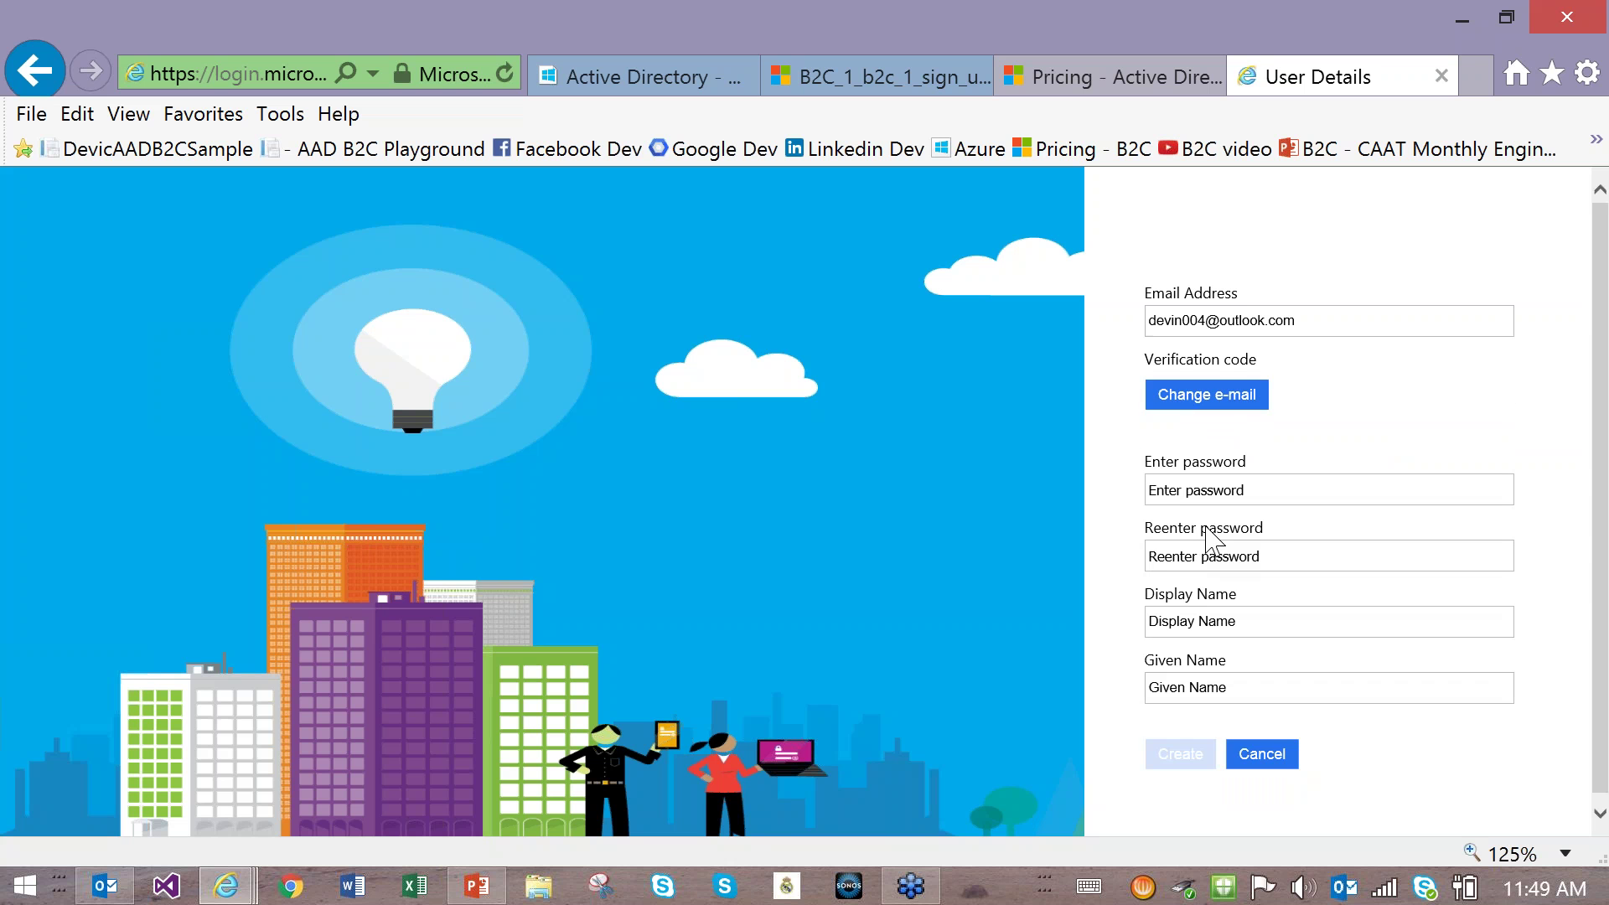
left_click(1205, 414)
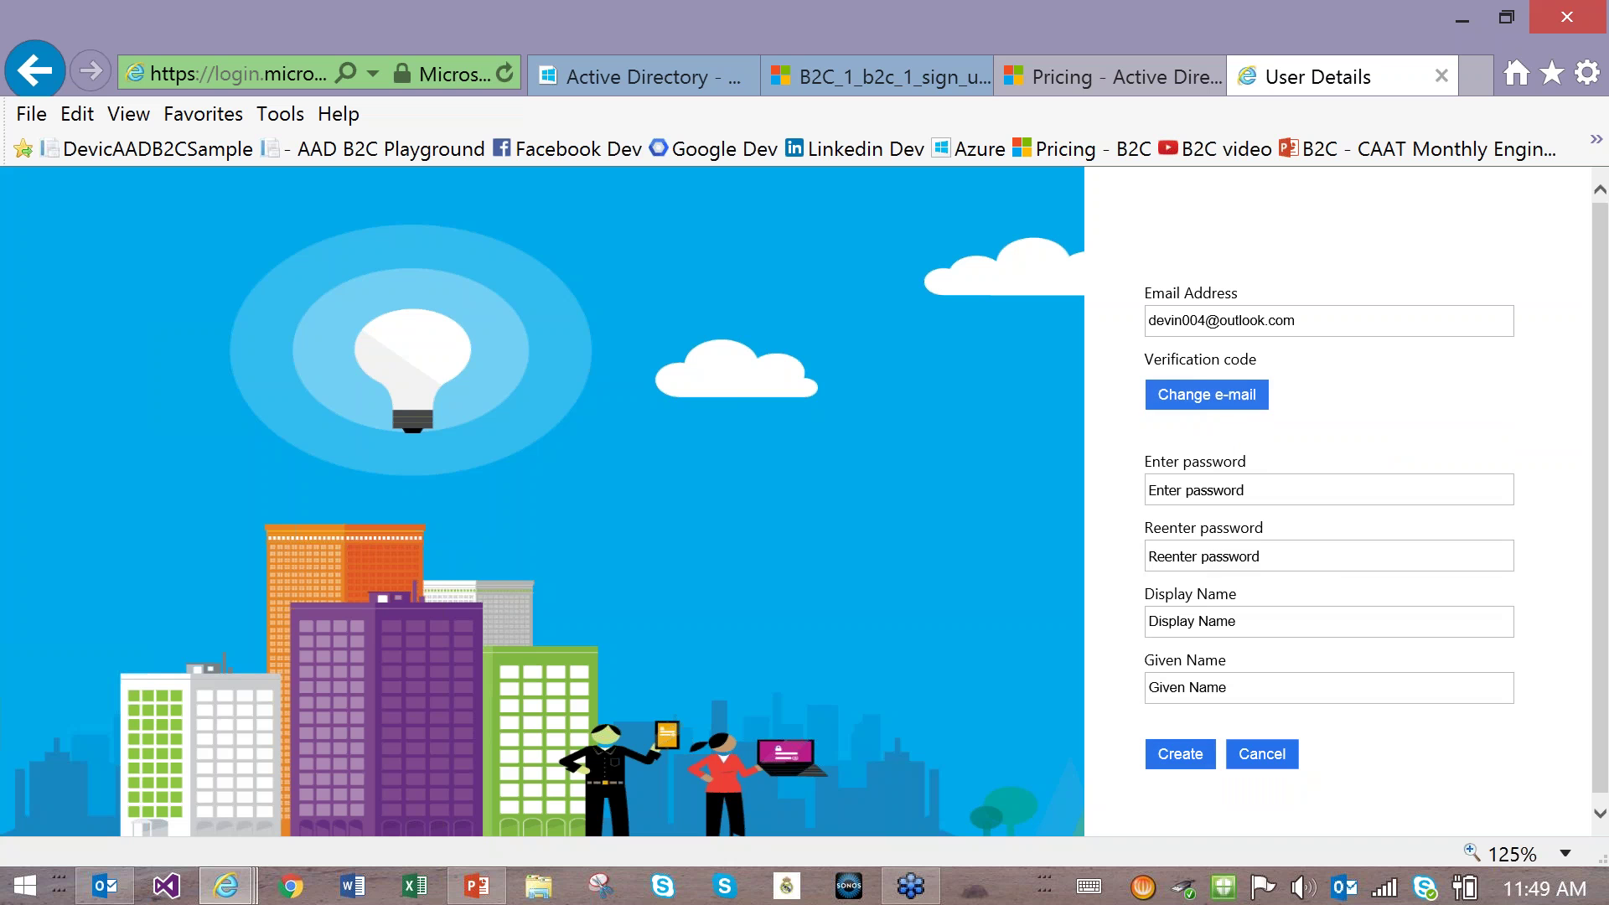
left_click(1214, 416)
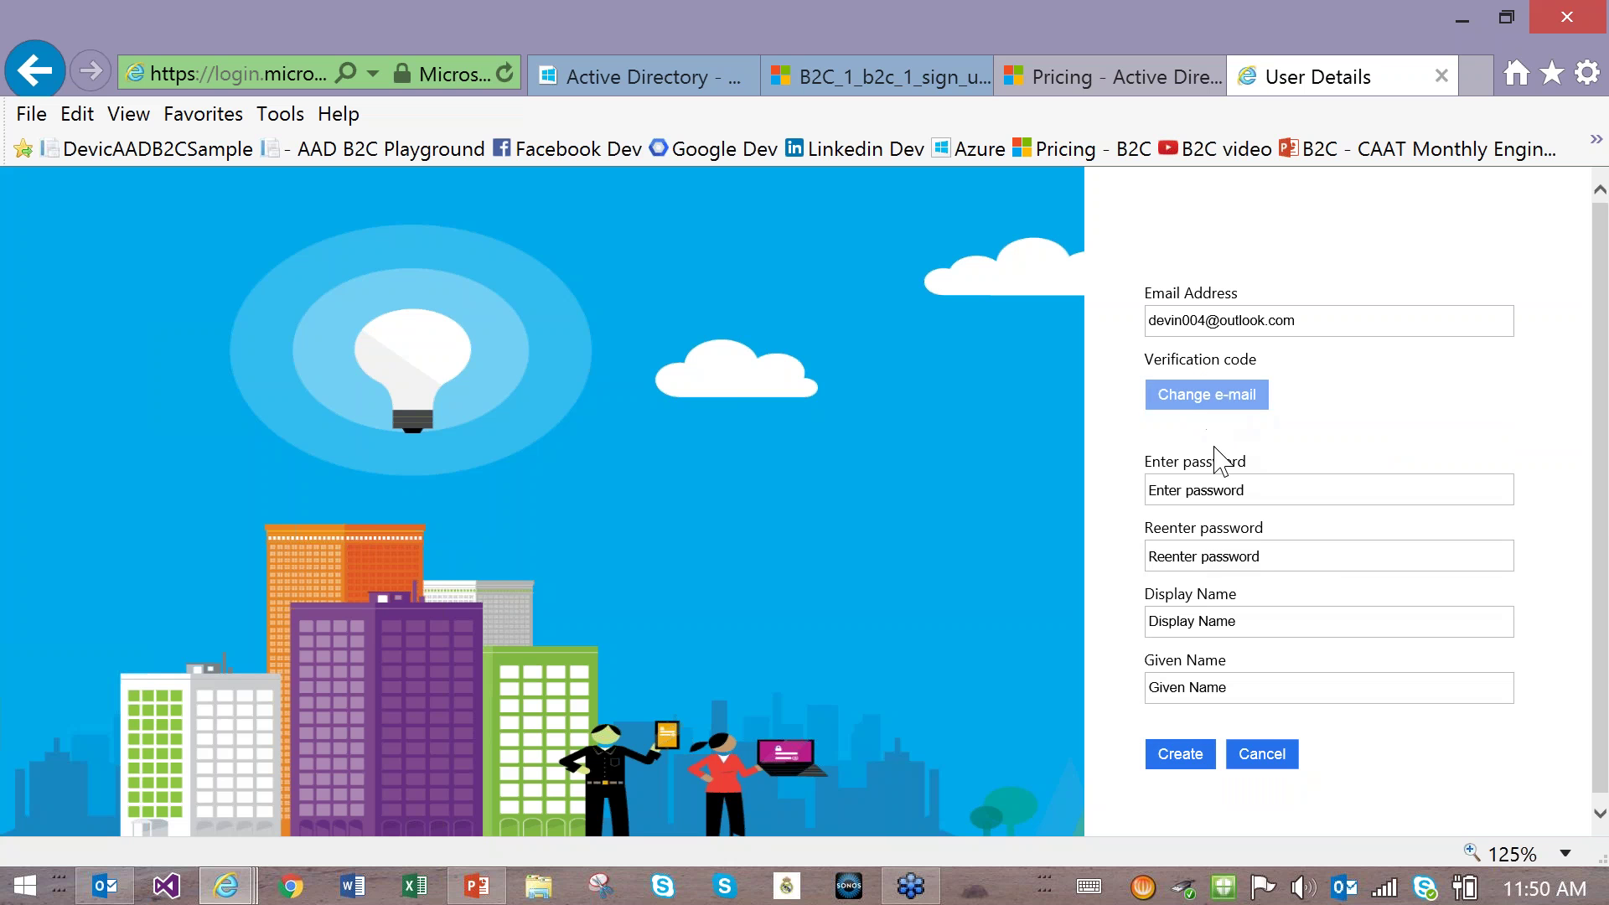
Step: Fill in the password, display name and given name, then create the account
left_click(1180, 492)
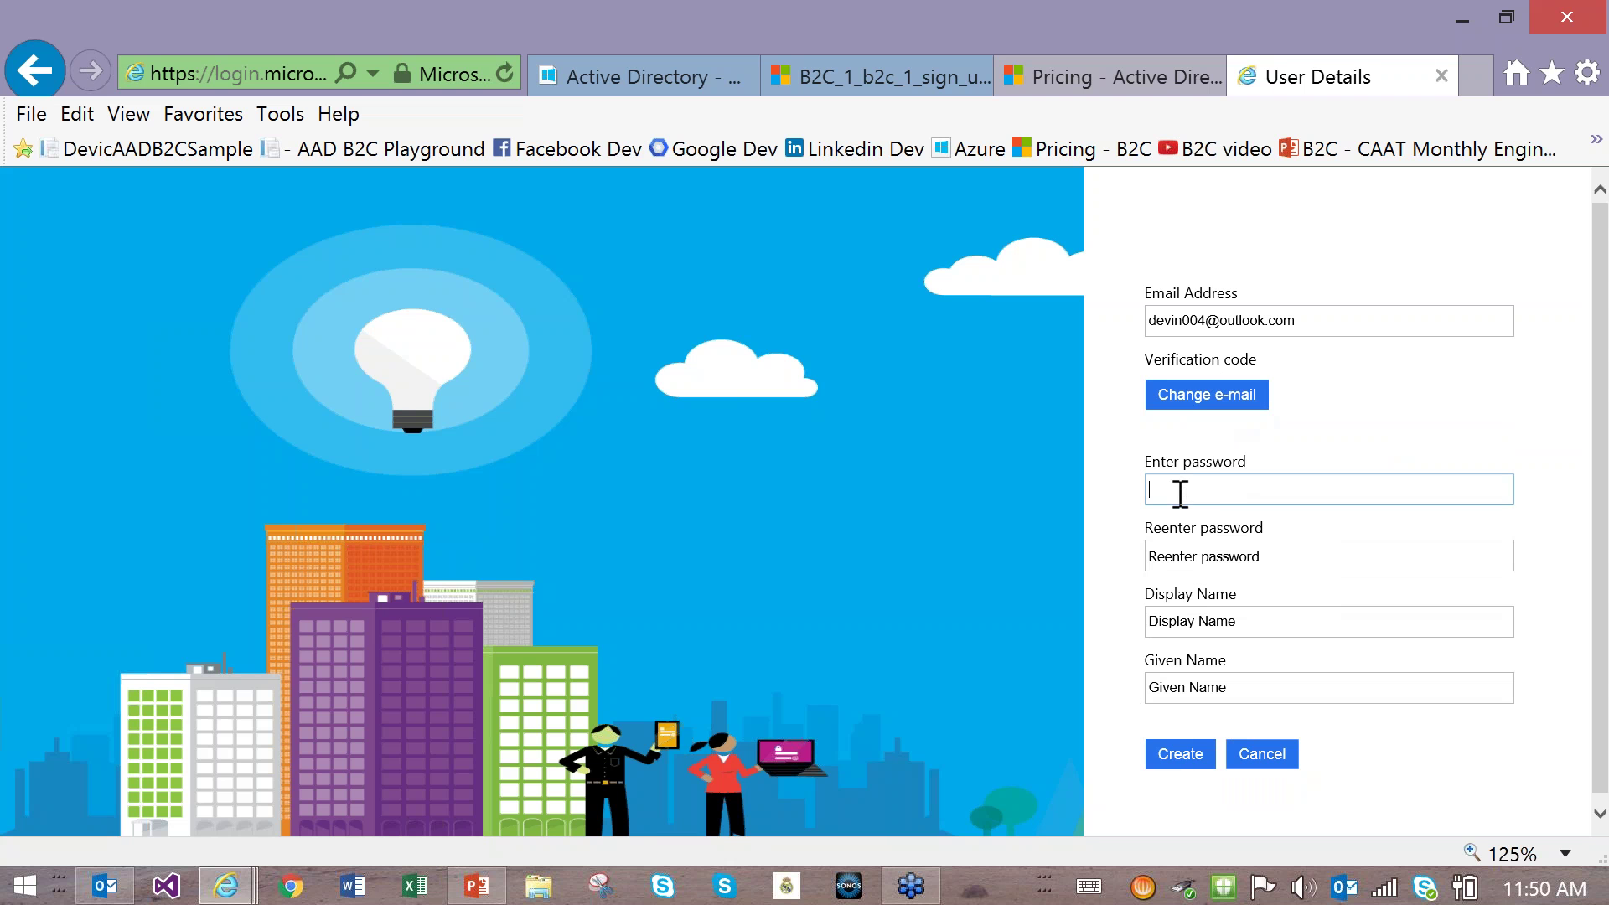
type("••••••••••")
key("Tab")
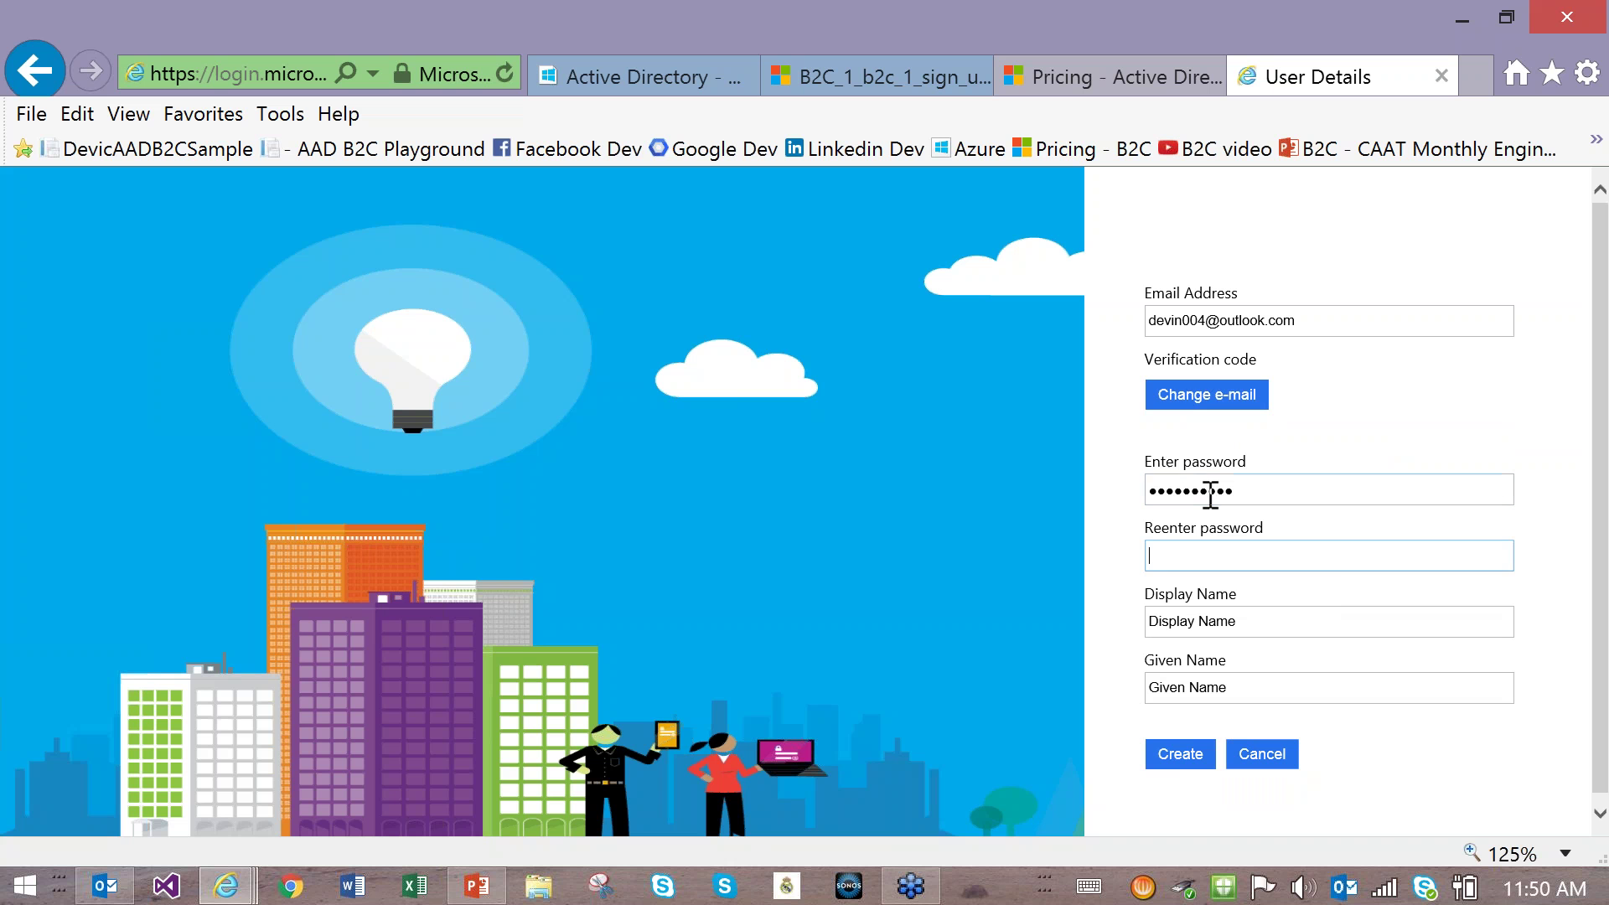
type("••••••••••")
key("Tab")
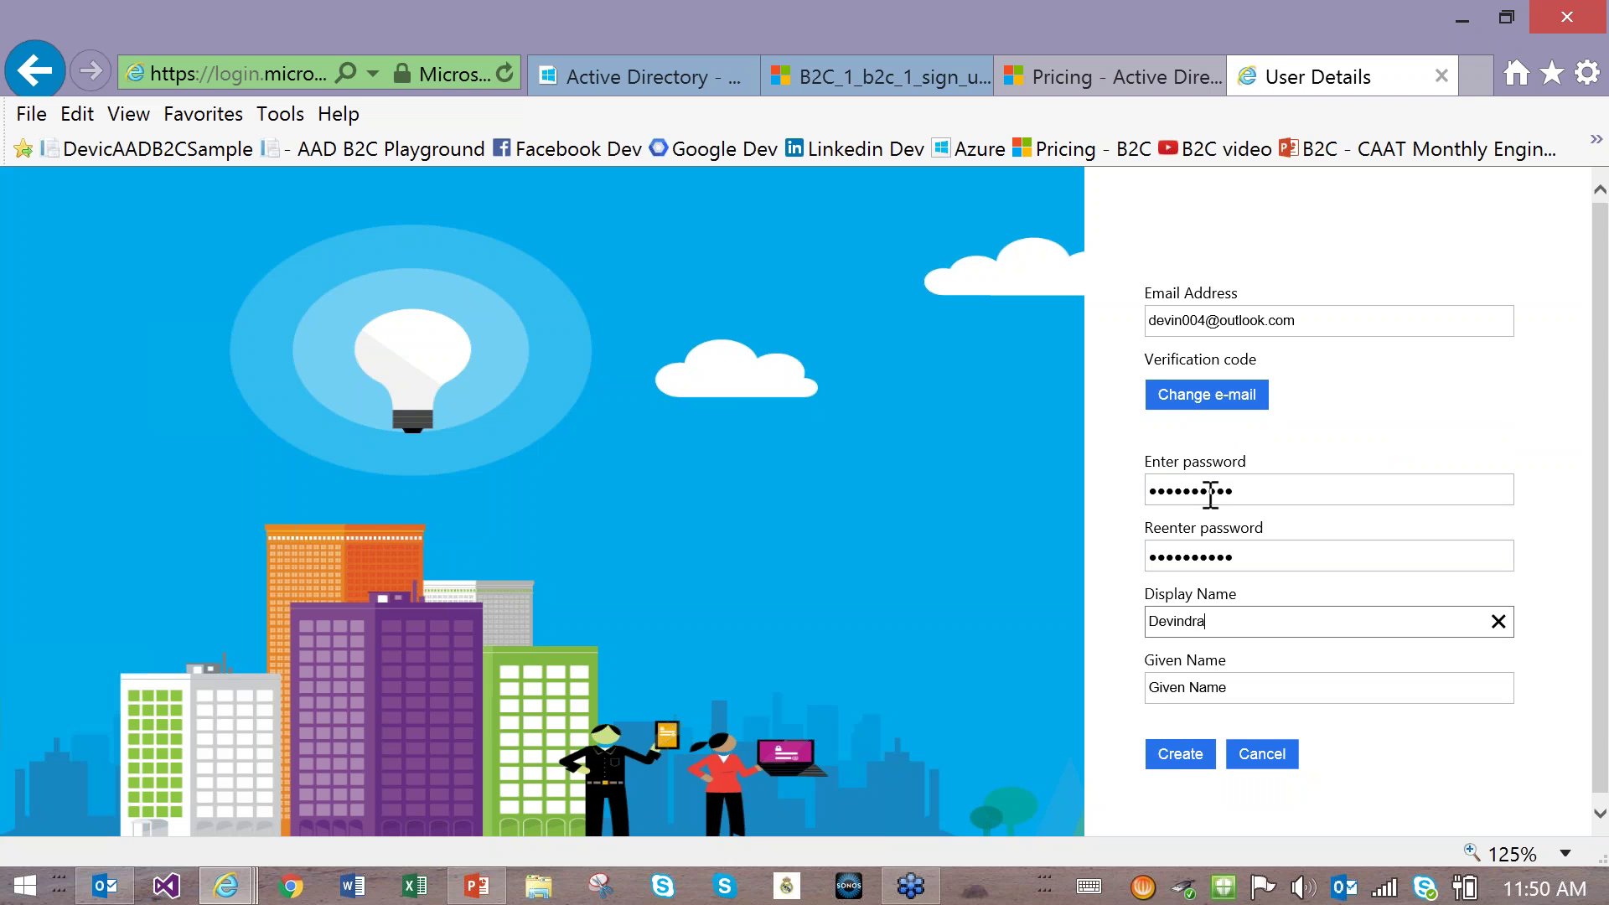
key("Tab")
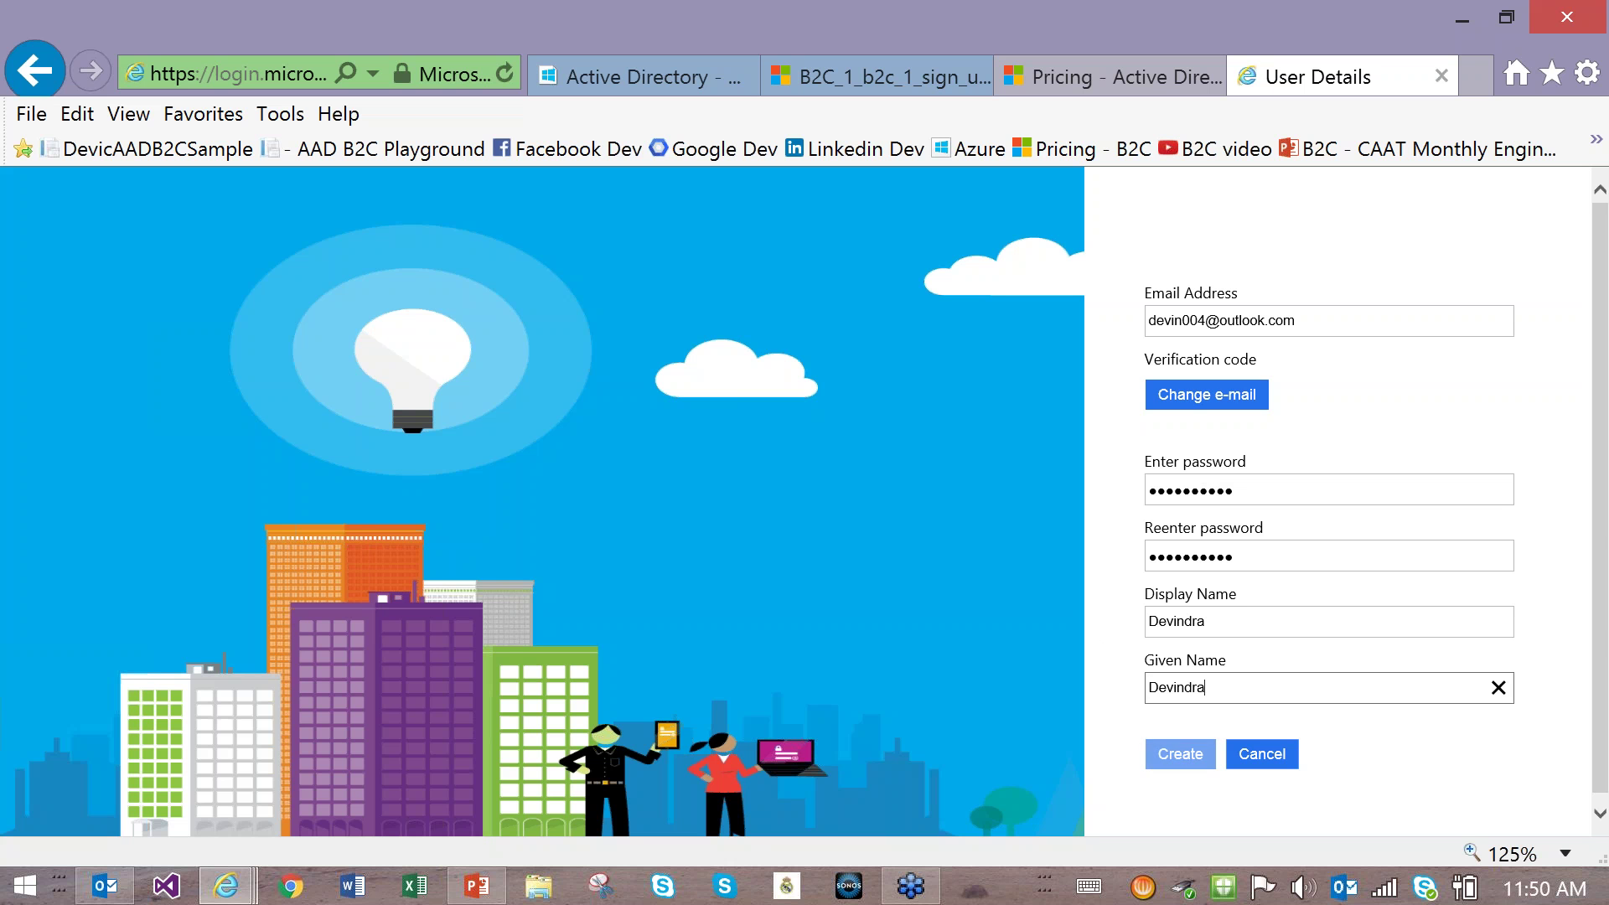
left_click(1234, 625)
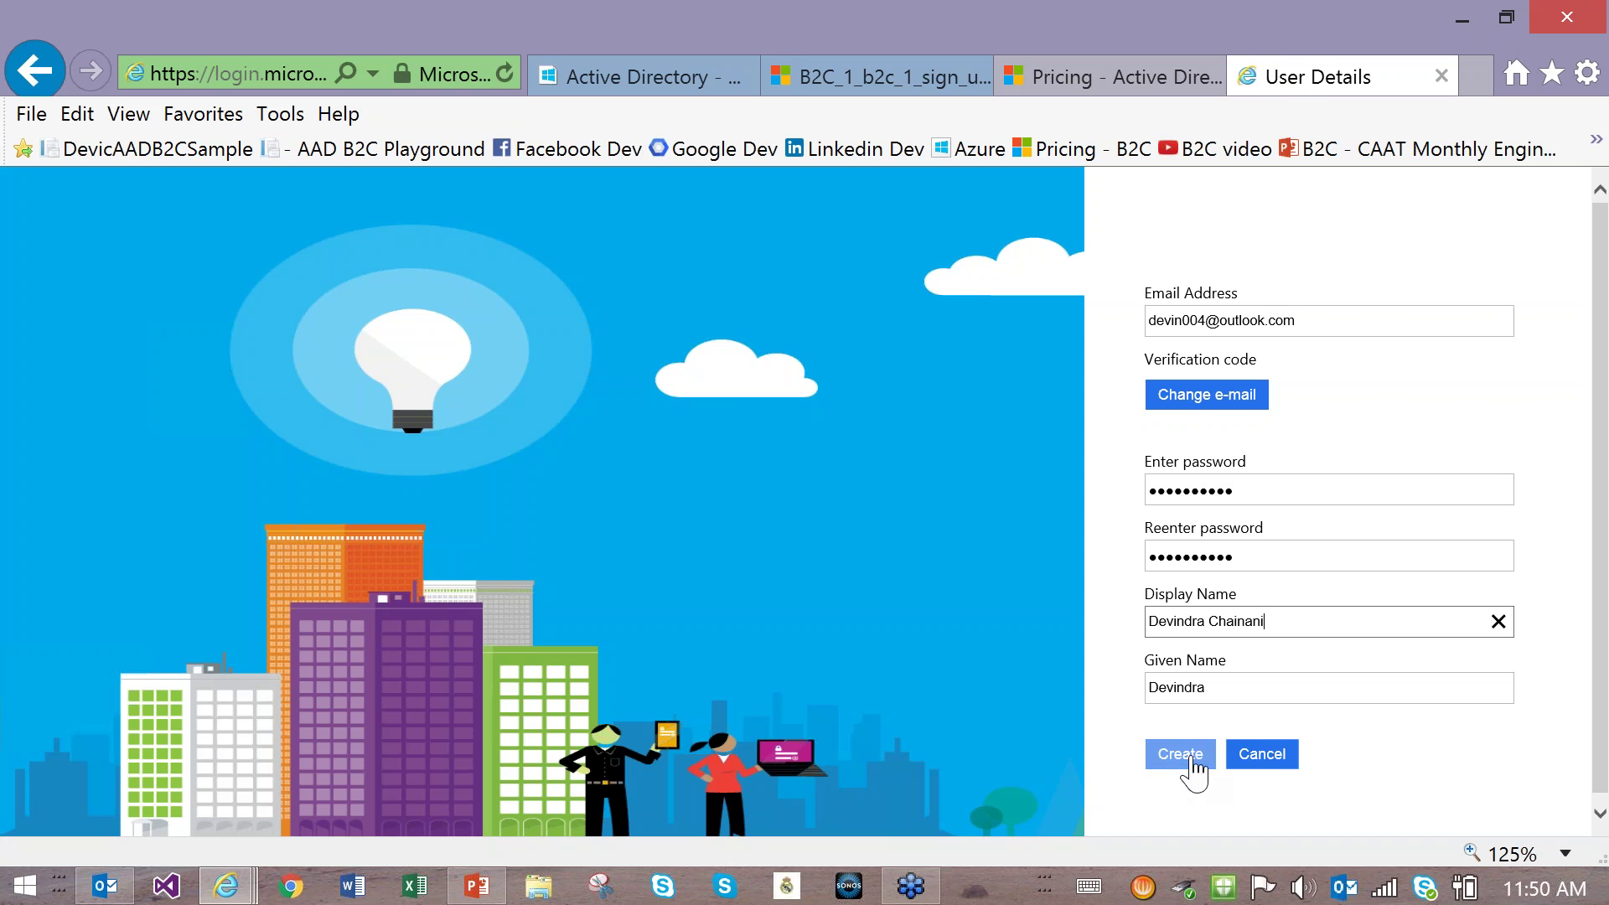
left_click(1186, 752)
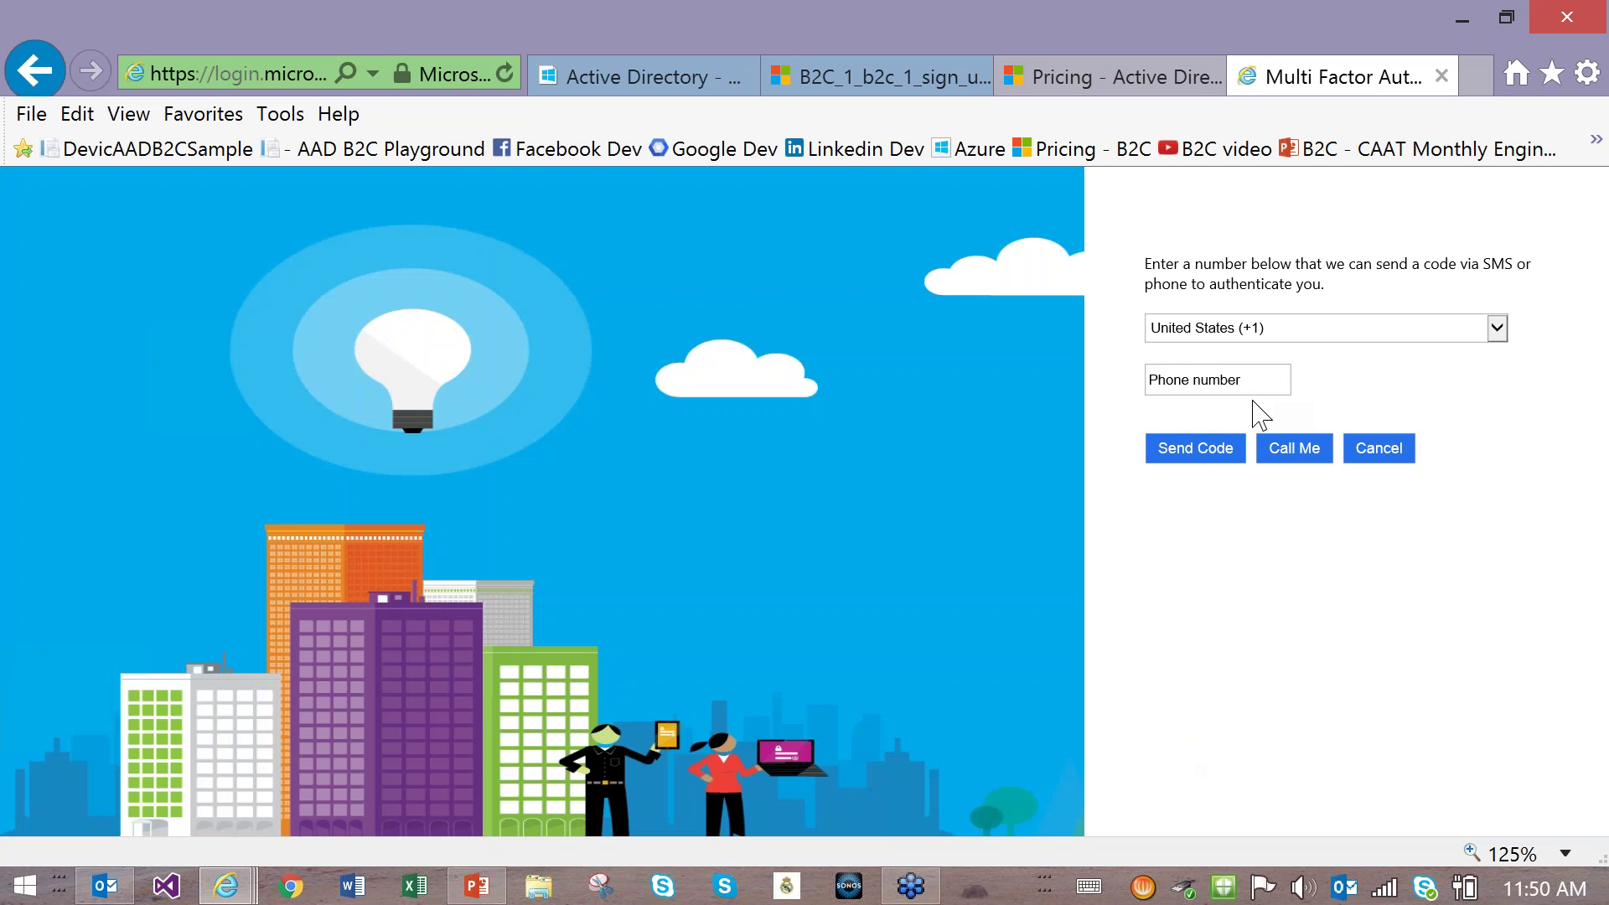
Step: Keep United States (+1), enter the phone number, send the SMS code, then launch the Real Madrid app
left_click(1283, 329)
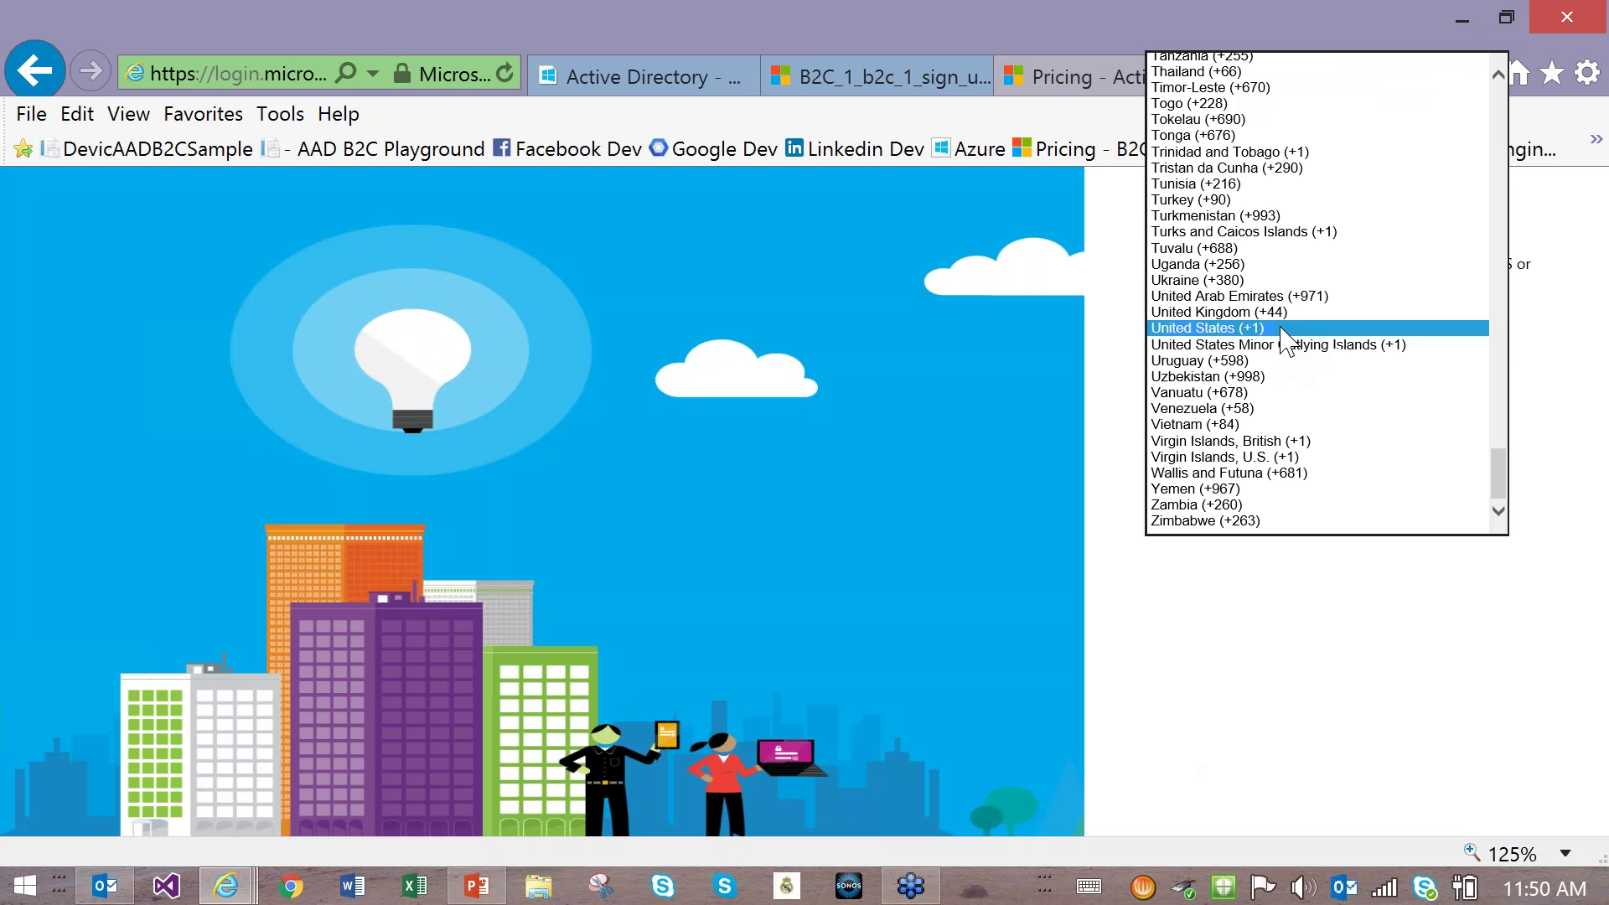
left_click(1282, 329)
left_click(1226, 393)
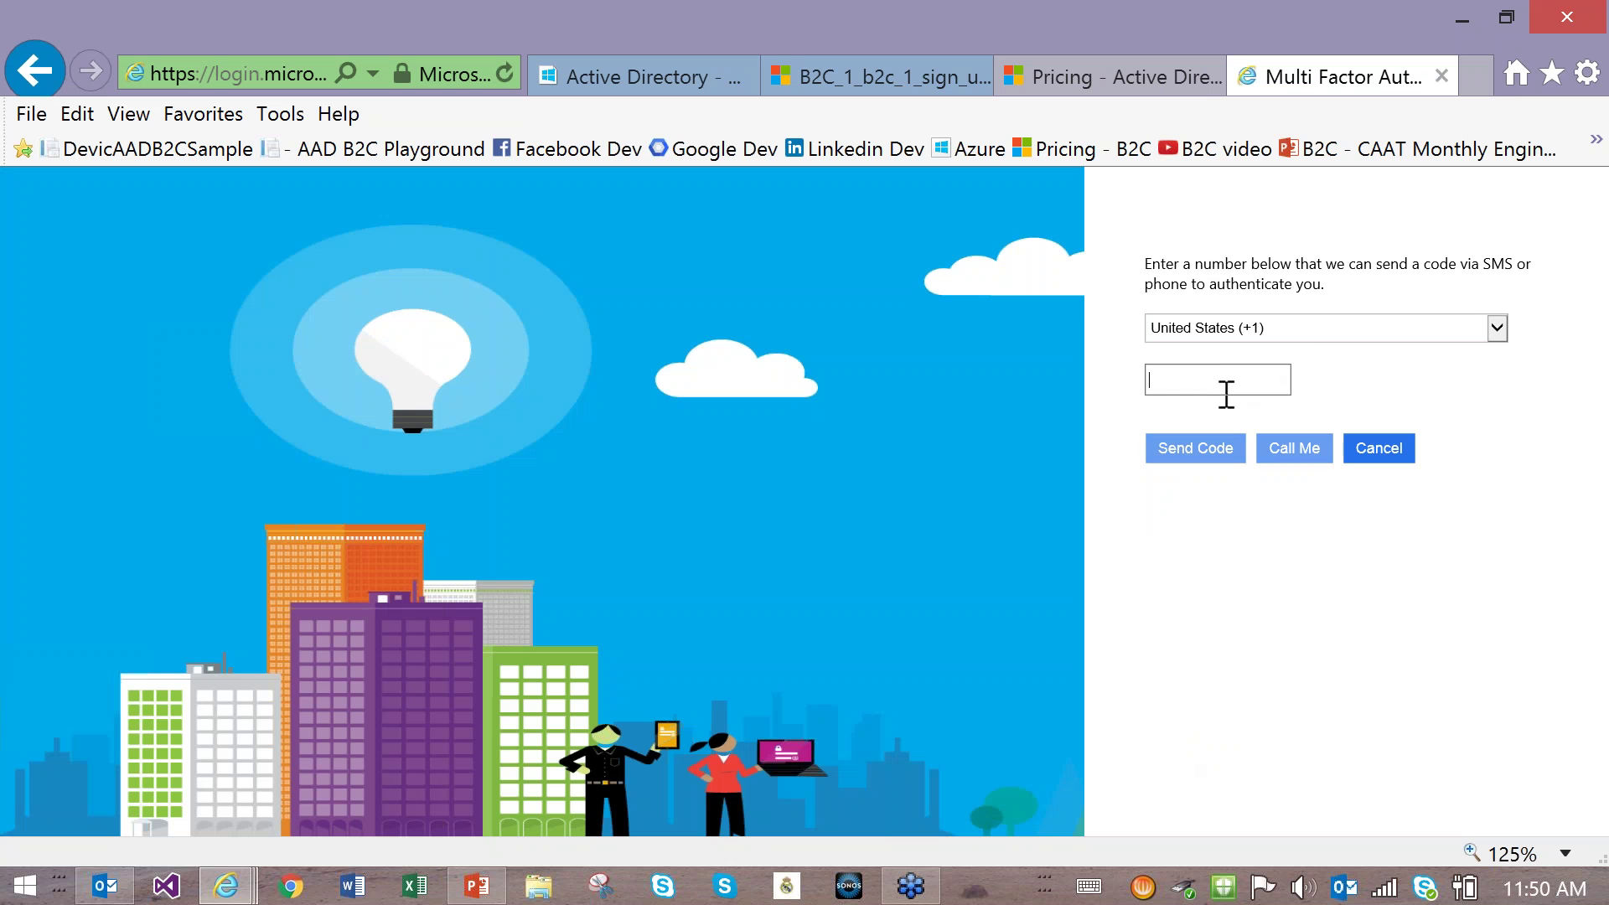
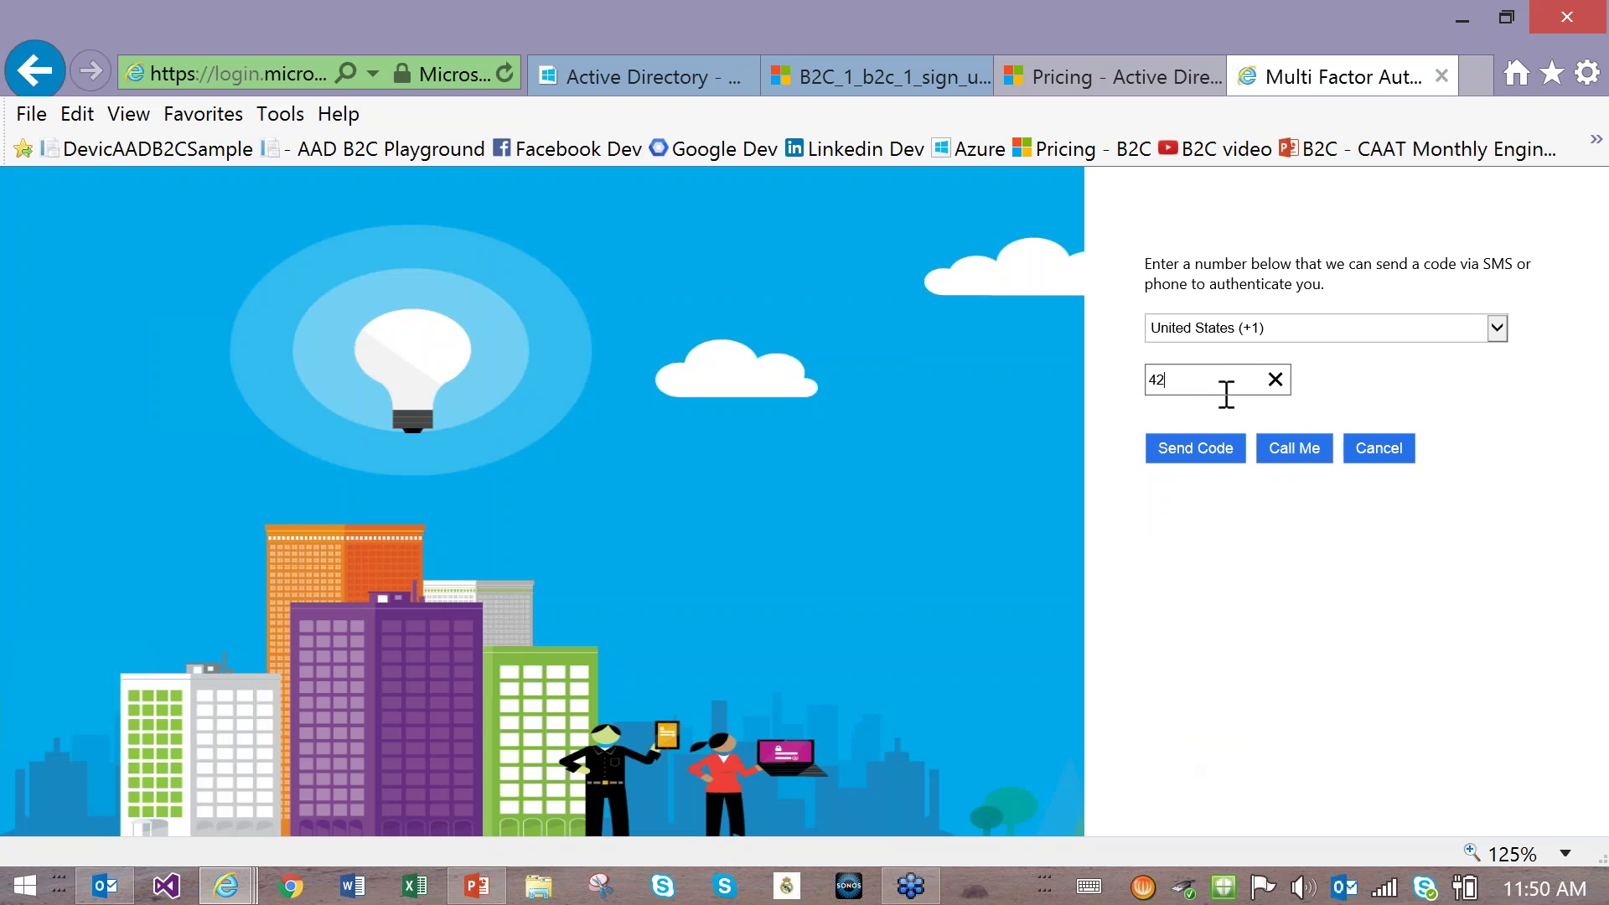
left_click(1283, 458)
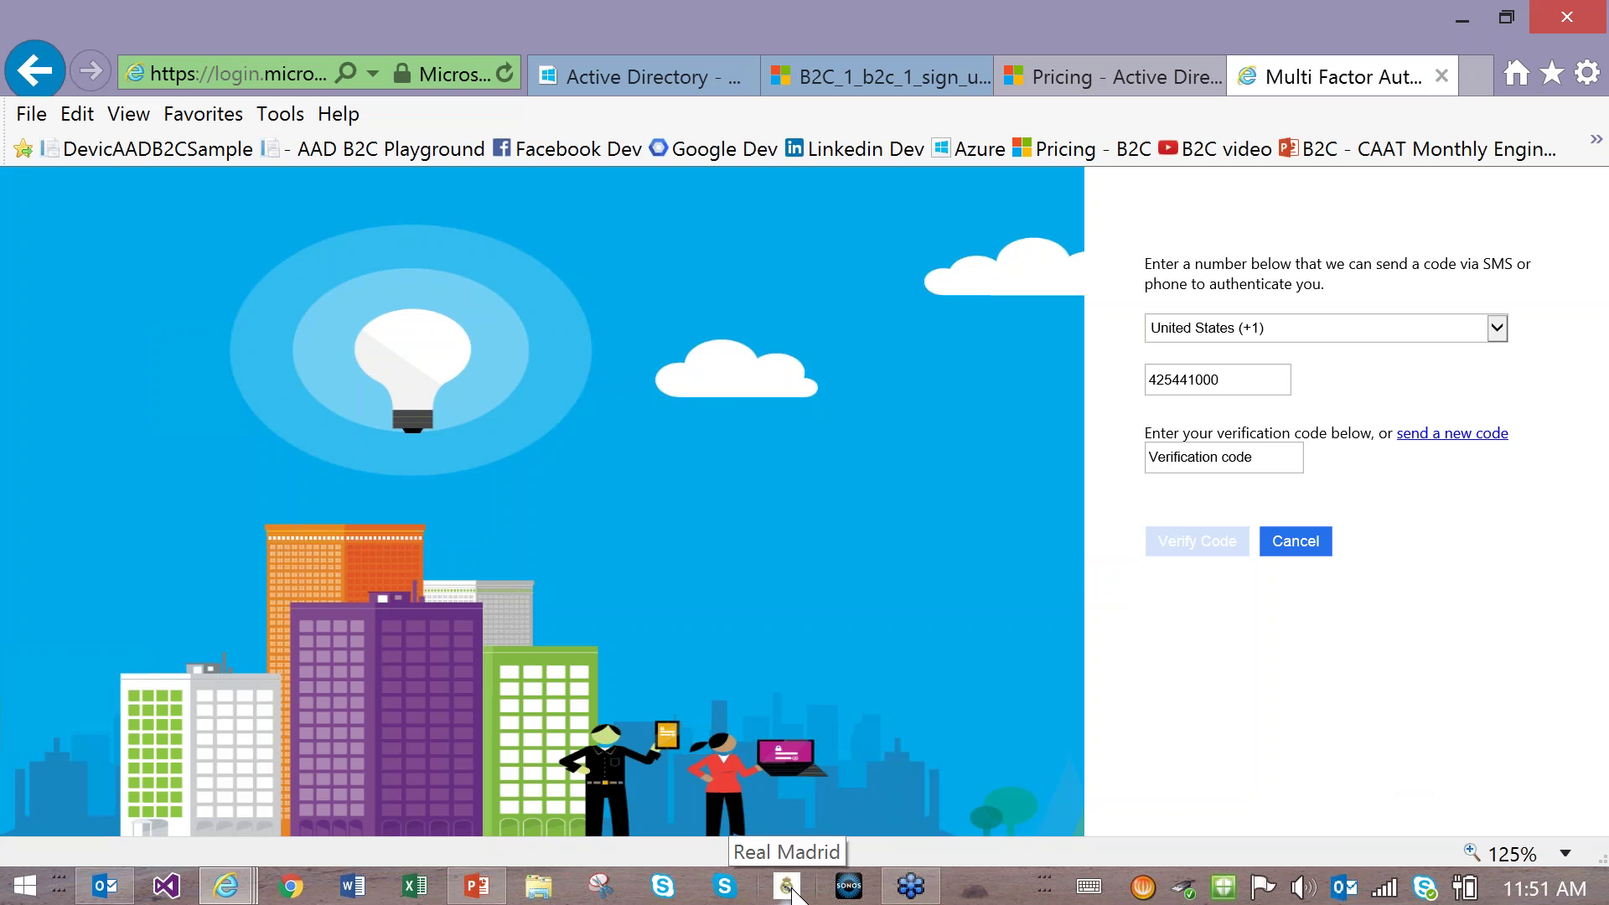
left_click(790, 886)
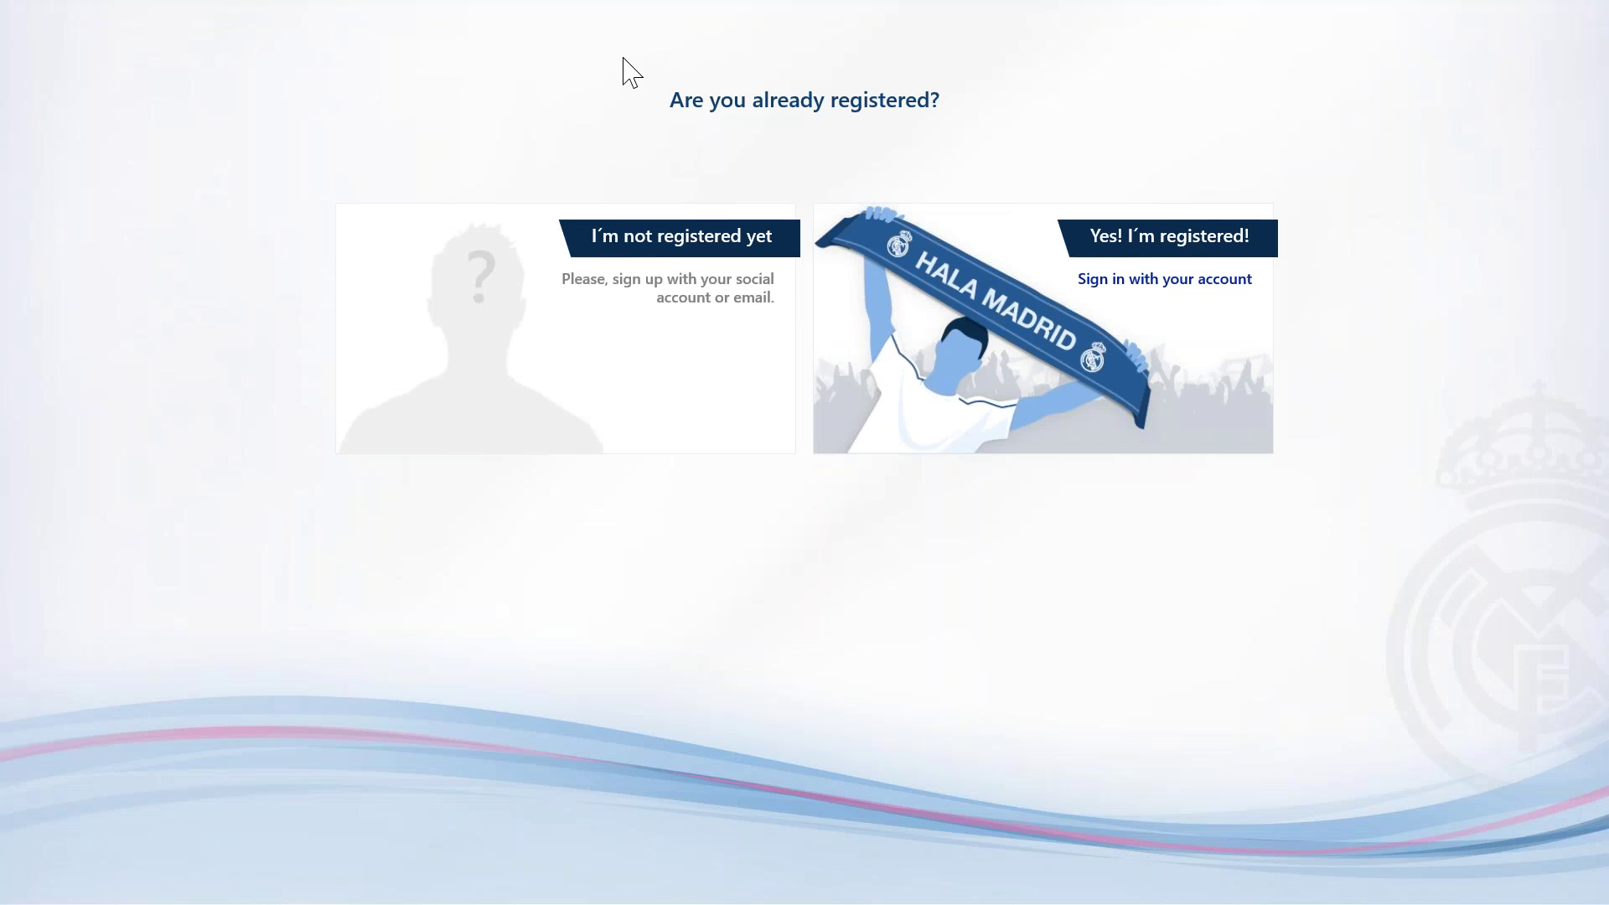
Step: In the Real Madrid app, try new-fan sign-up with Gmail, back out, and return to the browser
left_click(689, 254)
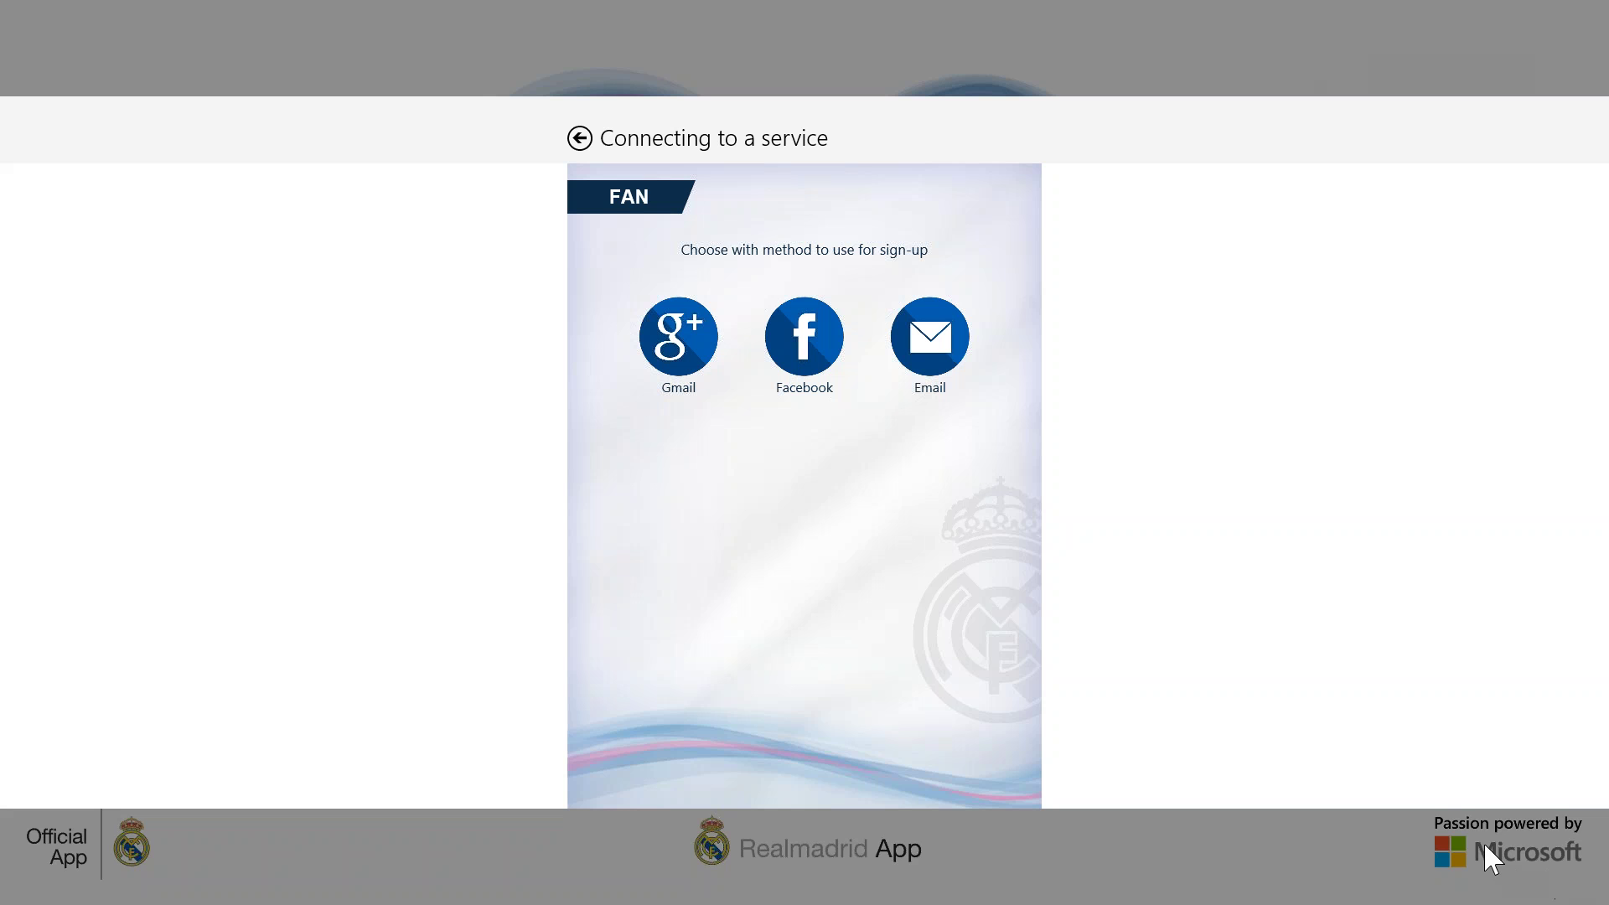
mouse_move(1487, 841)
left_click(670, 356)
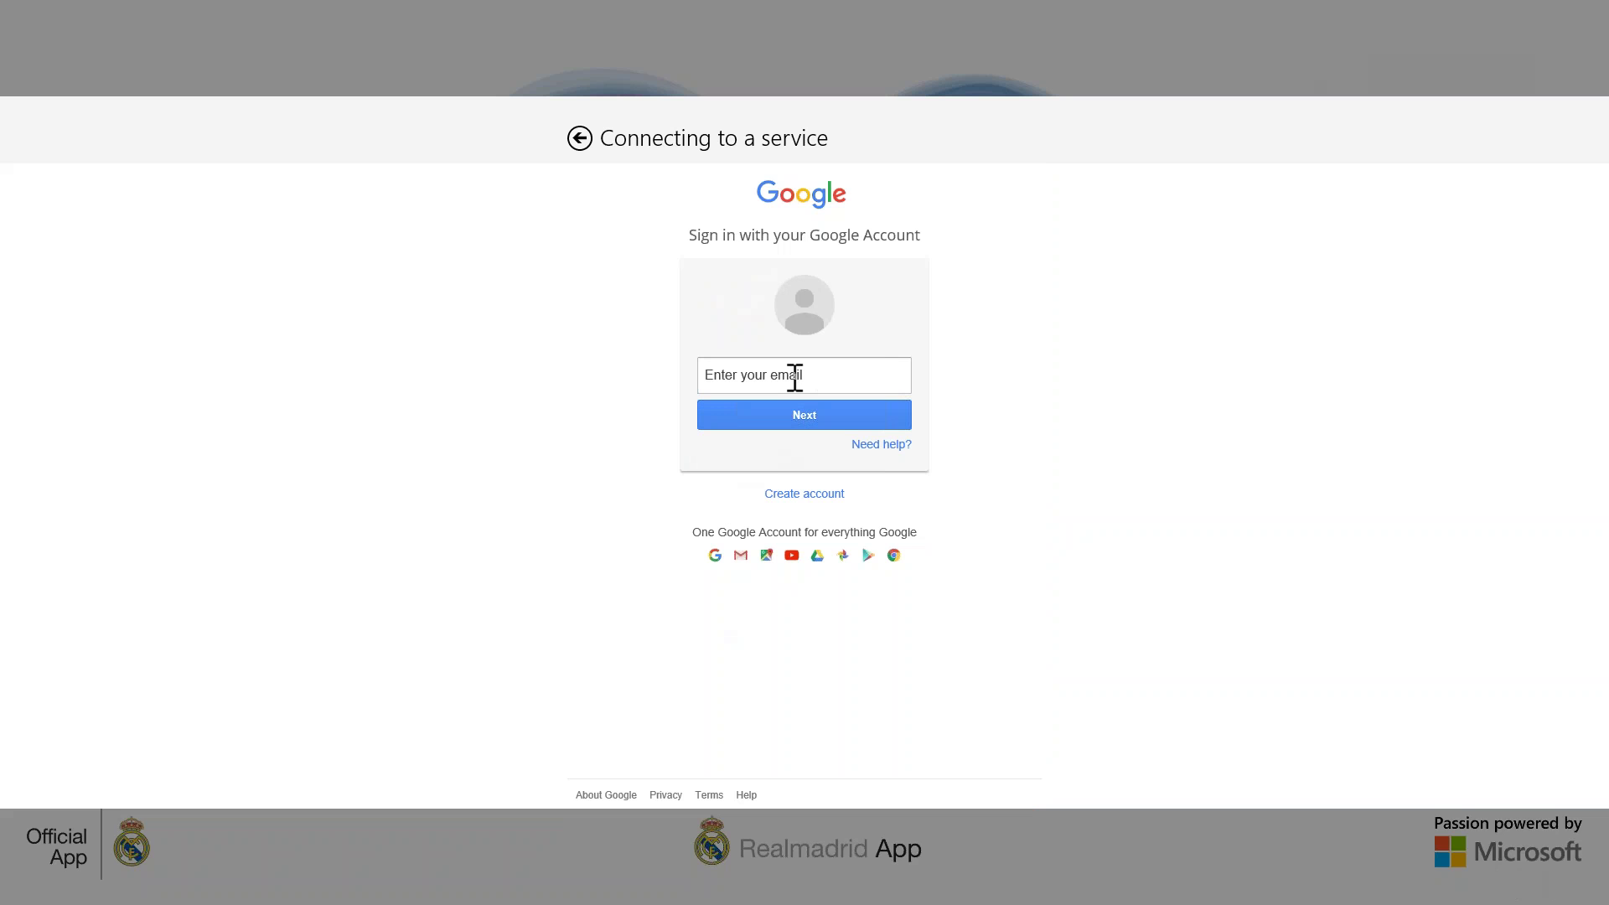
left_click(580, 139)
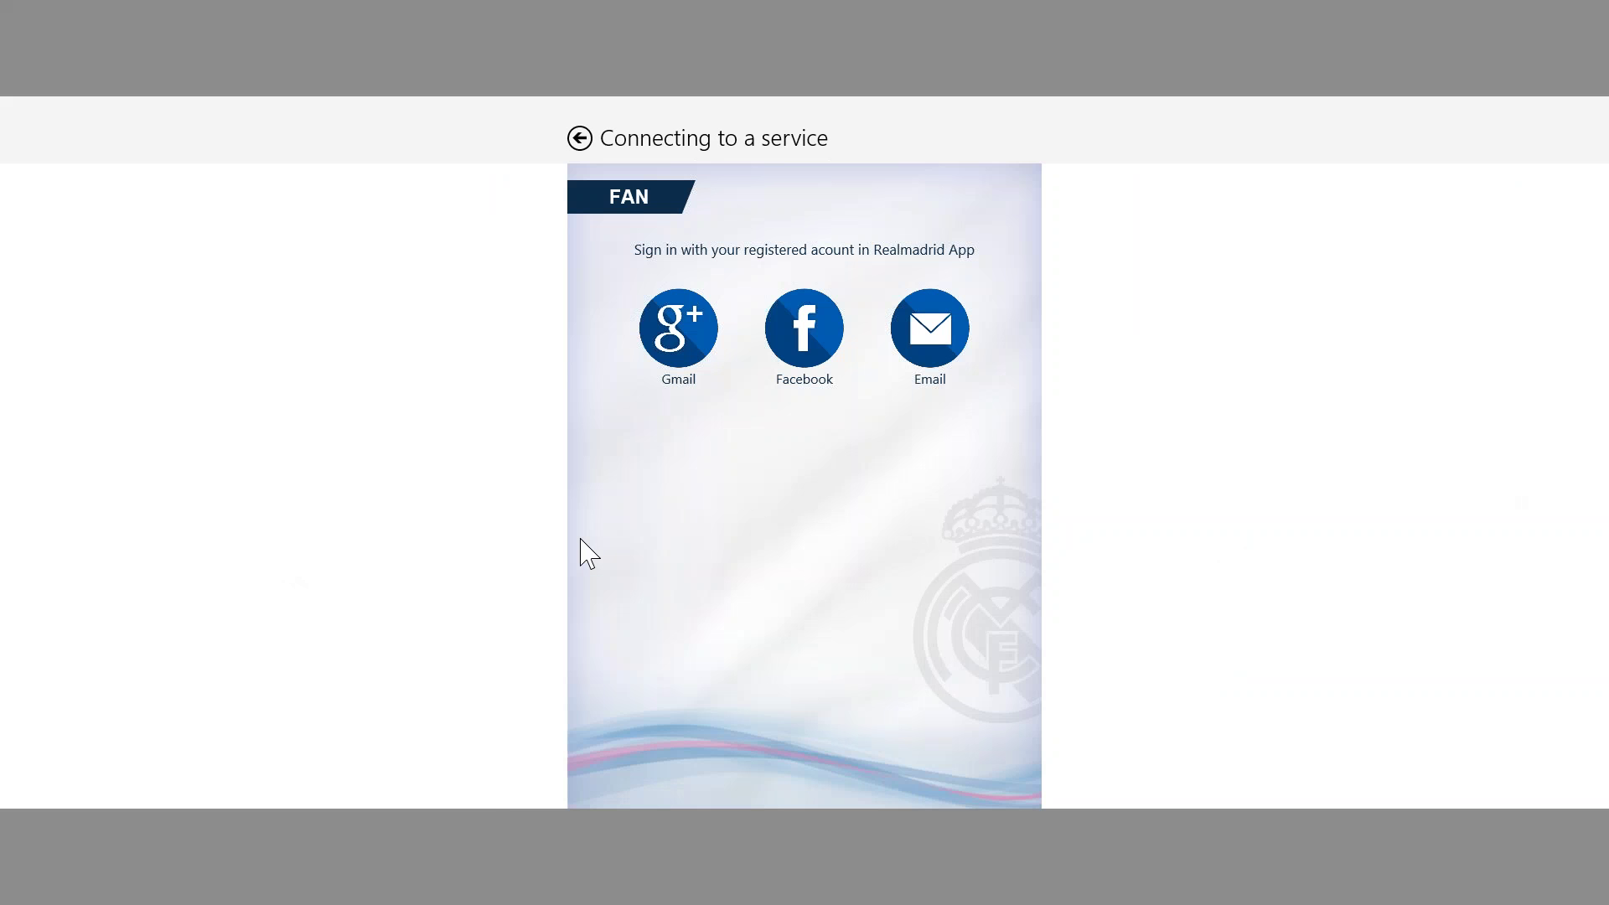
key("alt+Tab")
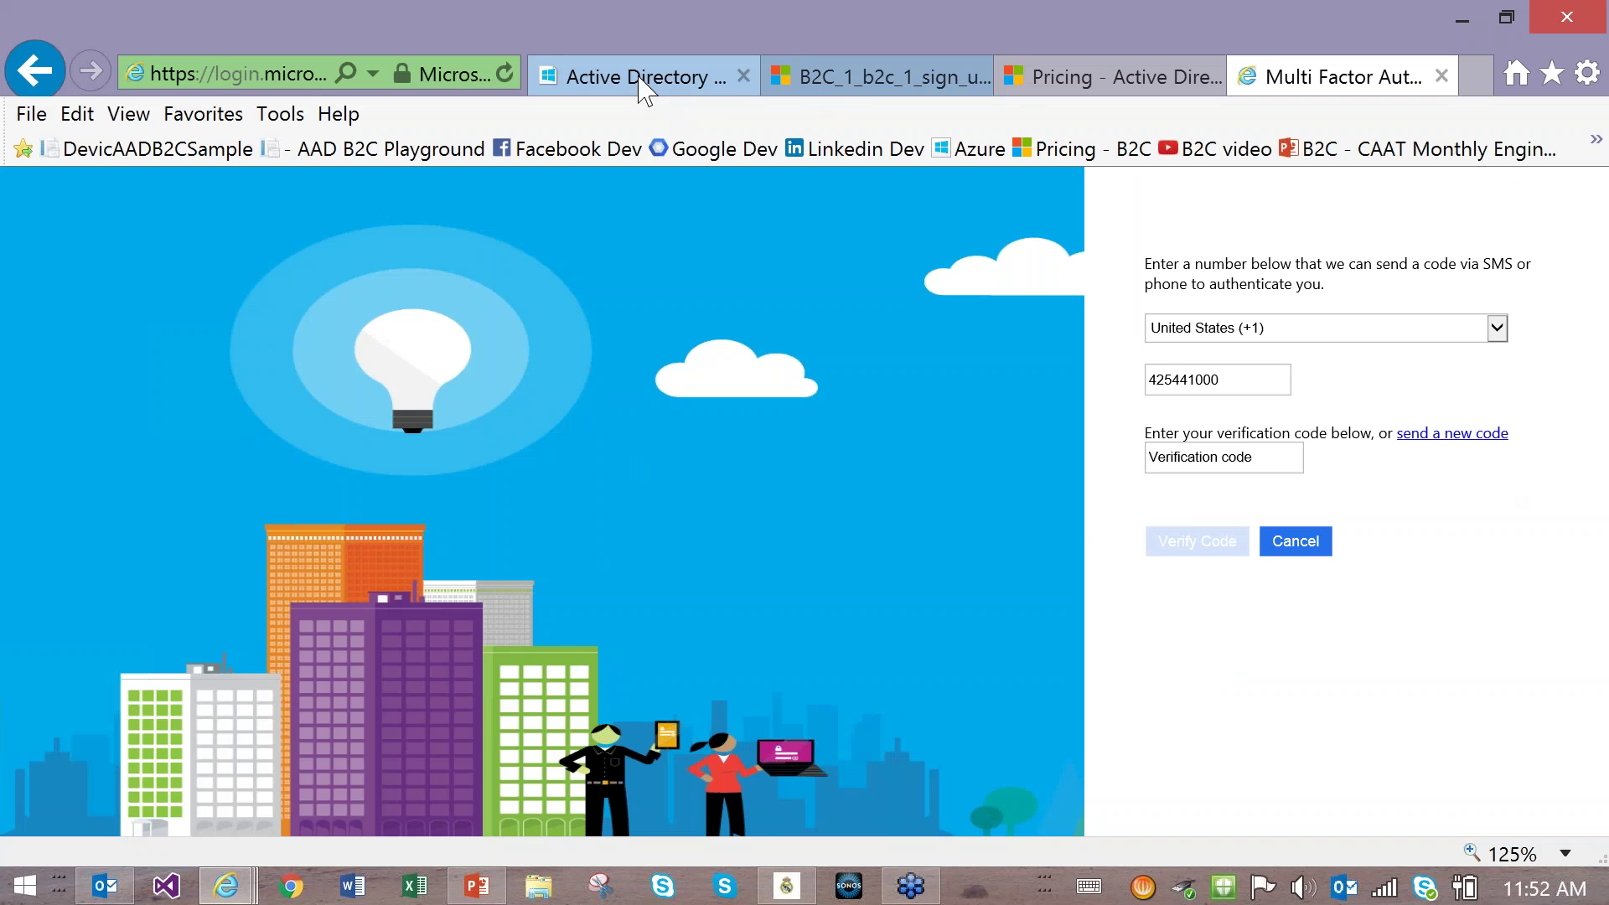
Step: Show the Key differentiators slide, minimise PowerPoint, and return to the B2C_1_b2c_1_sign_up tab
left_click(477, 888)
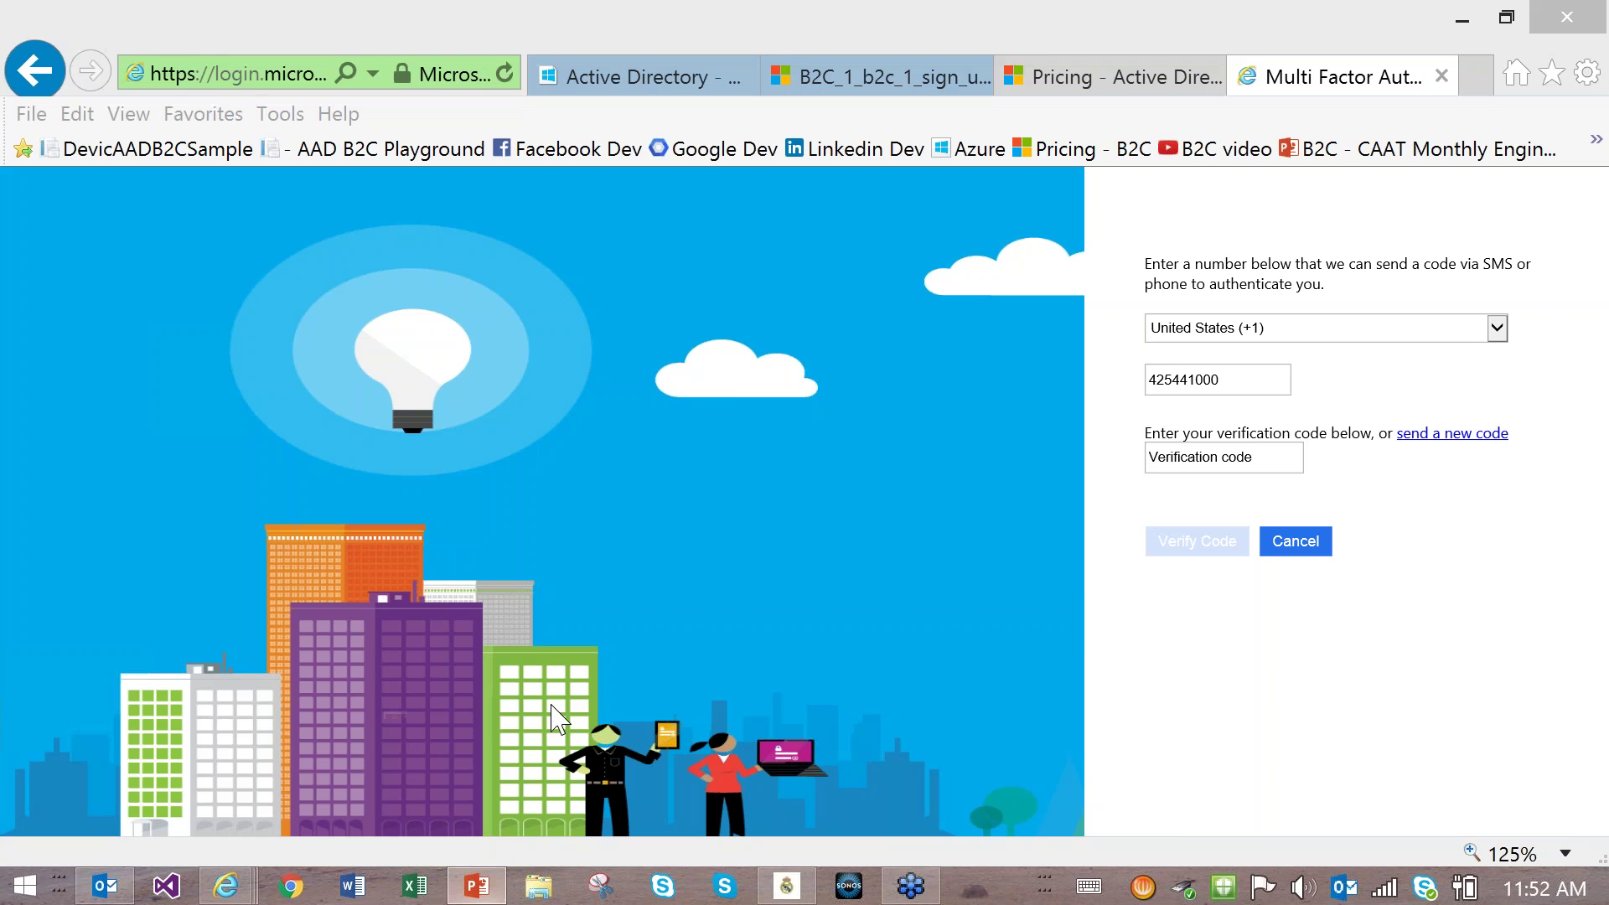
scroll(205, 618, "down", 3)
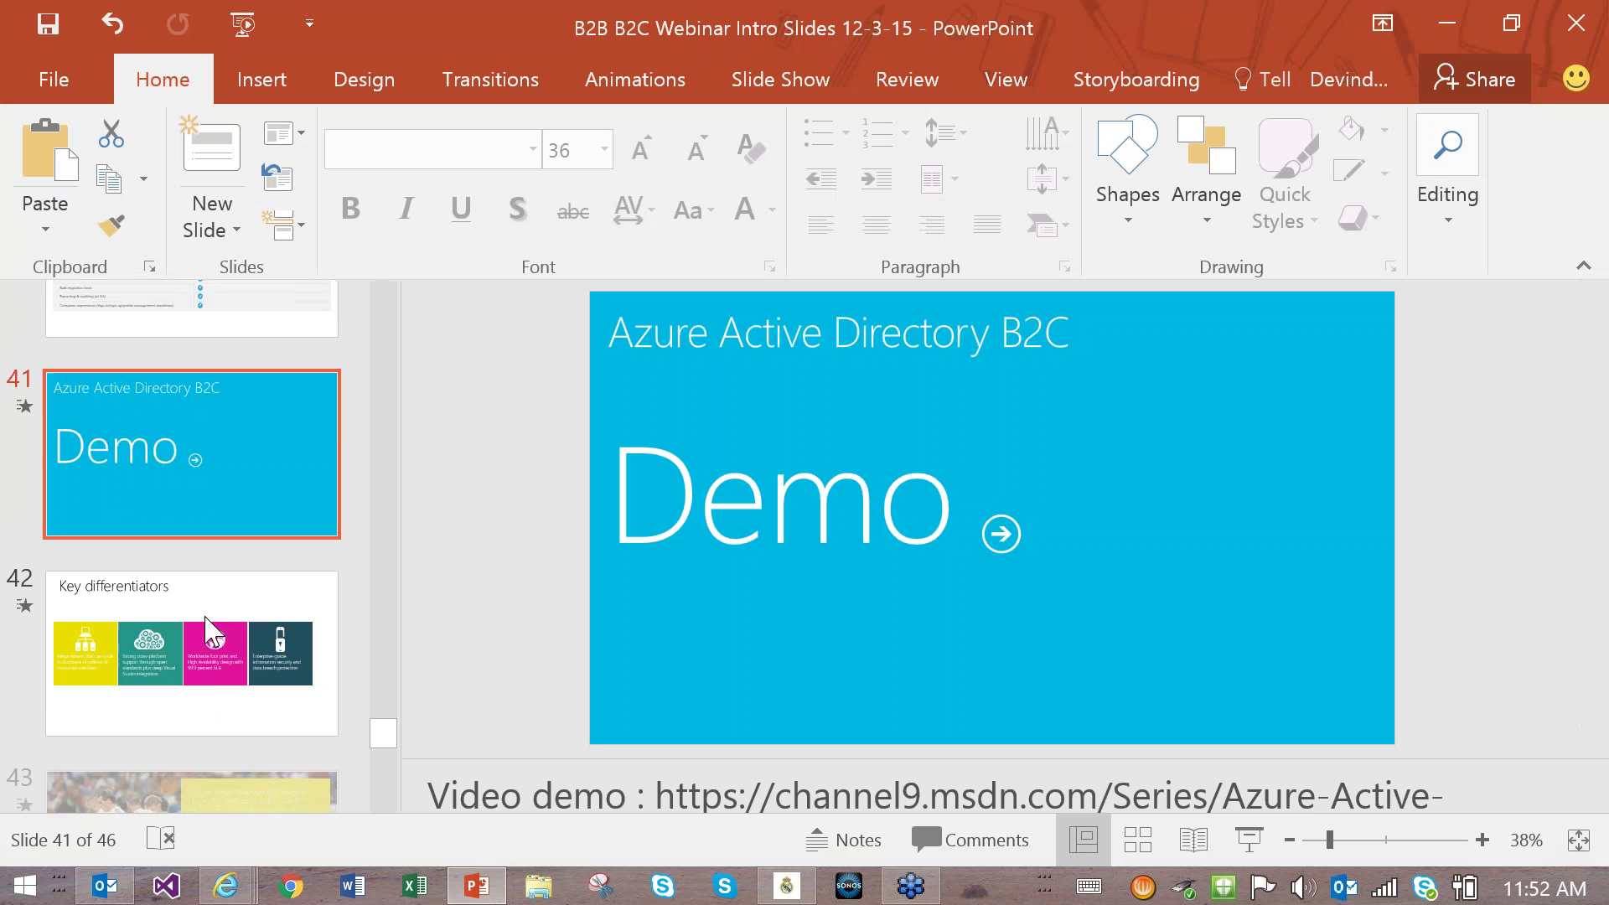
left_click(212, 614)
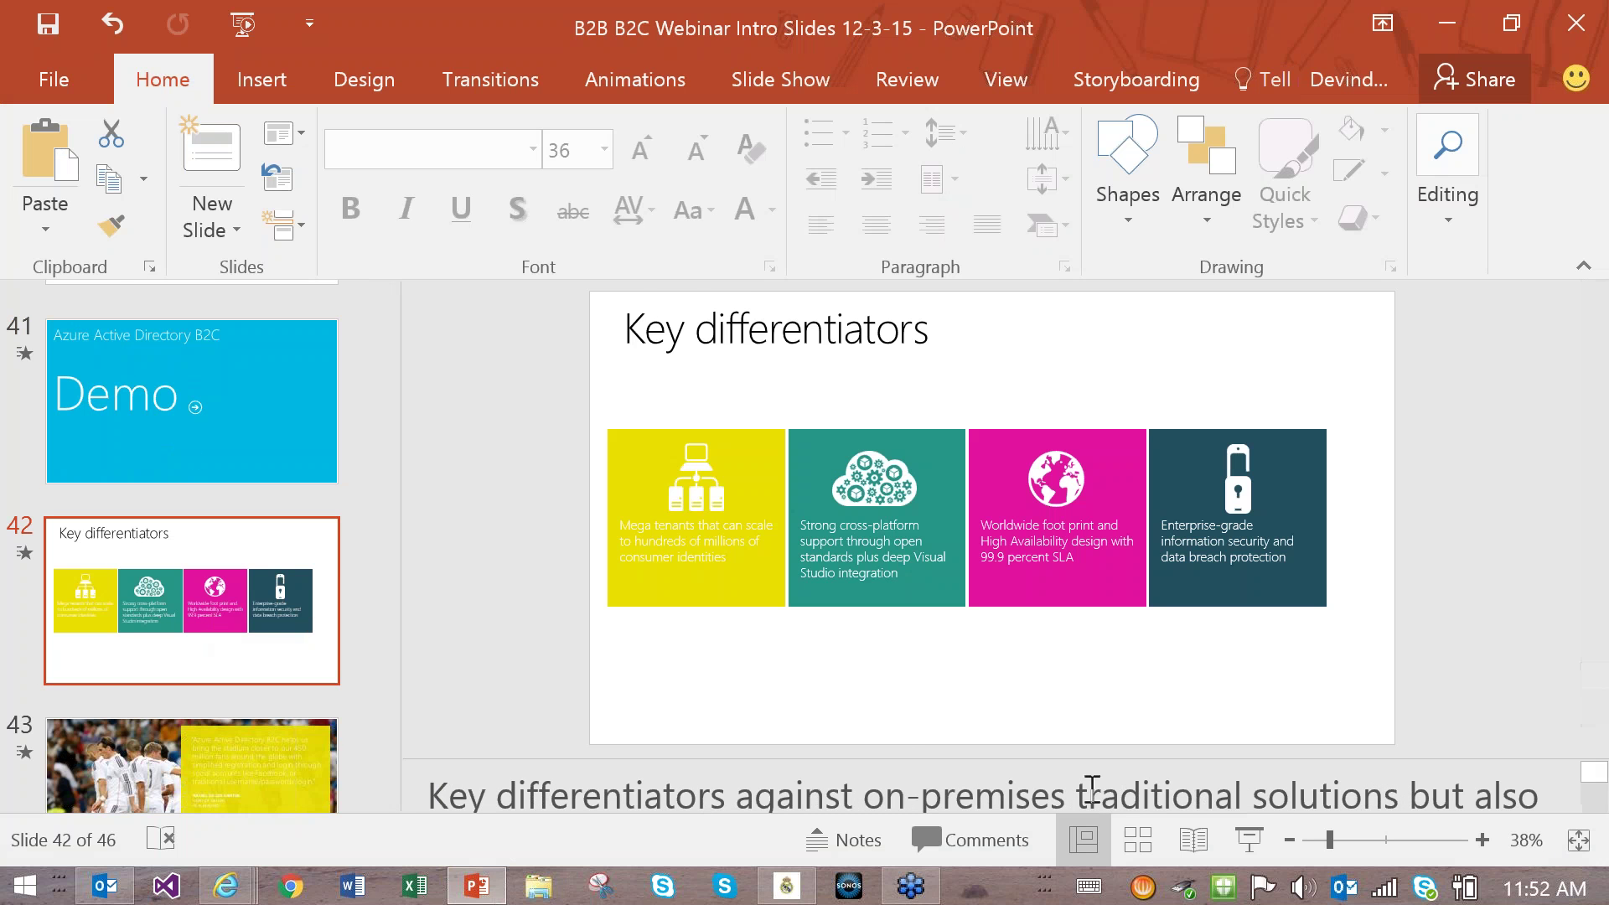
left_click(1433, 23)
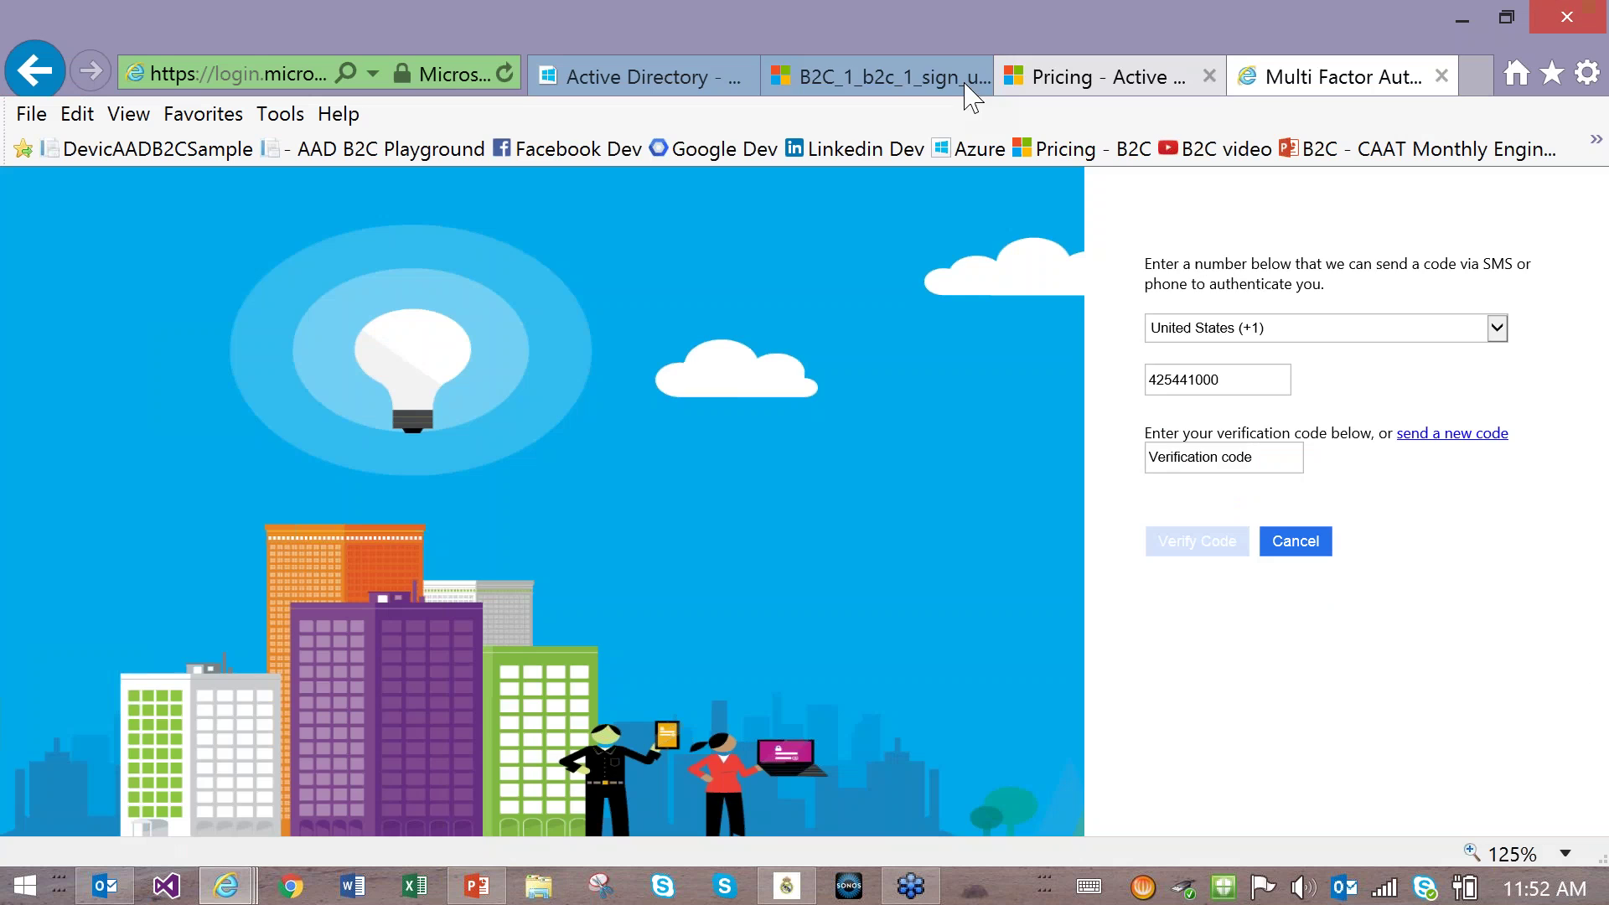
left_click(888, 80)
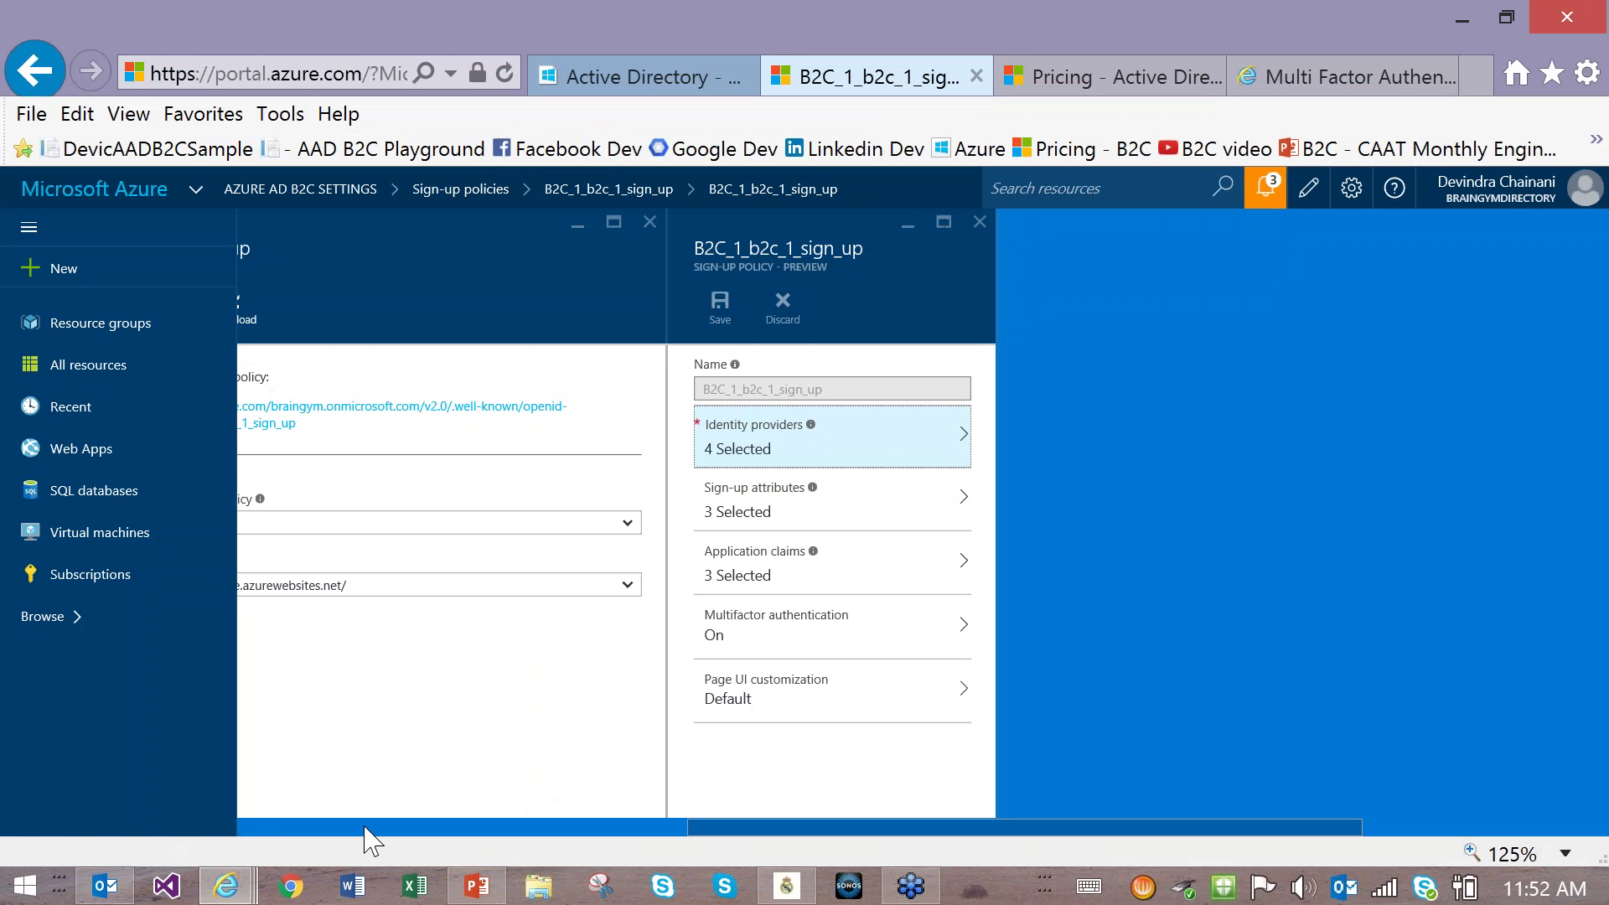
Step: Slide the portal blades right to reveal the AZURE AD B2C SETTINGS and sign-up policies blades
left_click(363, 827)
scroll(562, 645, "down", 1)
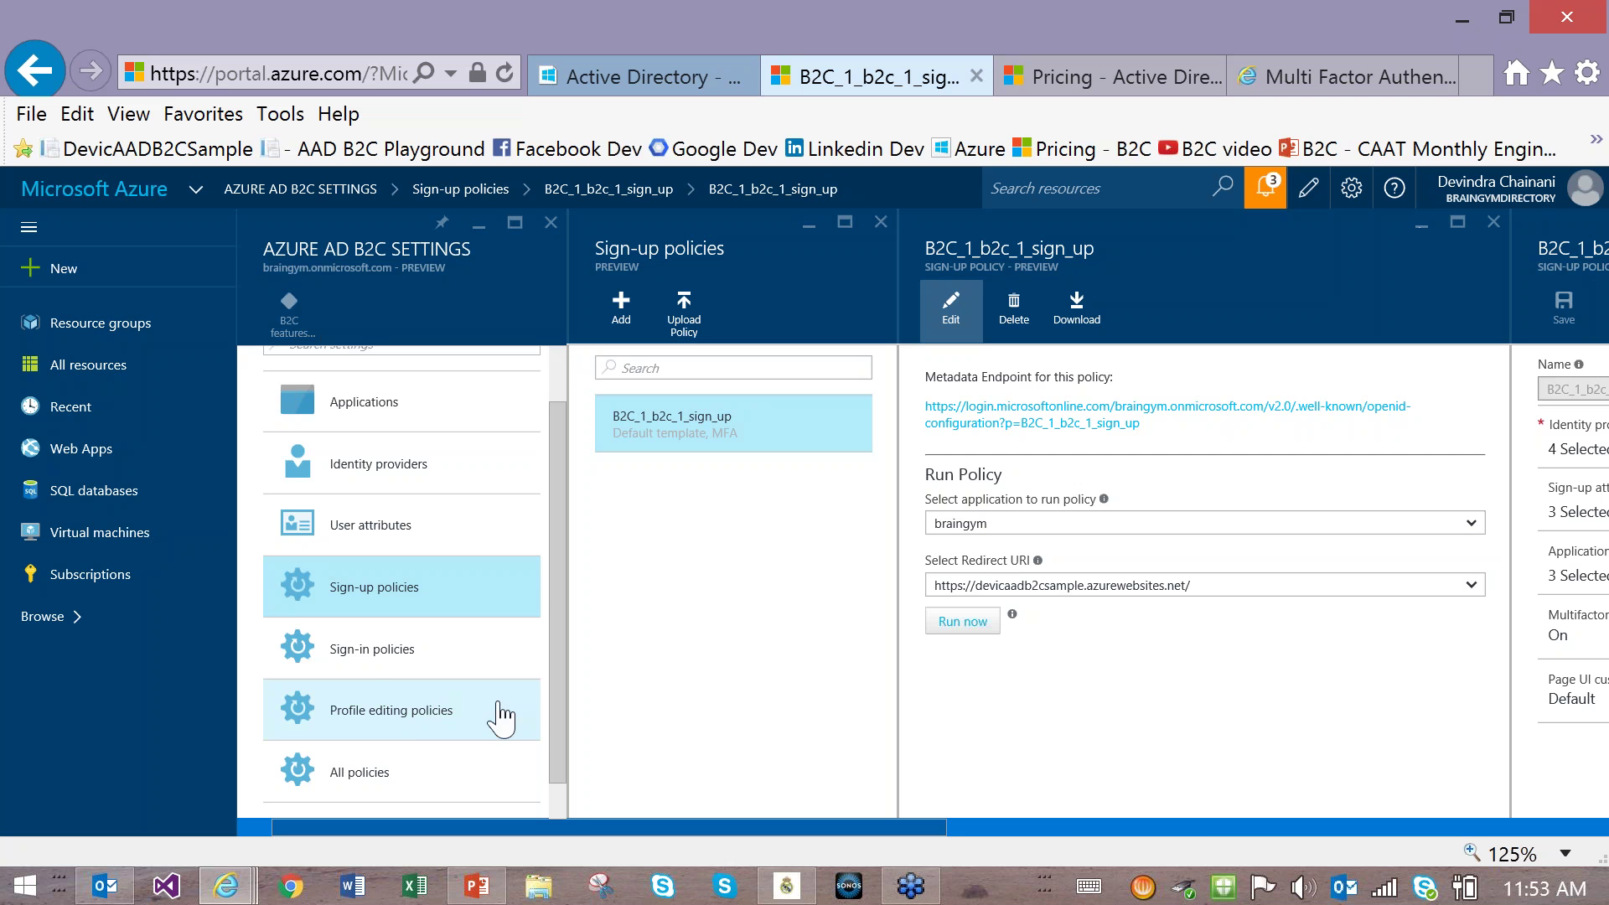
Step: Browse the sign-in and profile editing policies, then open B2C_1_b2c_1_sign_up for editing
left_click(373, 658)
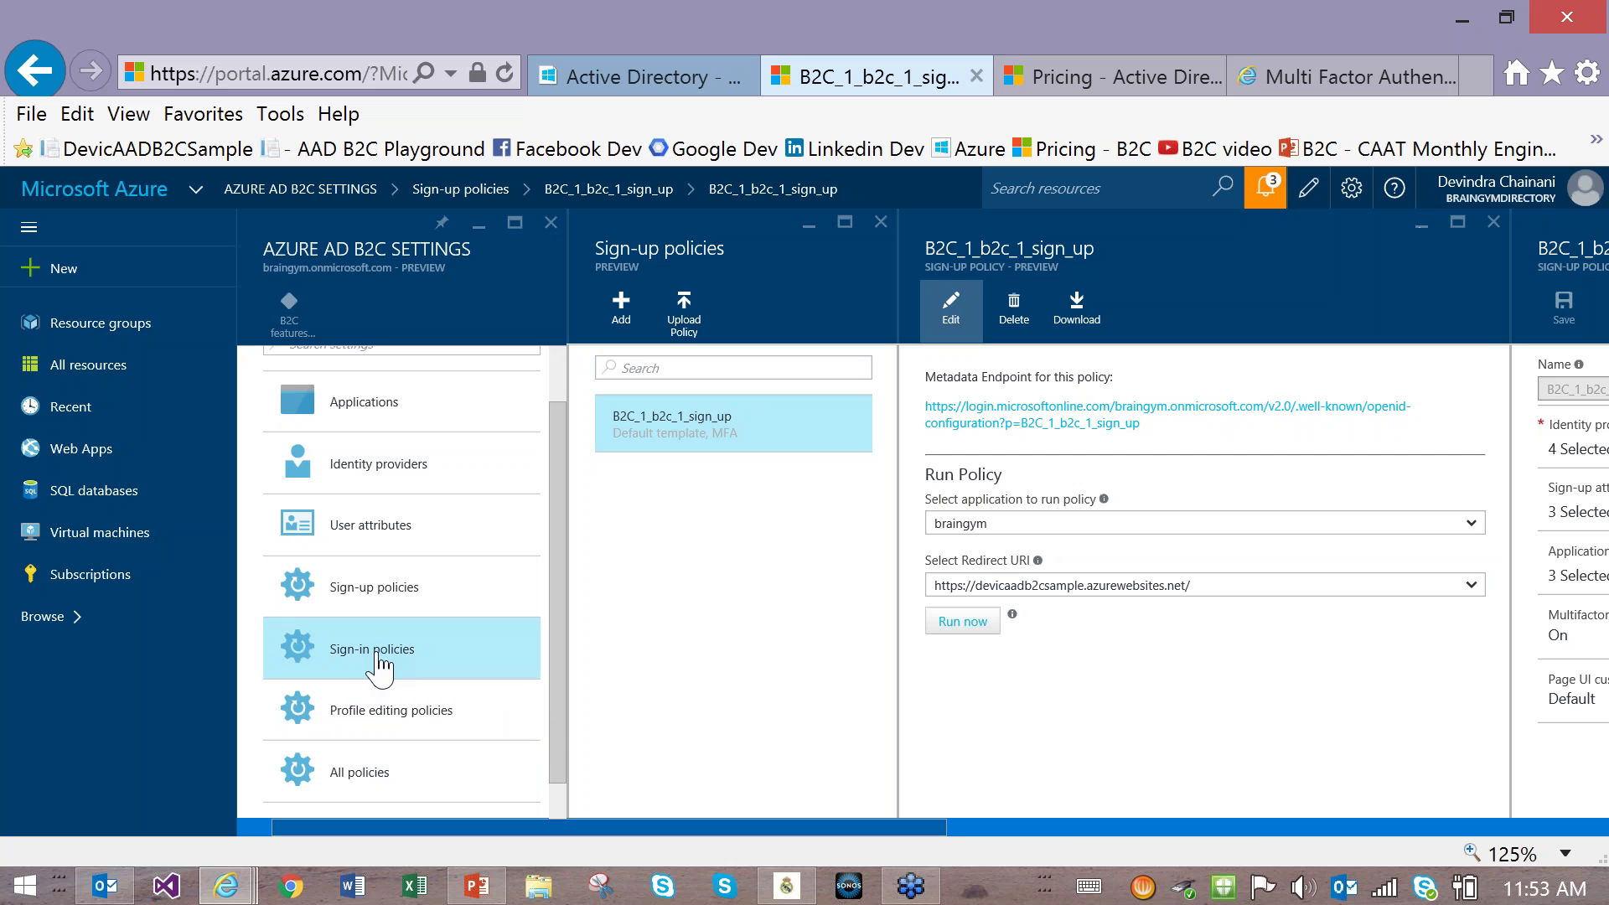
left_click(400, 728)
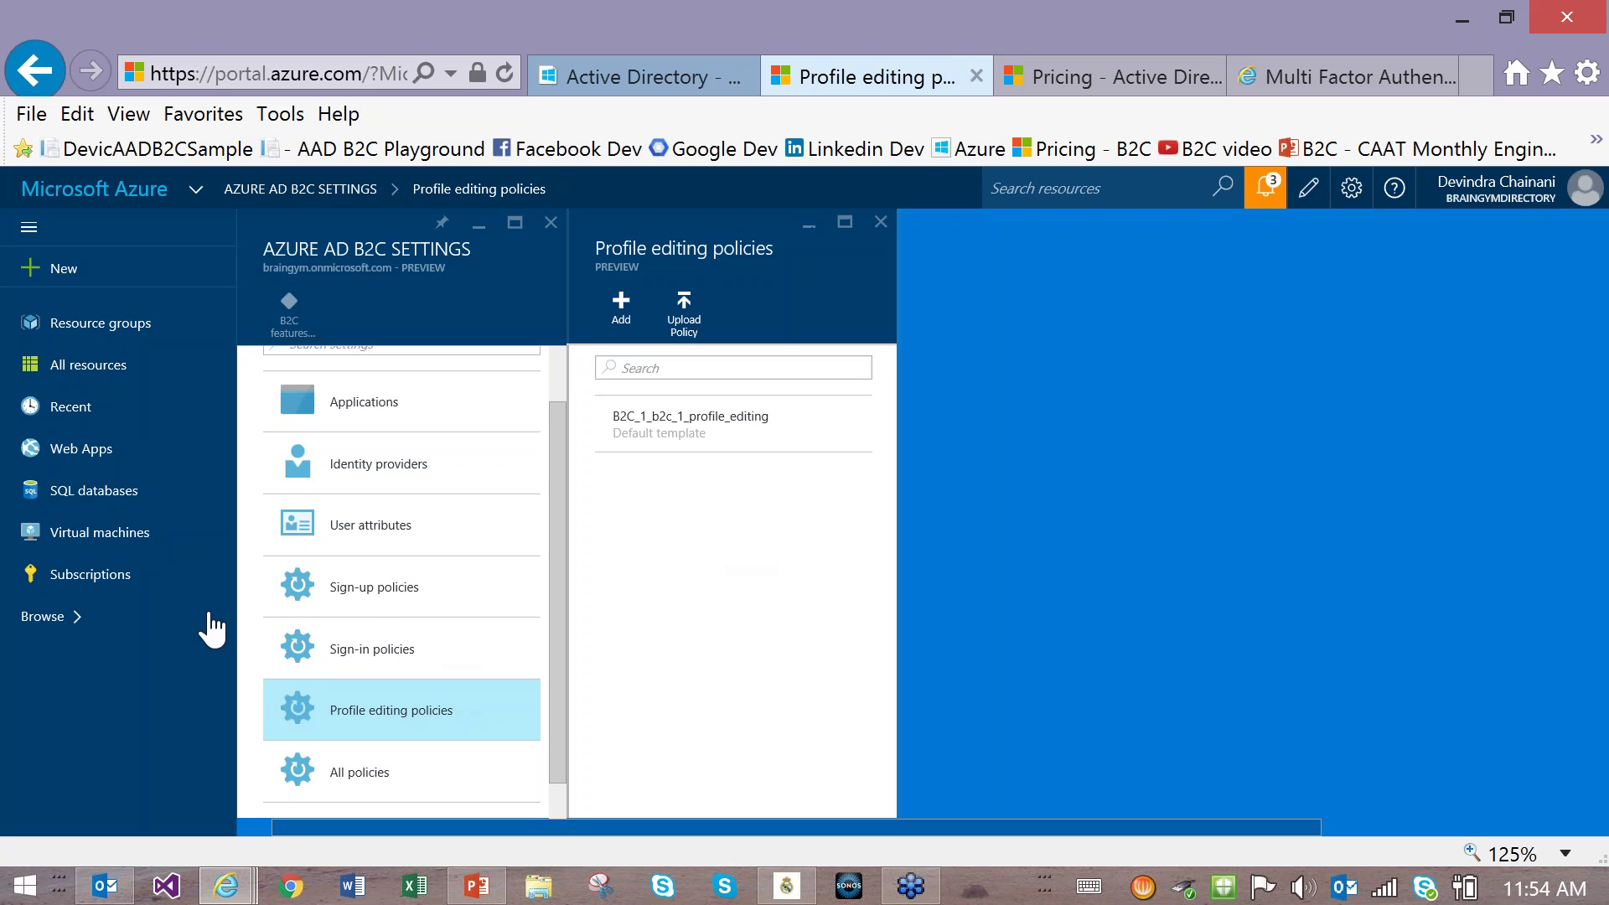
left_click(373, 600)
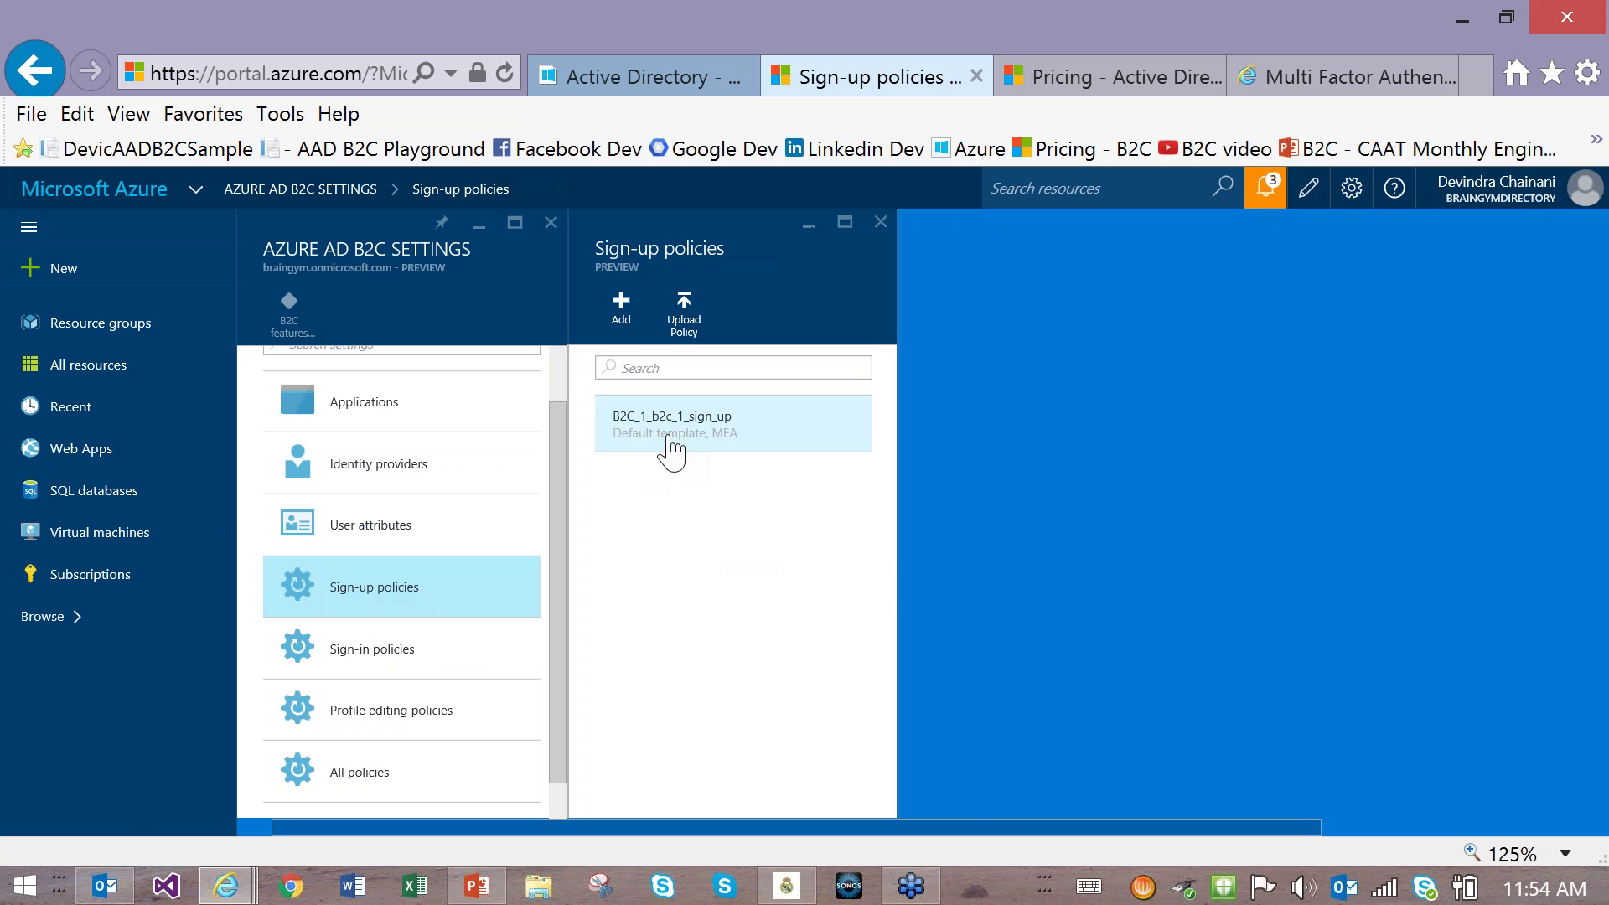
left_click(671, 430)
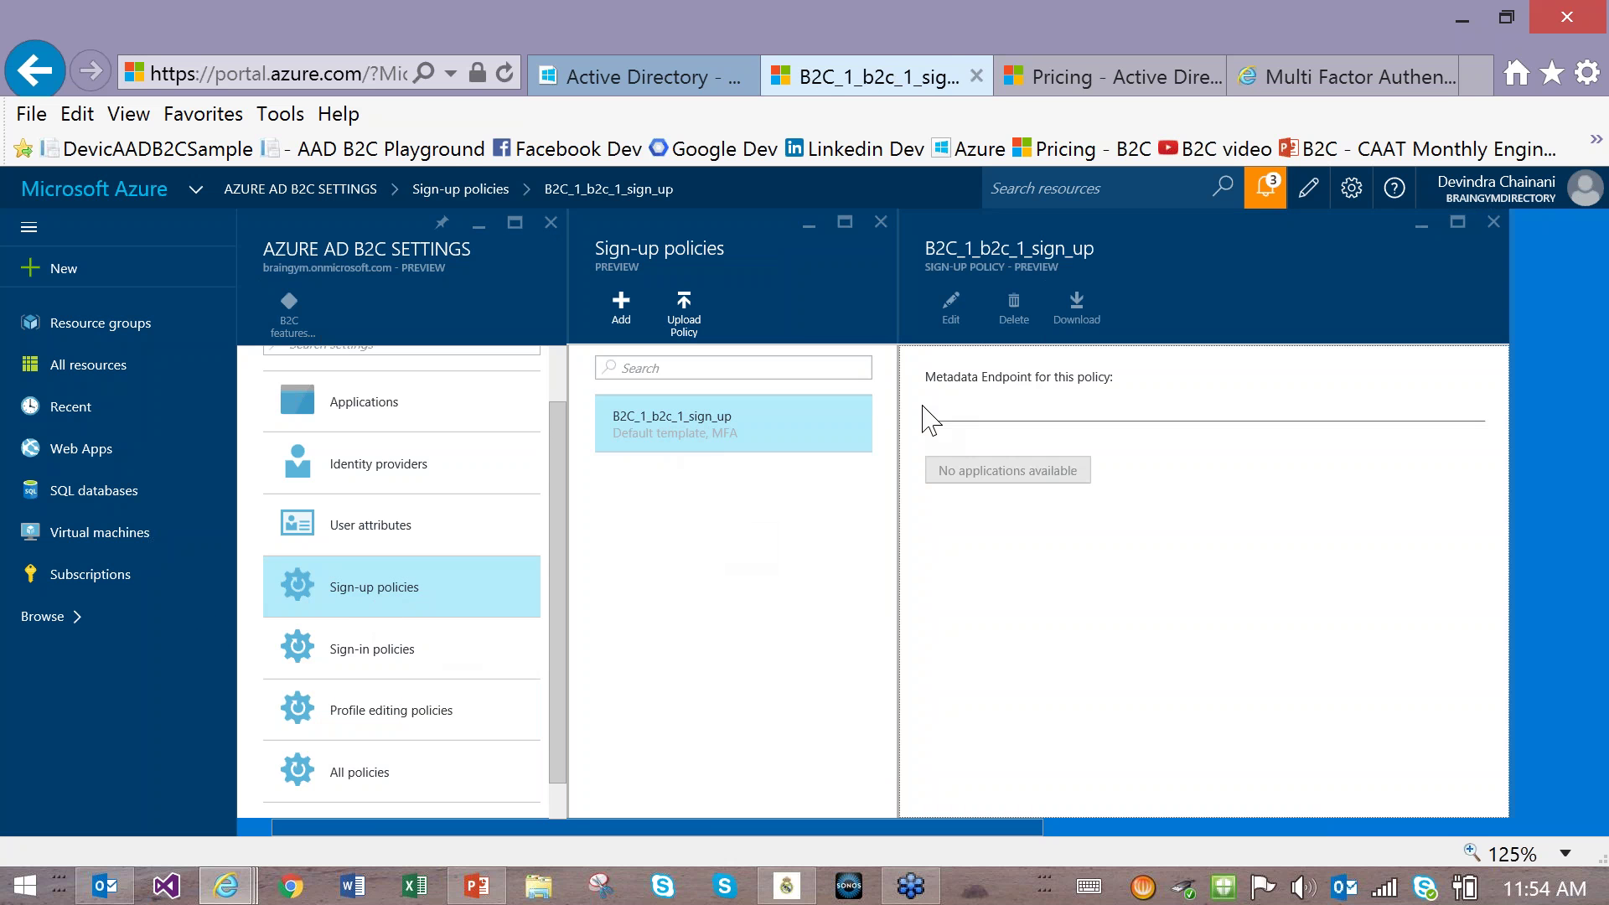
left_click(951, 327)
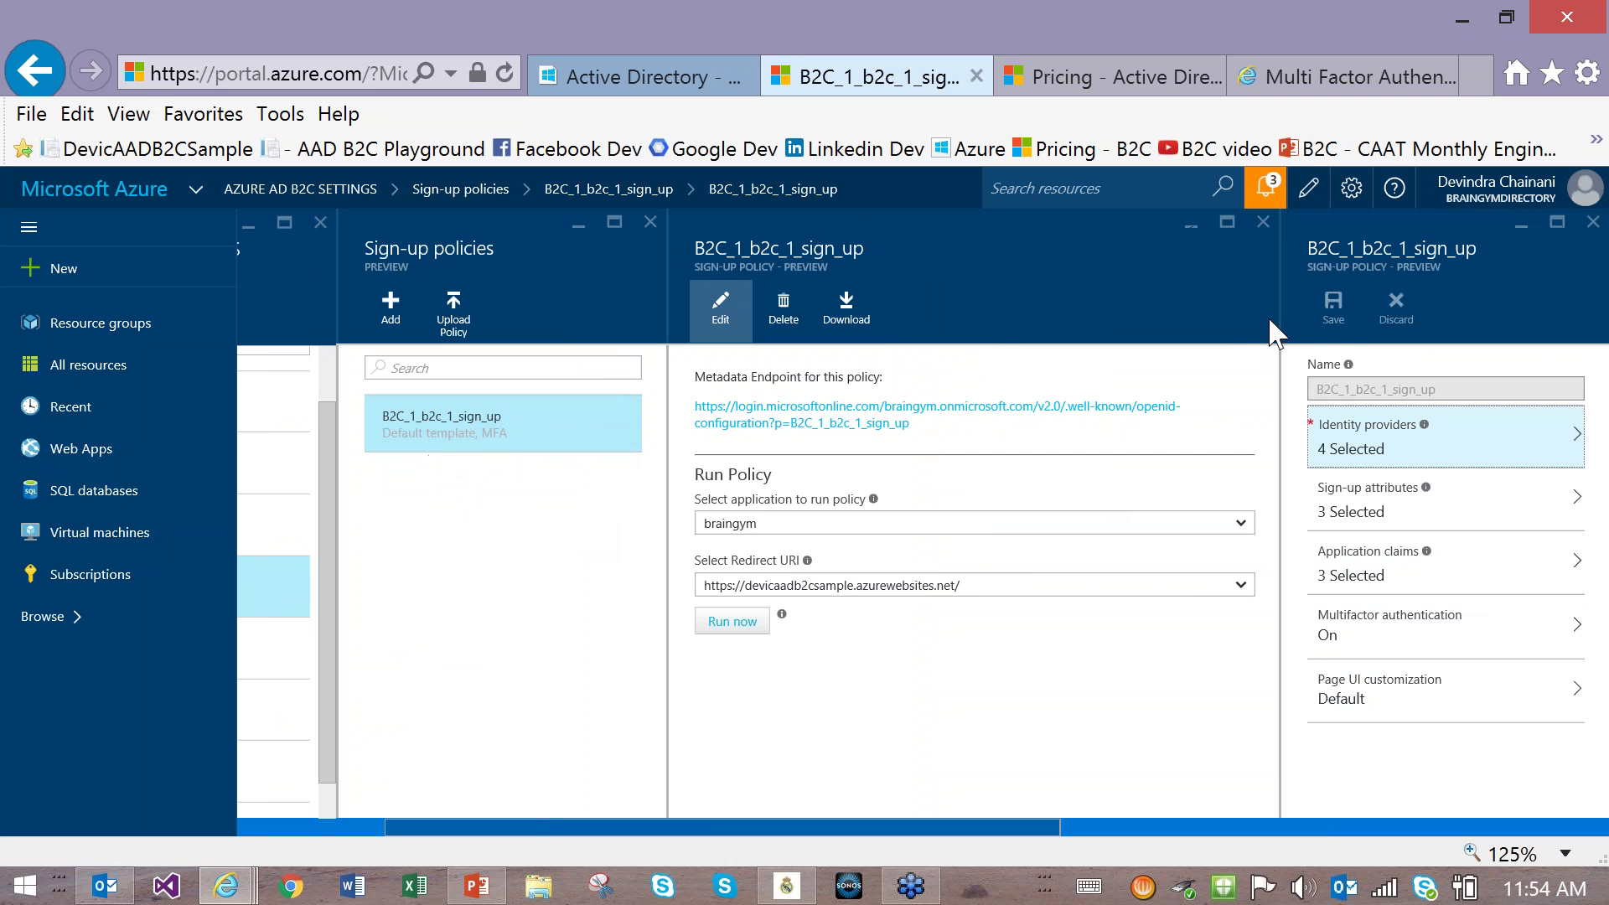
Step: Set the local account sign-up page to use a custom page in Page UI customization
left_click(1359, 700)
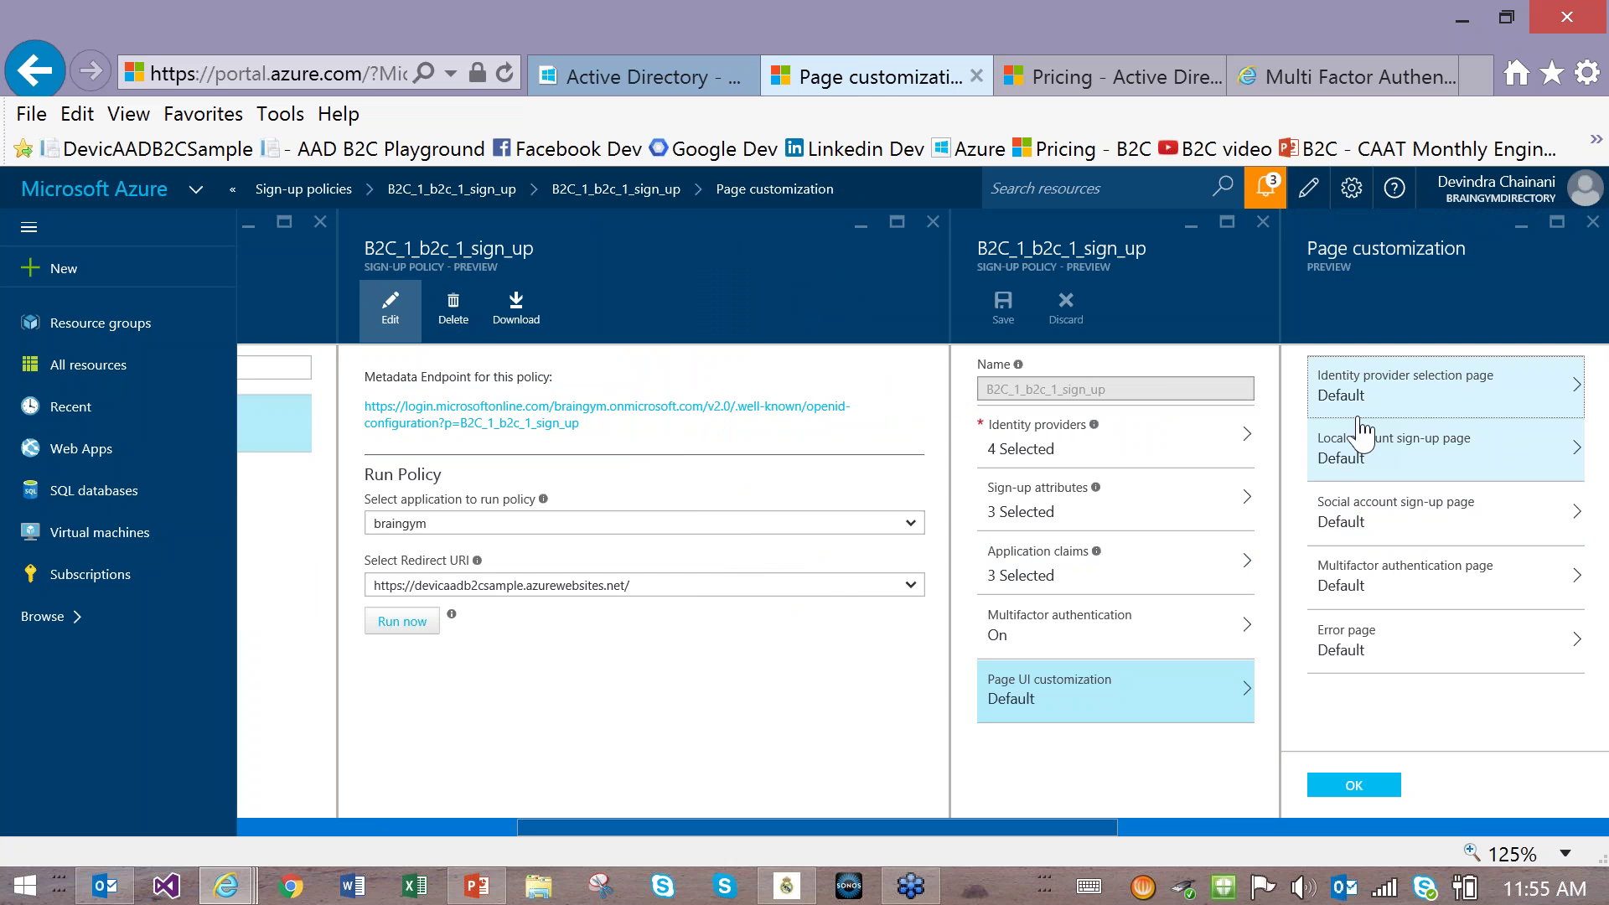
left_click(1362, 463)
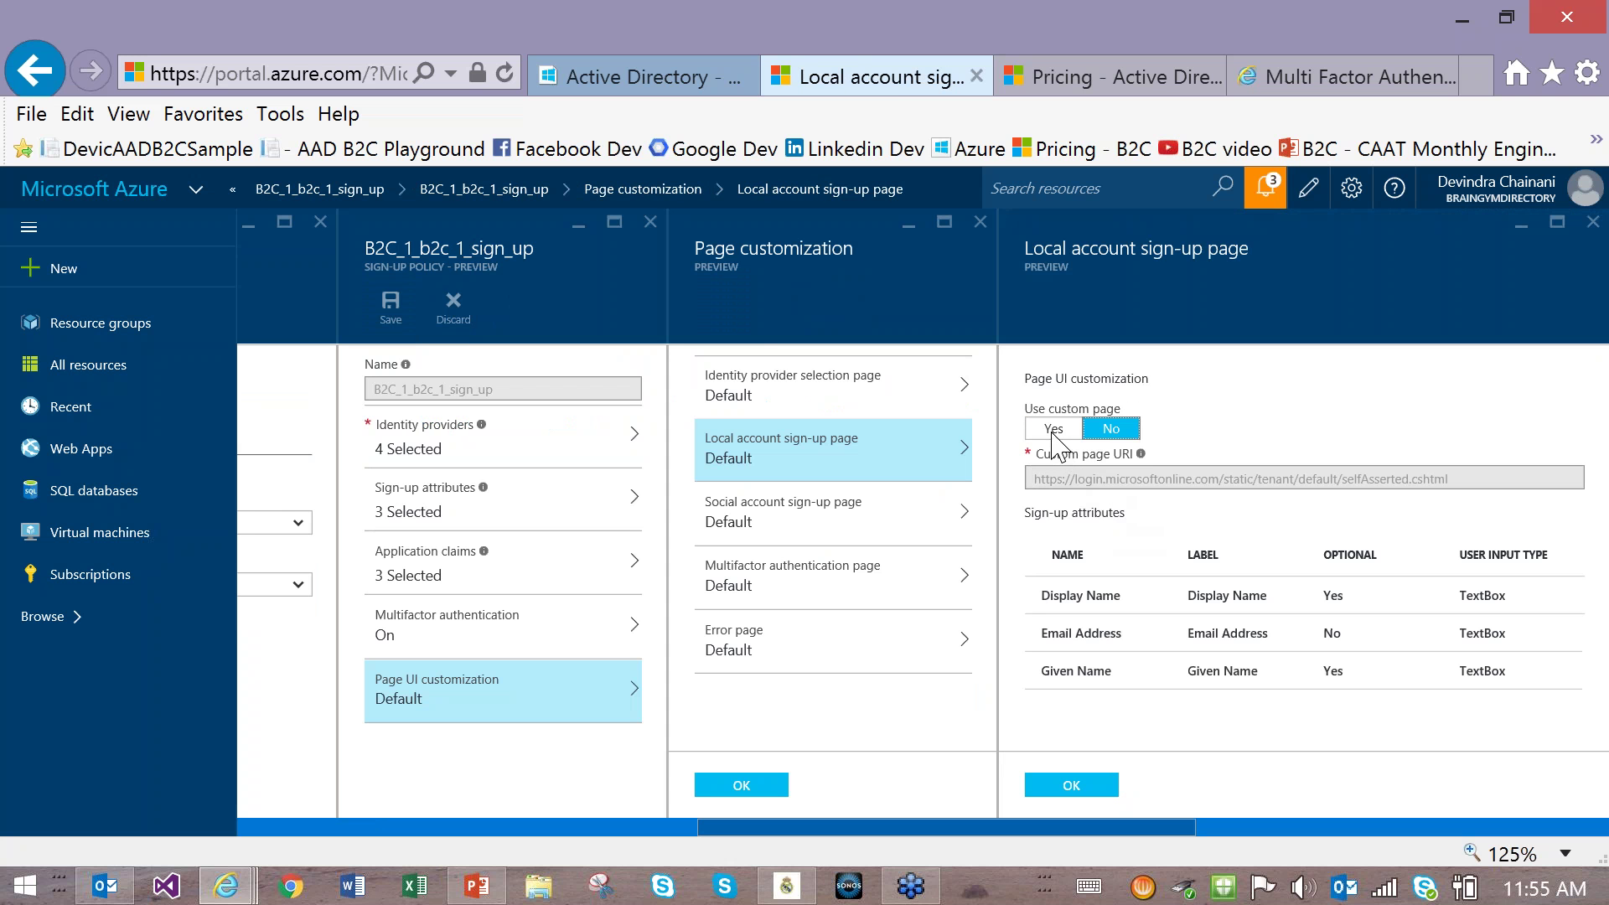
left_click(1053, 430)
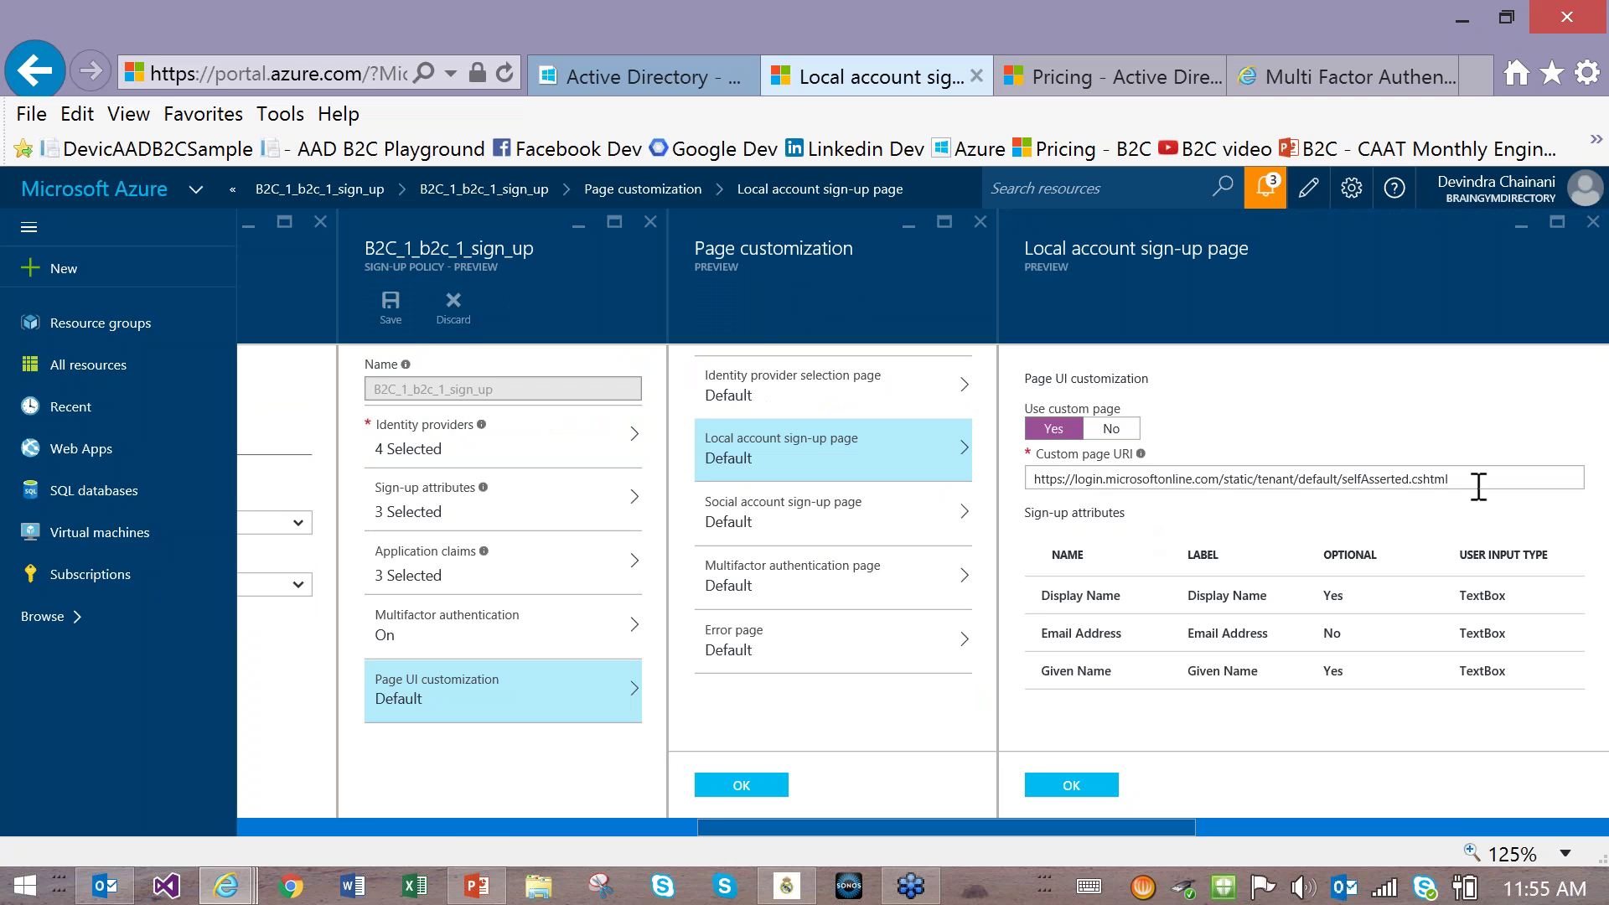
left_click(1085, 599)
Step: Start the PowerPoint slideshow from the current slide
left_click(488, 887)
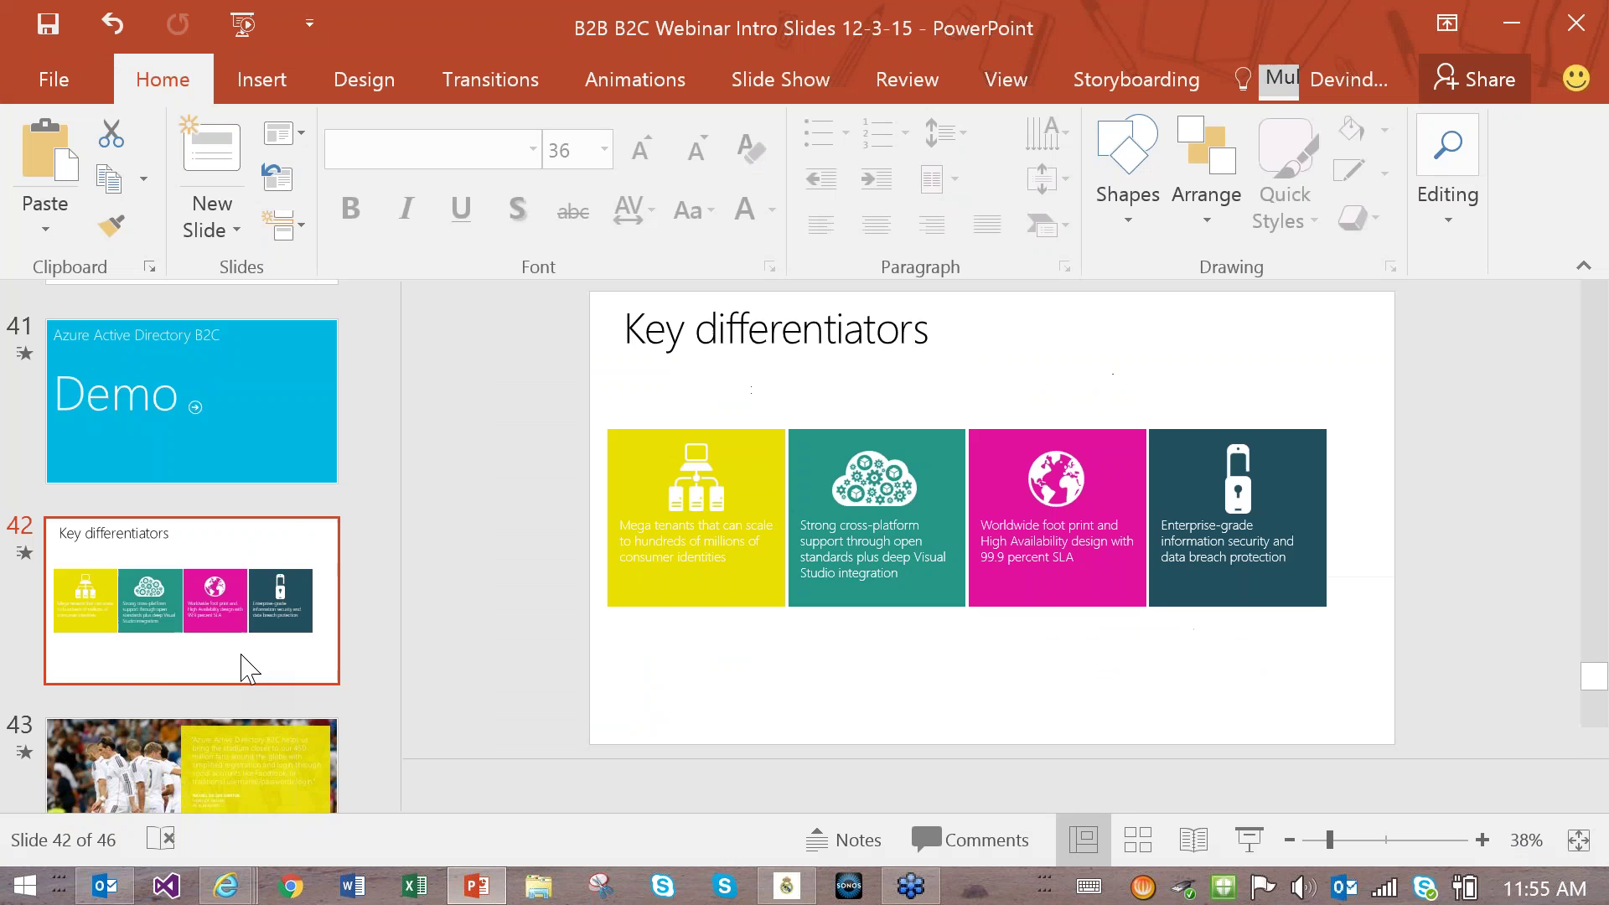
scroll(244, 665, "down", 2)
left_click(1253, 839)
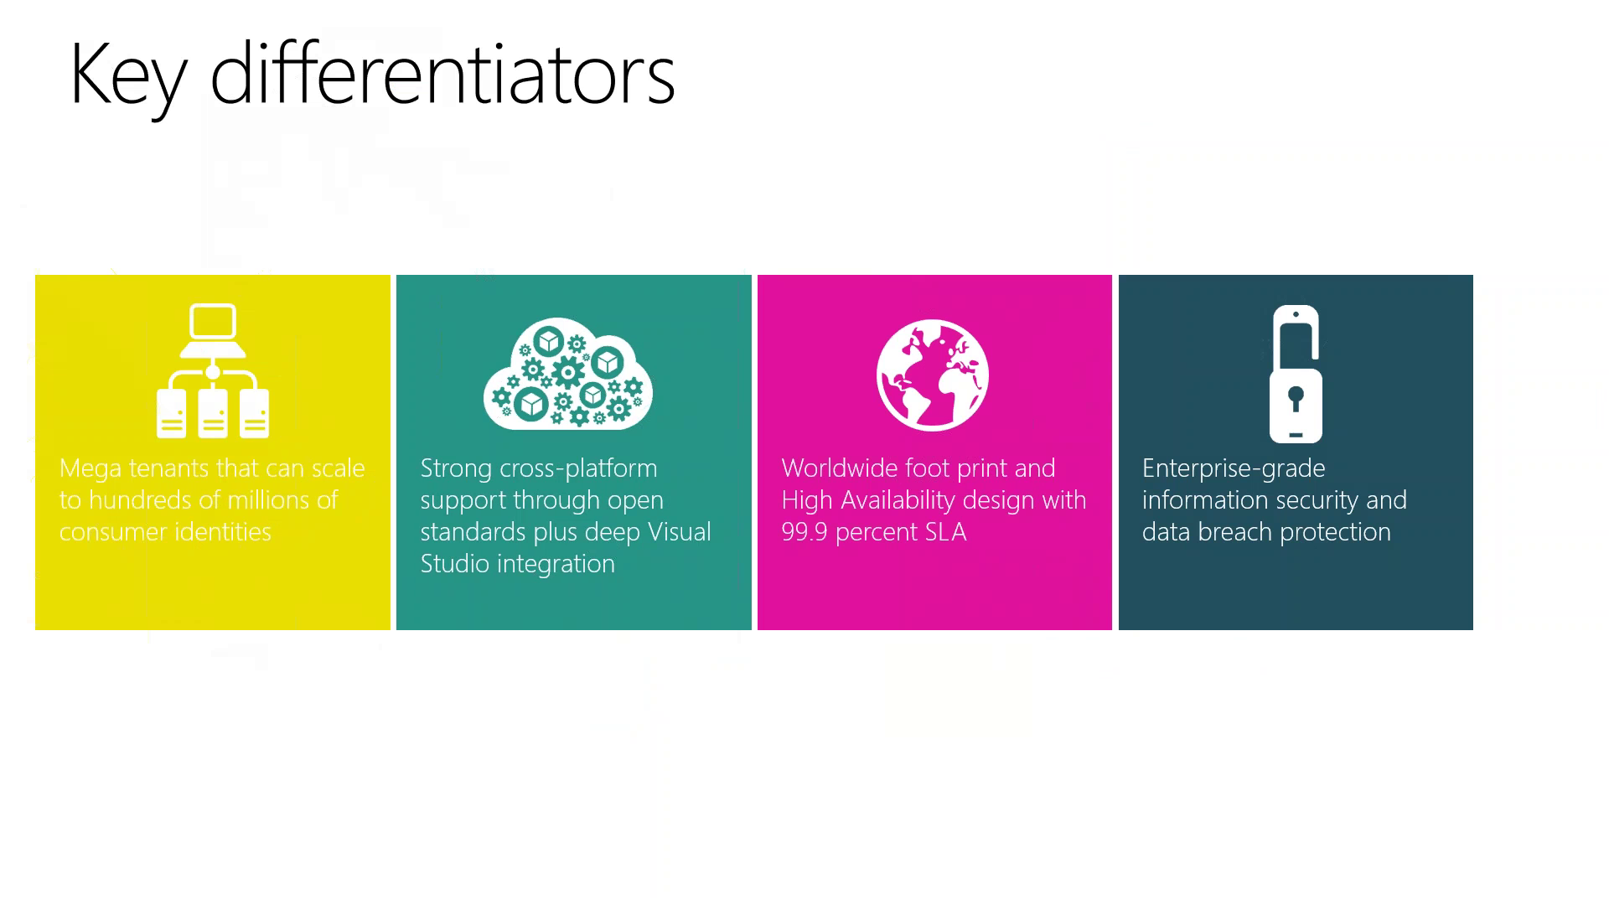
Step: Advance the slideshow to the Real Madrid customer quote slide
key("Right")
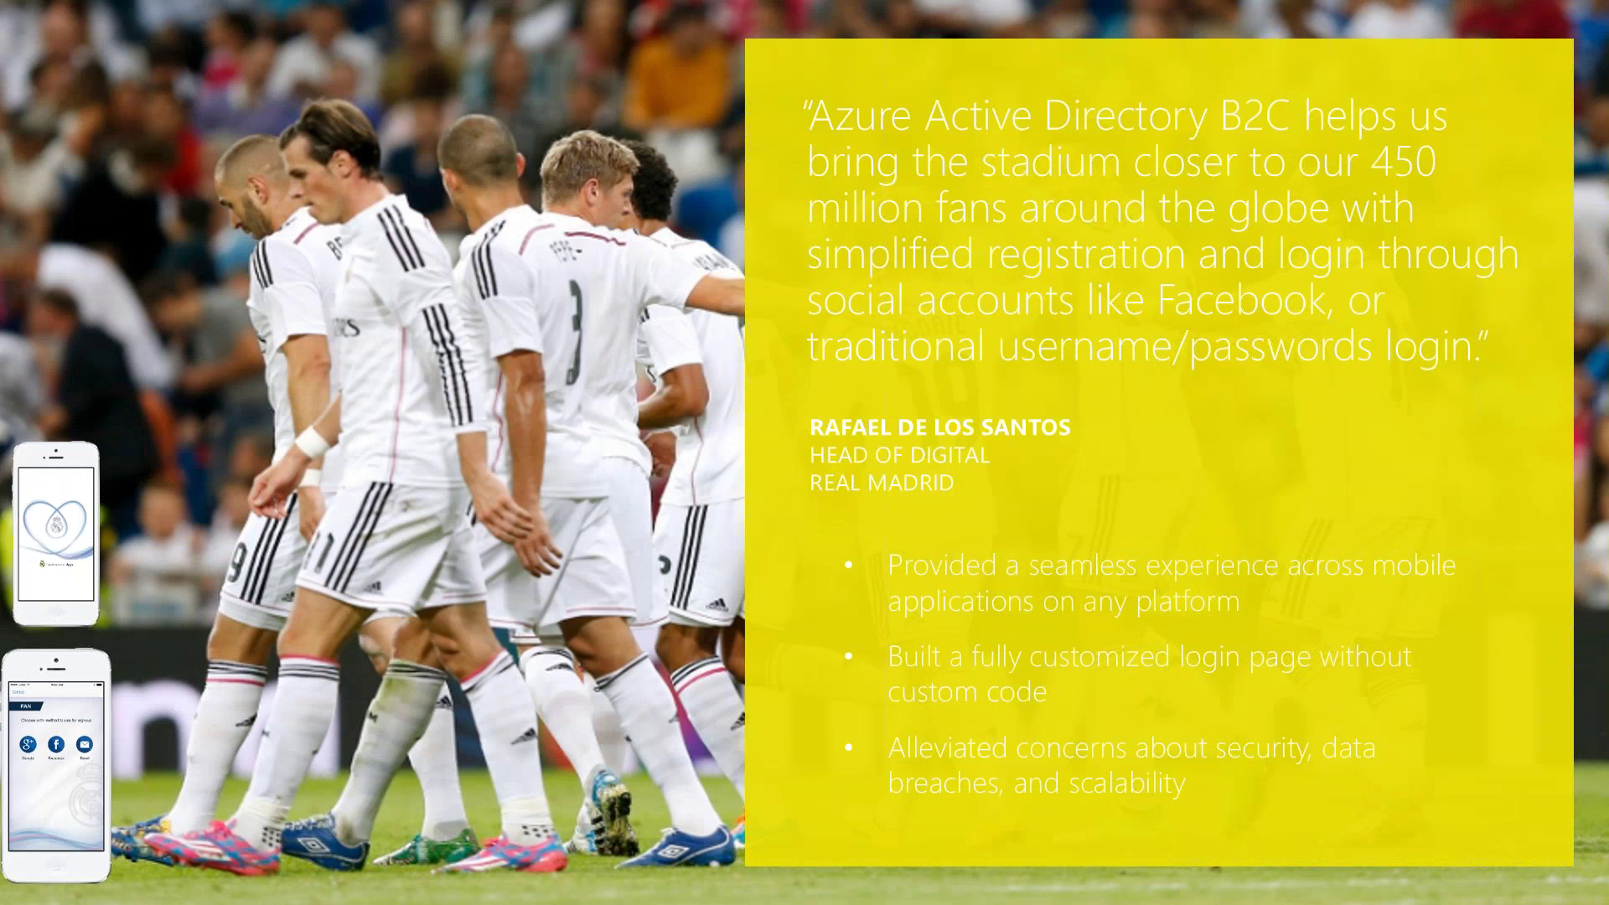